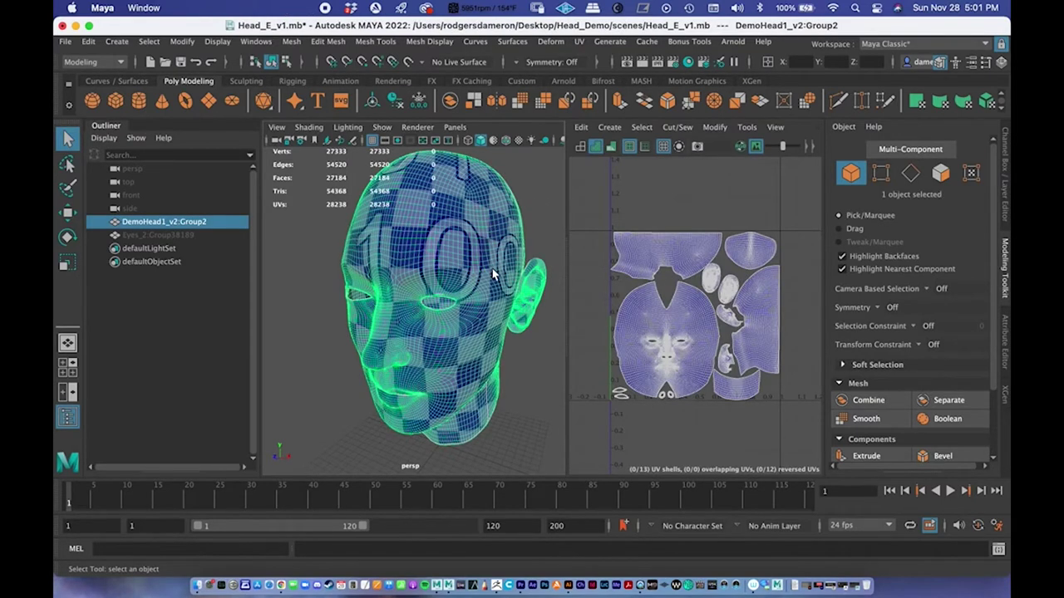
# Send the selected head mesh to Mudbox as a new scene.
pyautogui.scroll(-3, 468, 260)
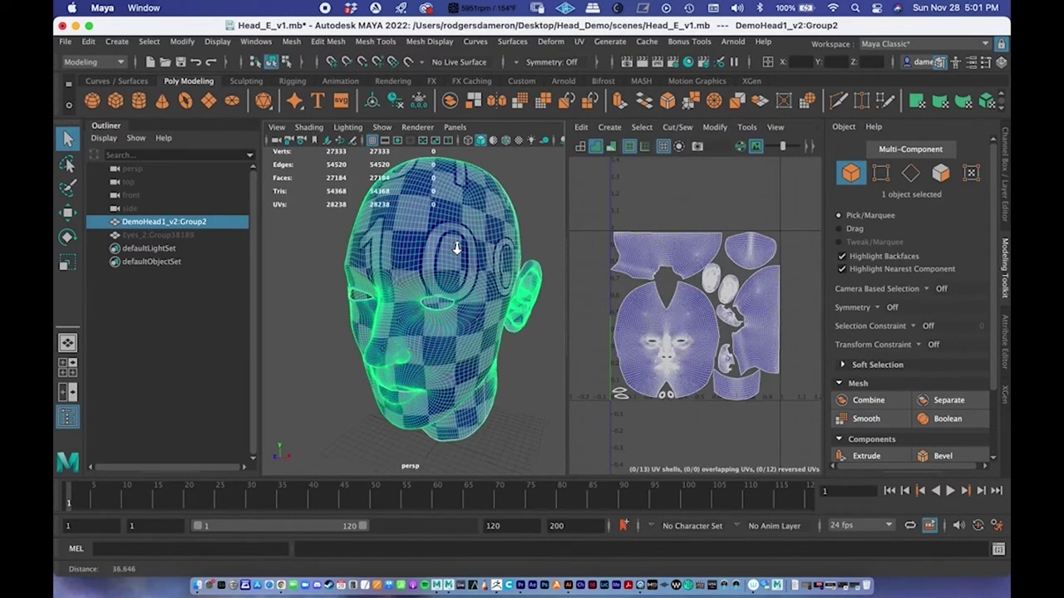
pyautogui.moveTo(492, 239)
pyautogui.keyDown('alt'); pyautogui.mouseDown()
pyautogui.moveTo(473, 245)
pyautogui.moveTo(501, 232)
pyautogui.mouseUp(); pyautogui.keyUp('alt')
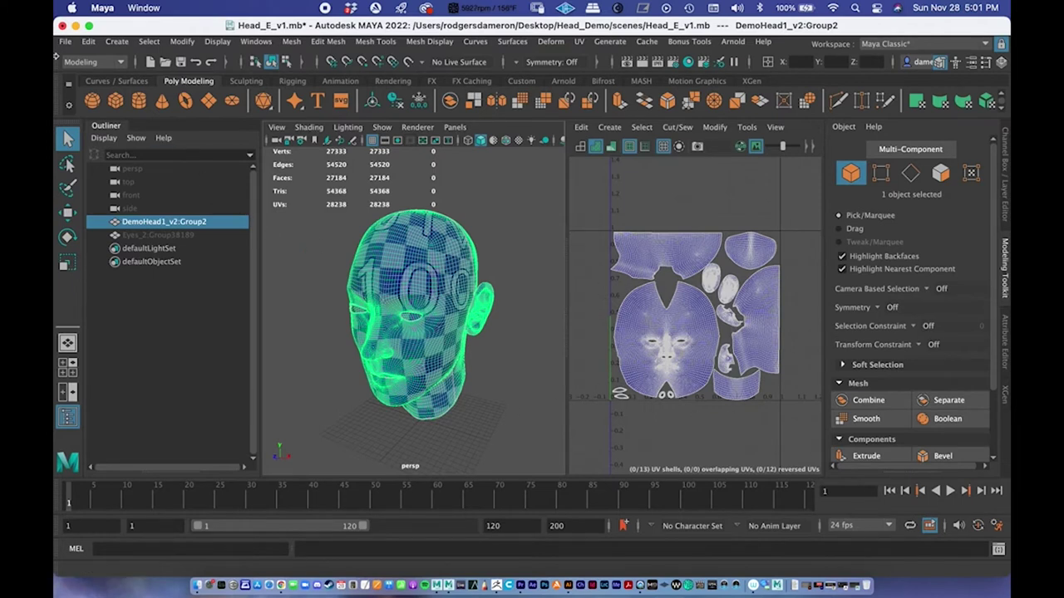
pyautogui.click(65, 42)
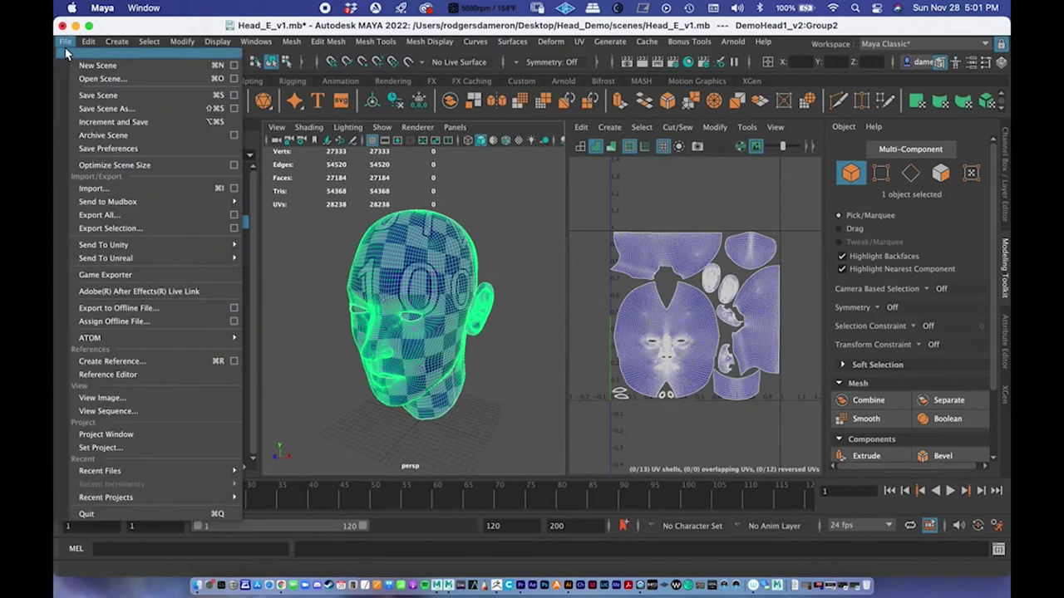
pyautogui.moveTo(134, 203)
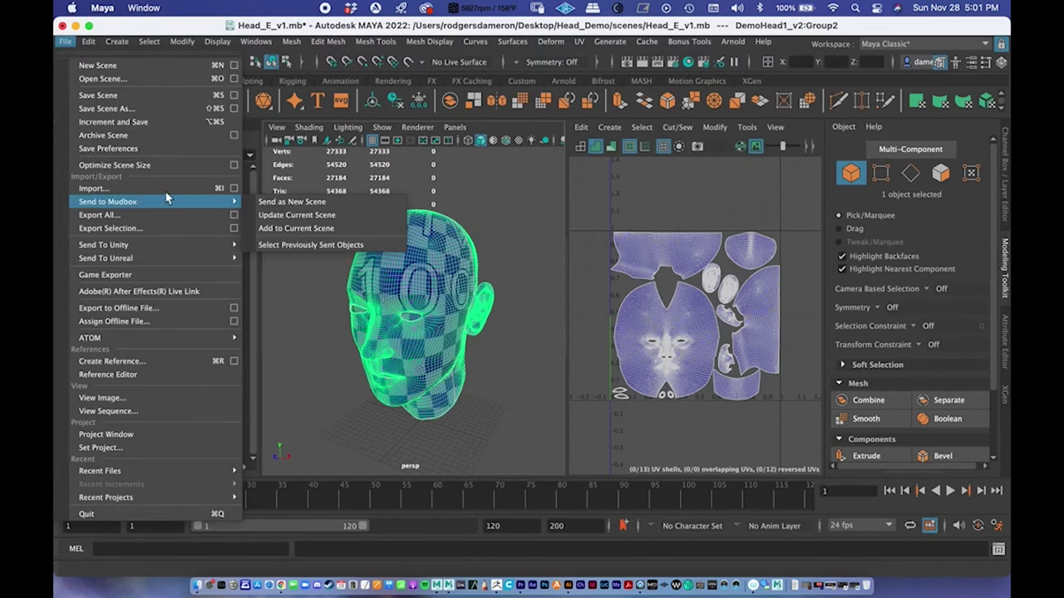
pyautogui.click(298, 203)
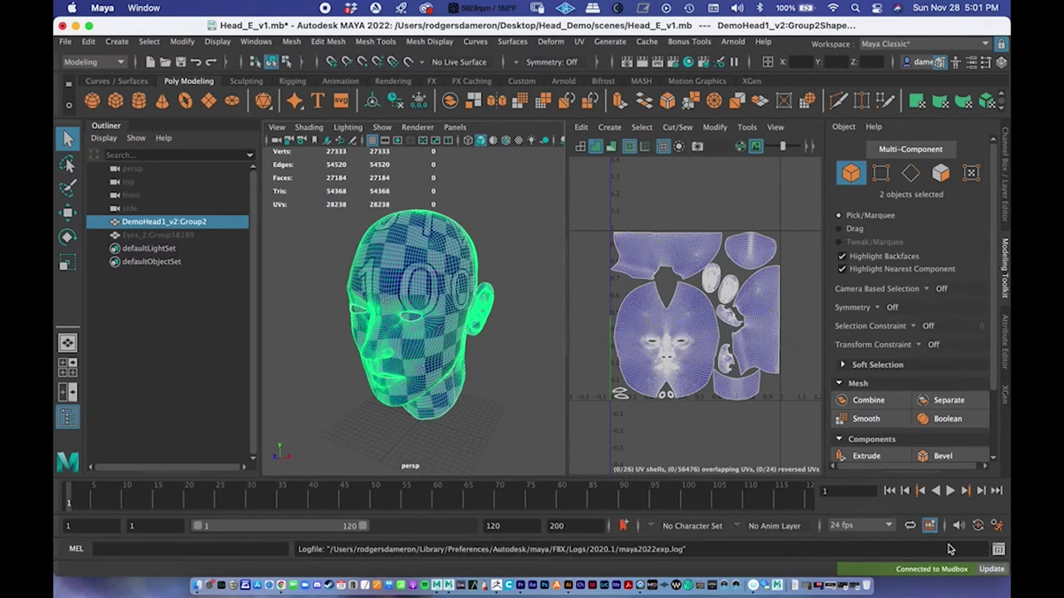
# Switch to Mudbox and look over the imported head from the front and side.
pyautogui.click(448, 587)
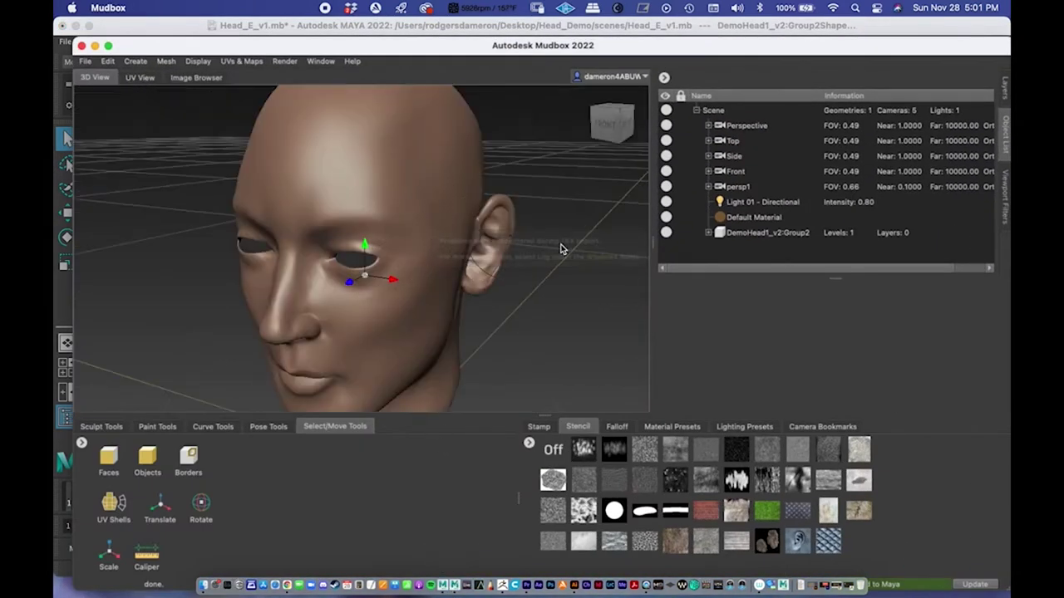
pyautogui.keyDown('alt'); pyautogui.moveTo(427, 274); pyautogui.dragTo(407, 177, button='right'); pyautogui.keyUp('alt')
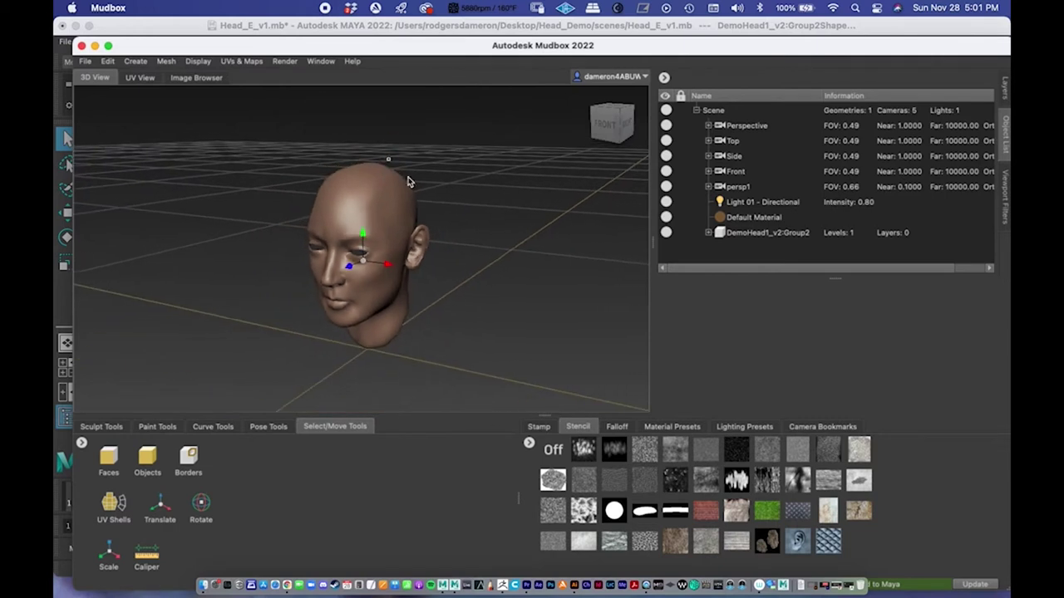
pyautogui.moveTo(505, 256)
pyautogui.keyDown('alt'); pyautogui.mouseDown()
pyautogui.moveTo(494, 250)
pyautogui.moveTo(497, 261)
pyautogui.mouseUp(); pyautogui.keyUp('alt')
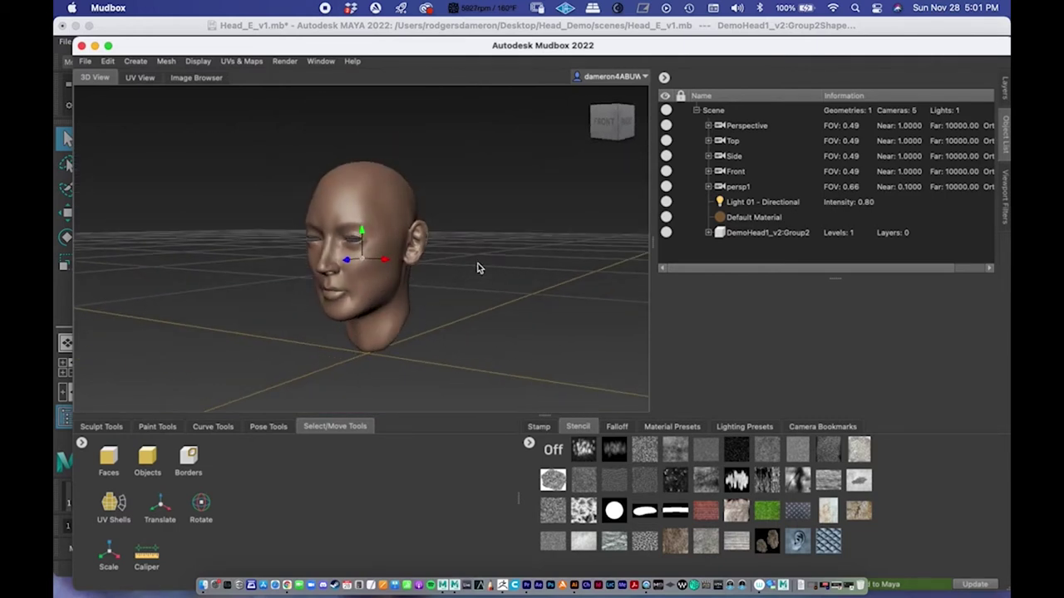
pyautogui.keyDown('alt'); pyautogui.moveTo(480, 266); pyautogui.dragTo(457, 263); pyautogui.keyUp('alt')
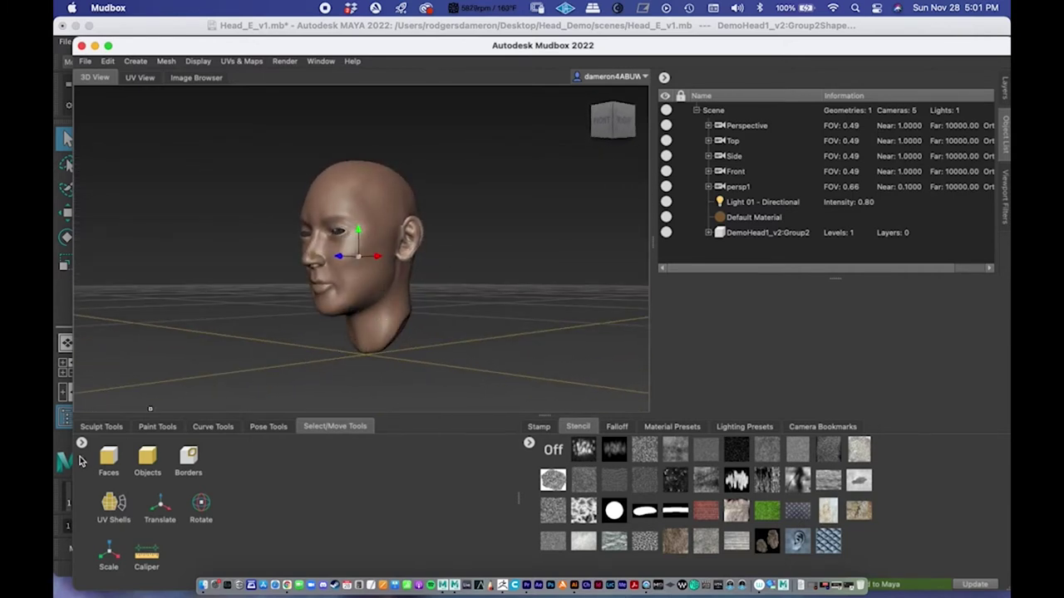
# Display the sculpt tools and enlarge the Mudbox window to fill the screen.
pyautogui.click(99, 428)
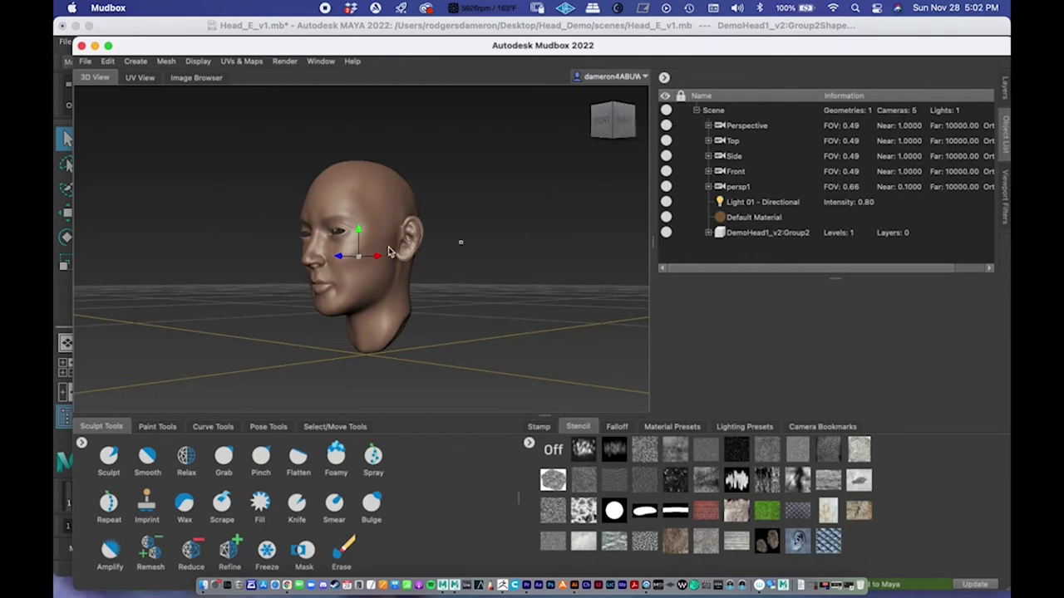
pyautogui.moveTo(192, 50); pyautogui.dragTo(166, 16)
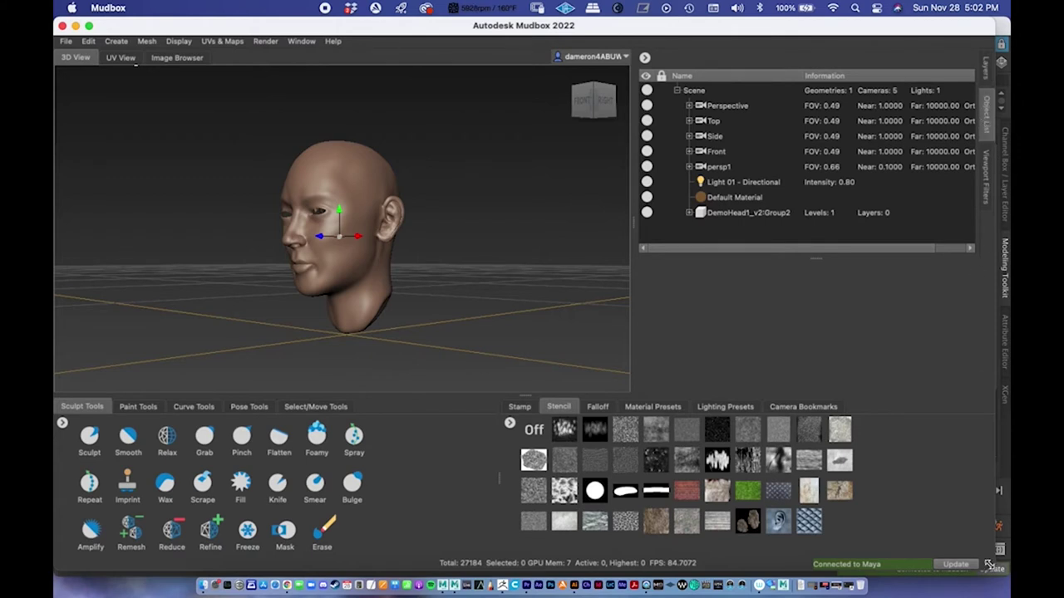
pyautogui.moveTo(989, 564); pyautogui.dragTo(1005, 571)
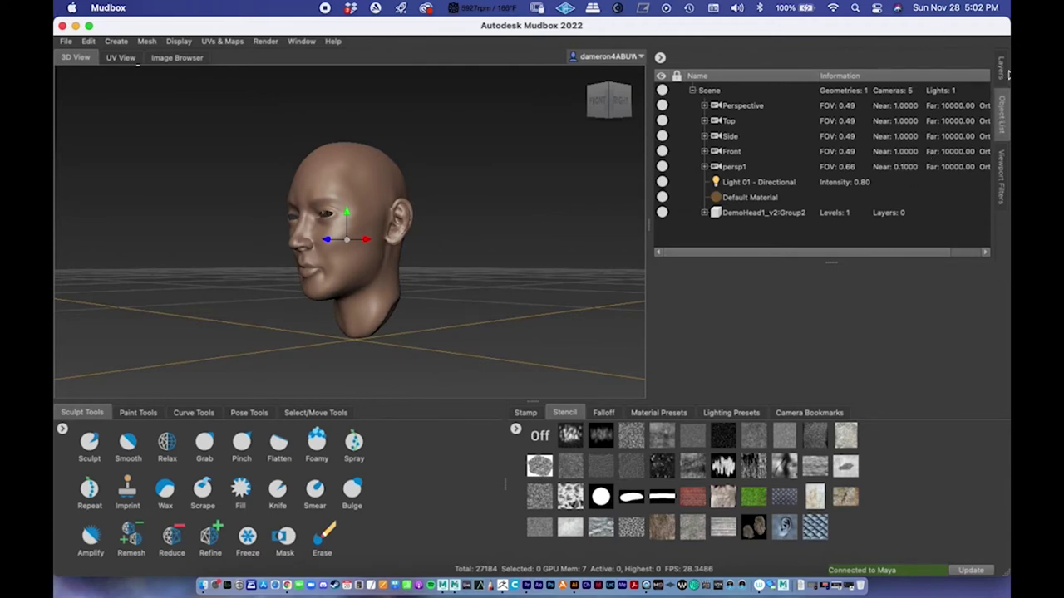
# Show the head's layer list and switch it from sculpt layers to paint layers.
pyautogui.click(1003, 69)
pyautogui.click(804, 59)
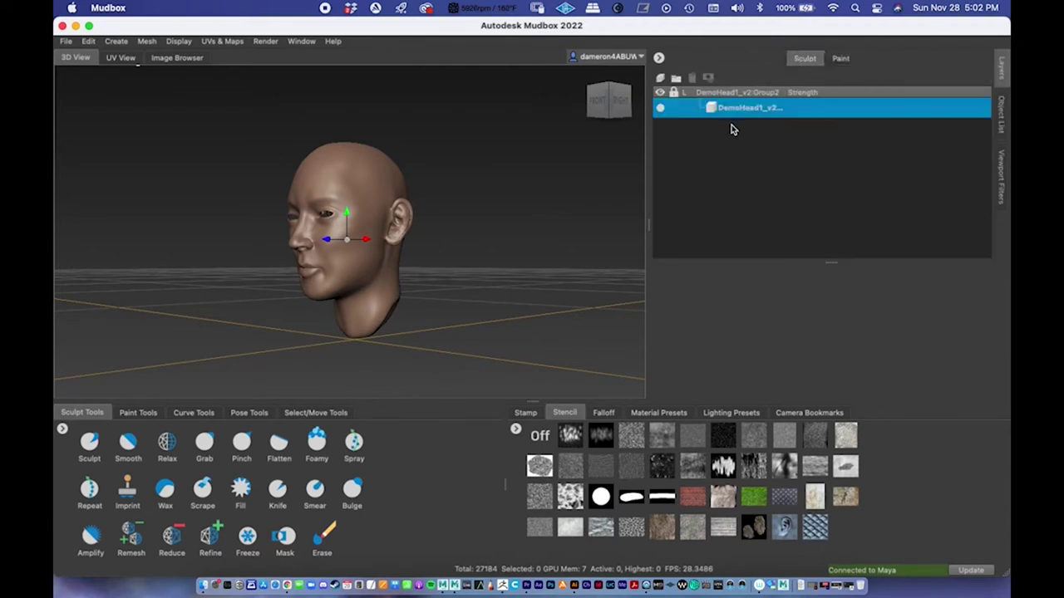
pyautogui.click(840, 59)
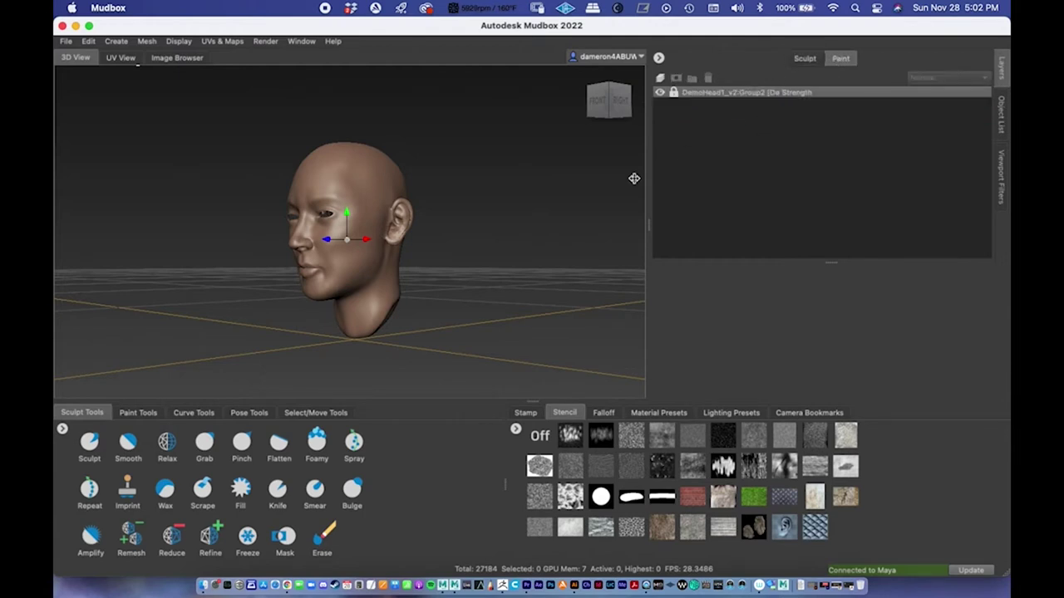
# Create a paint layer named Paint Layer 1 with size 4096, TIFF 16 bit Floating Point RGBA format and the Diffuse channel.
pyautogui.moveTo(430, 237)
pyautogui.keyDown('alt'); pyautogui.mouseDown(button='right')
pyautogui.moveTo(408, 192)
pyautogui.moveTo(595, 238)
pyautogui.mouseUp(button='right'); pyautogui.keyUp('alt')
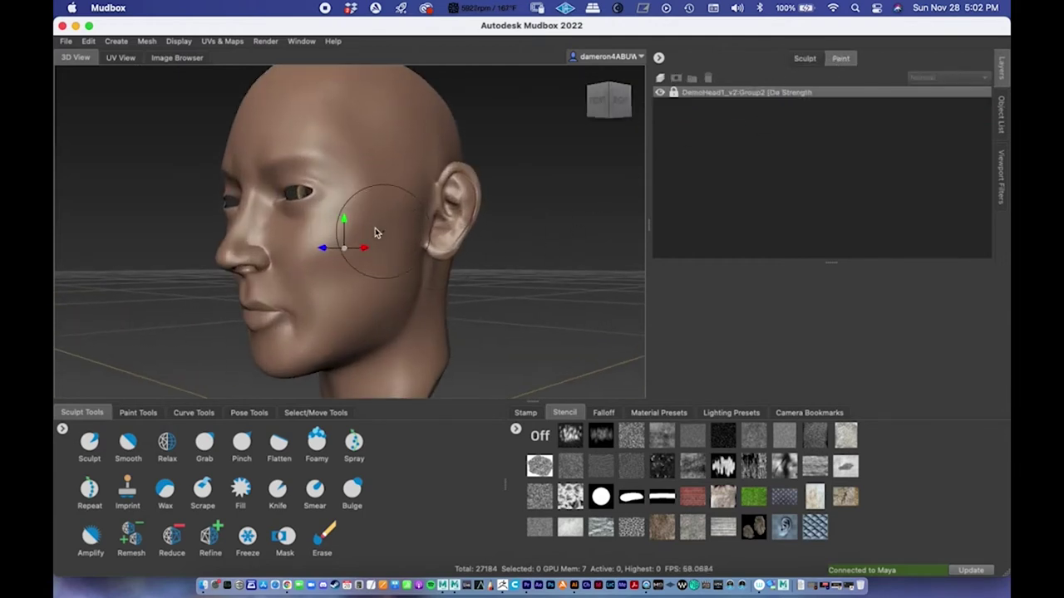
pyautogui.moveTo(375, 231)
pyautogui.keyDown('alt'); pyautogui.mouseDown(button='middle')
pyautogui.moveTo(425, 247)
pyautogui.moveTo(363, 237)
pyautogui.moveTo(374, 227)
pyautogui.mouseUp(button='middle'); pyautogui.keyUp('alt')
pyautogui.moveTo(417, 214)
pyautogui.keyDown('alt'); pyautogui.mouseDown()
pyautogui.moveTo(511, 191)
pyautogui.moveTo(523, 197)
pyautogui.moveTo(527, 183)
pyautogui.mouseUp(); pyautogui.keyUp('alt')
pyautogui.keyDown('alt'); pyautogui.moveTo(504, 165); pyautogui.dragTo(494, 162, button='right'); pyautogui.keyUp('alt')
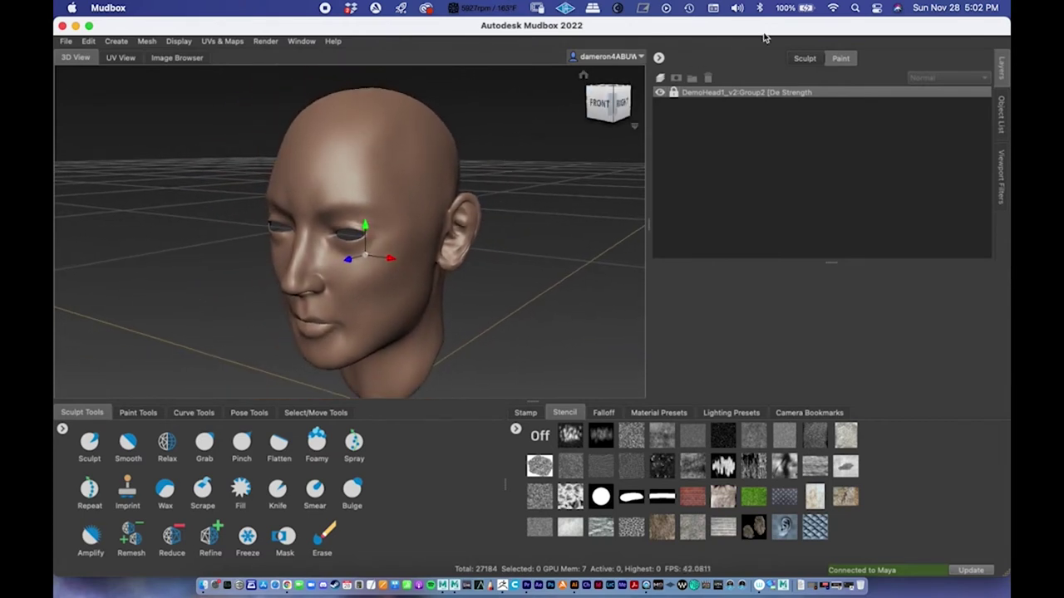
pyautogui.click(660, 79)
pyautogui.moveTo(532, 234); pyautogui.dragTo(467, 118)
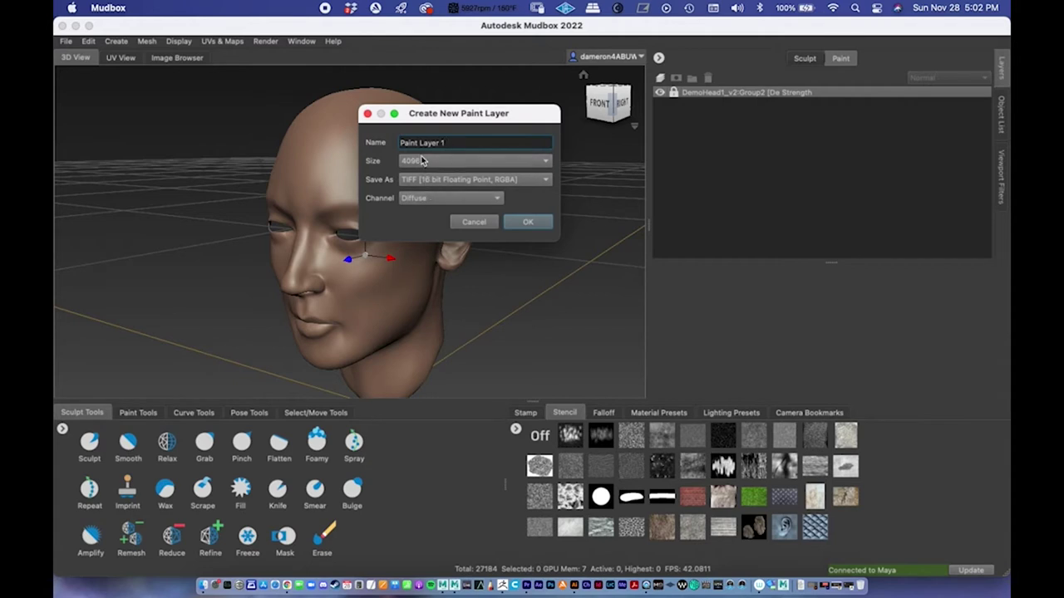
pyautogui.click(426, 162)
pyautogui.click(431, 162)
pyautogui.click(454, 183)
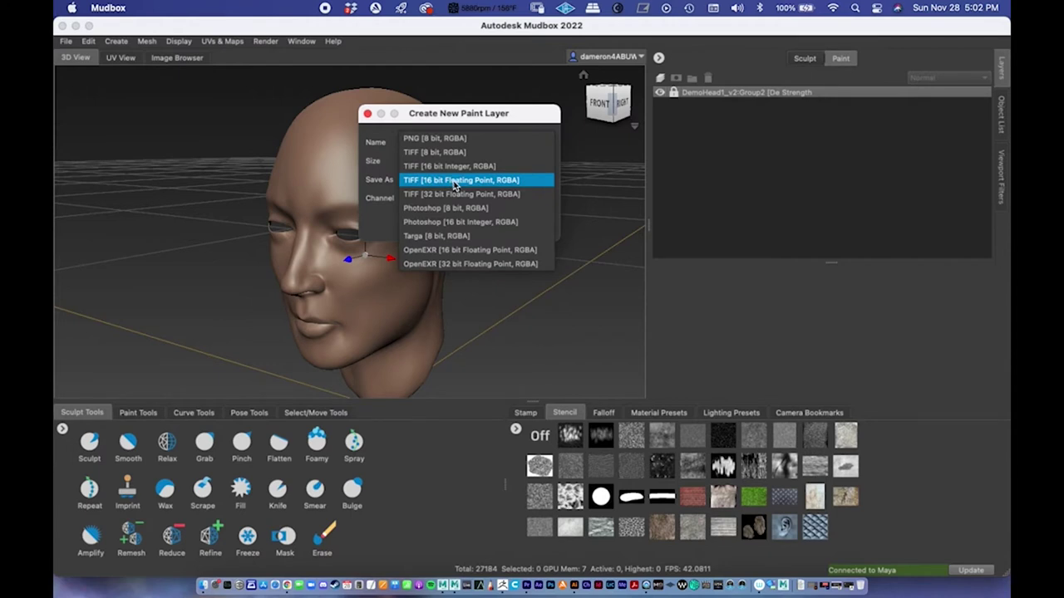
pyautogui.click(455, 183)
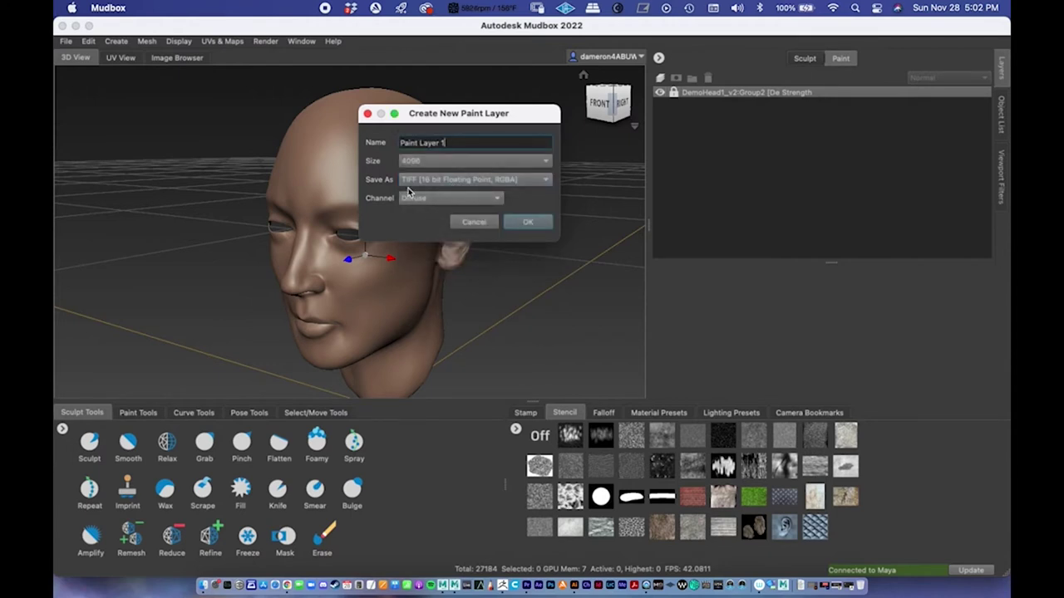
pyautogui.click(424, 200)
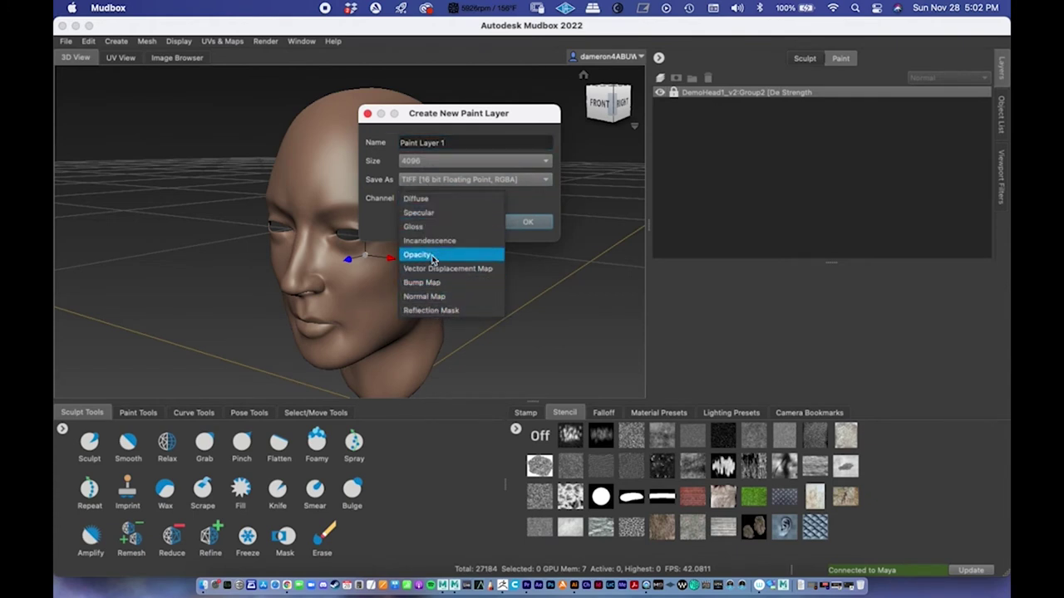
pyautogui.click(425, 199)
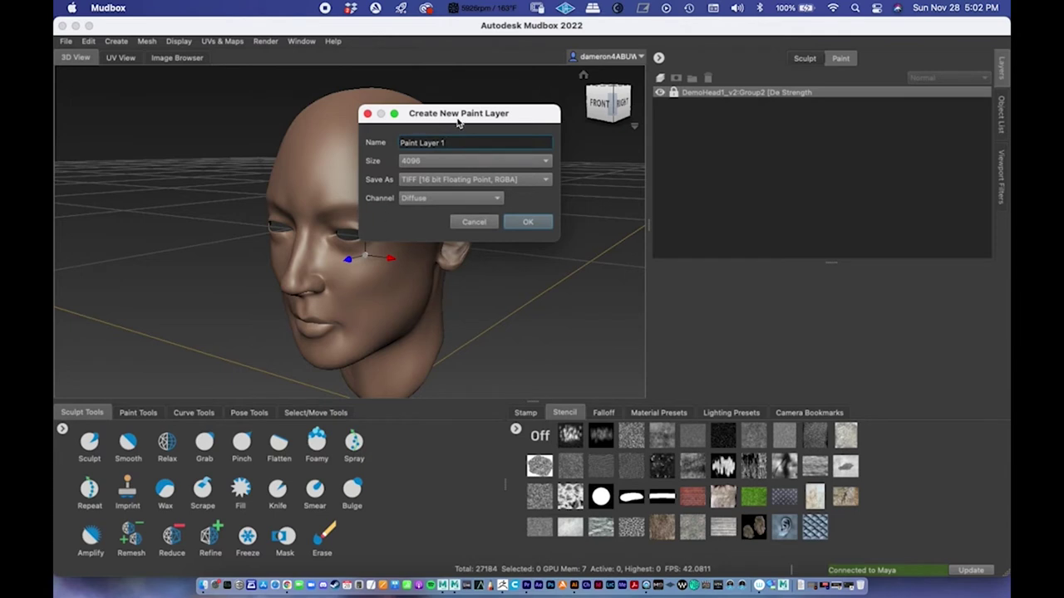
pyautogui.click(522, 222)
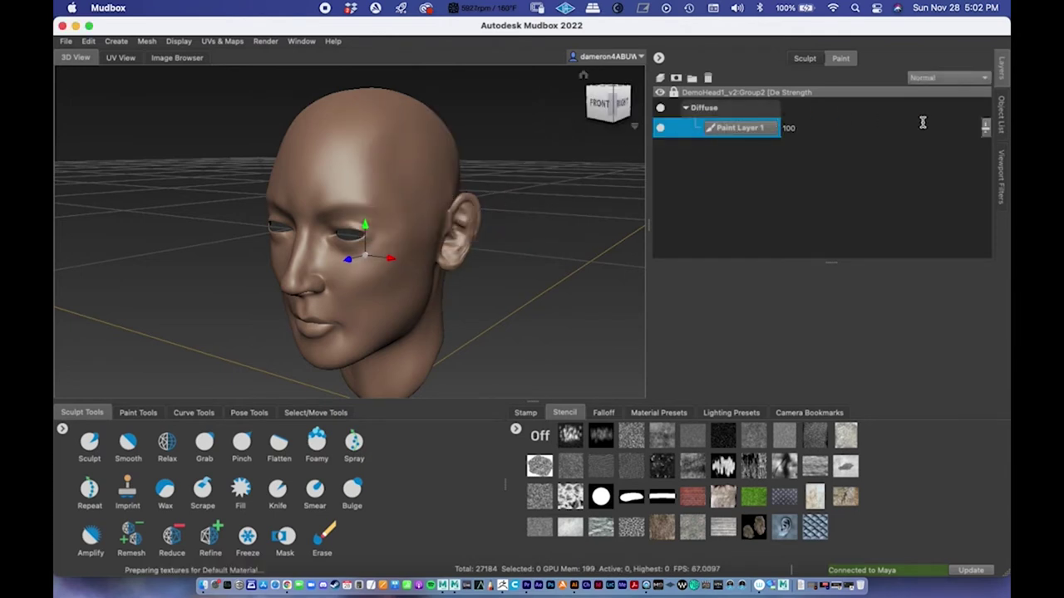
# Try lowering the strength of Paint Layer 1 to 99 and return it to 100.
pyautogui.click(984, 129)
pyautogui.click(985, 127)
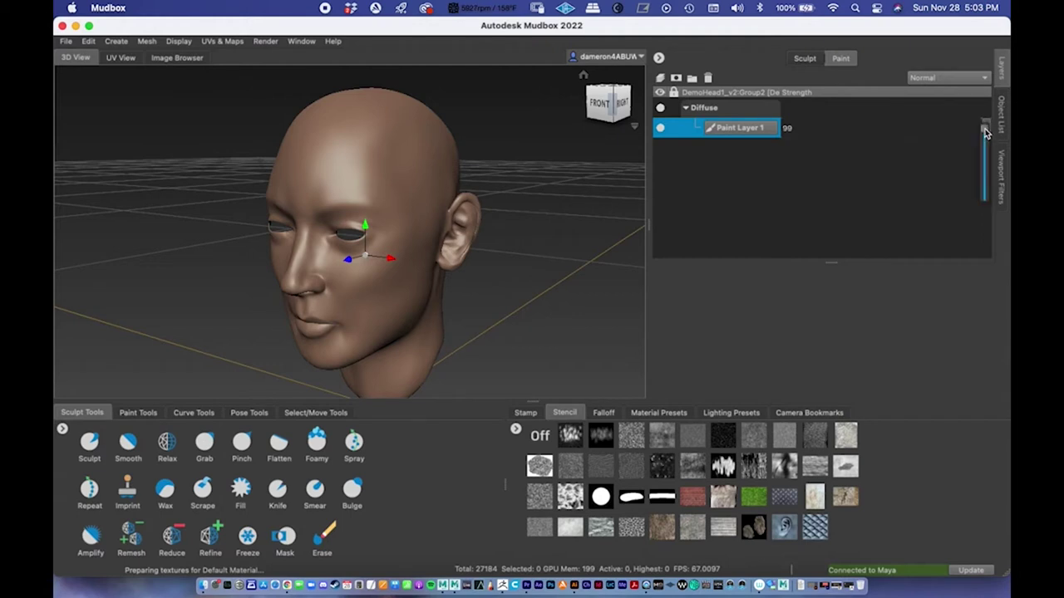
pyautogui.moveTo(985, 131)
pyautogui.mouseDown()
pyautogui.moveTo(983, 170)
pyautogui.moveTo(987, 124)
pyautogui.mouseUp()
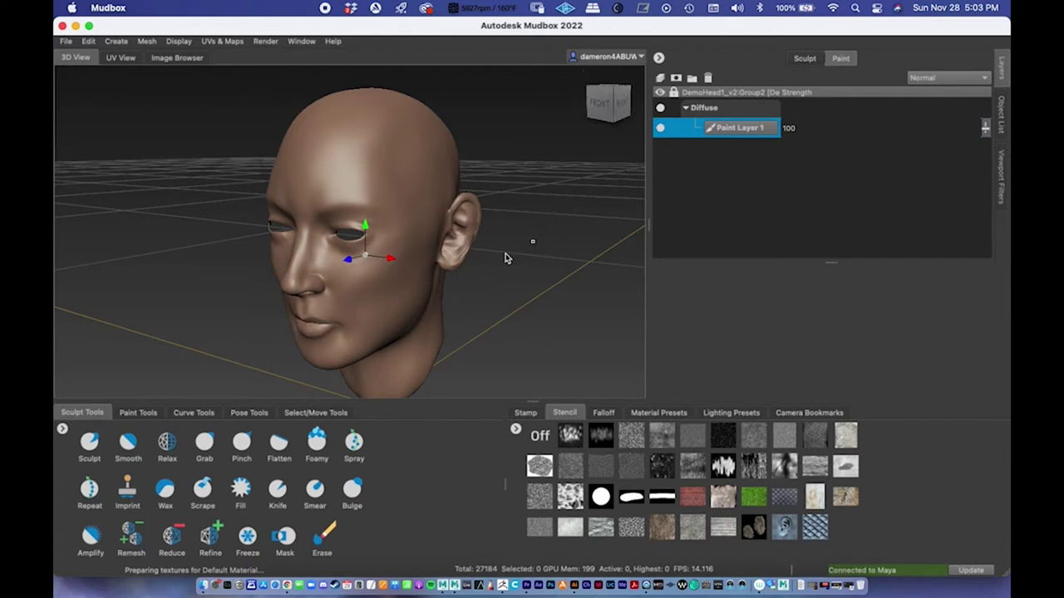
# Choose the Paint Brush, give it a dark red color and set its mirroring to X.
pyautogui.keyDown('alt'); pyautogui.moveTo(470, 221); pyautogui.dragTo(497, 261); pyautogui.keyUp('alt')
pyautogui.moveTo(494, 257)
pyautogui.keyDown('alt'); pyautogui.mouseDown(button='middle')
pyautogui.moveTo(521, 254)
pyautogui.moveTo(508, 264)
pyautogui.mouseUp(button='middle'); pyautogui.keyUp('alt')
pyautogui.keyDown('alt'); pyautogui.moveTo(506, 262); pyautogui.dragTo(493, 261, button='right'); pyautogui.keyUp('alt')
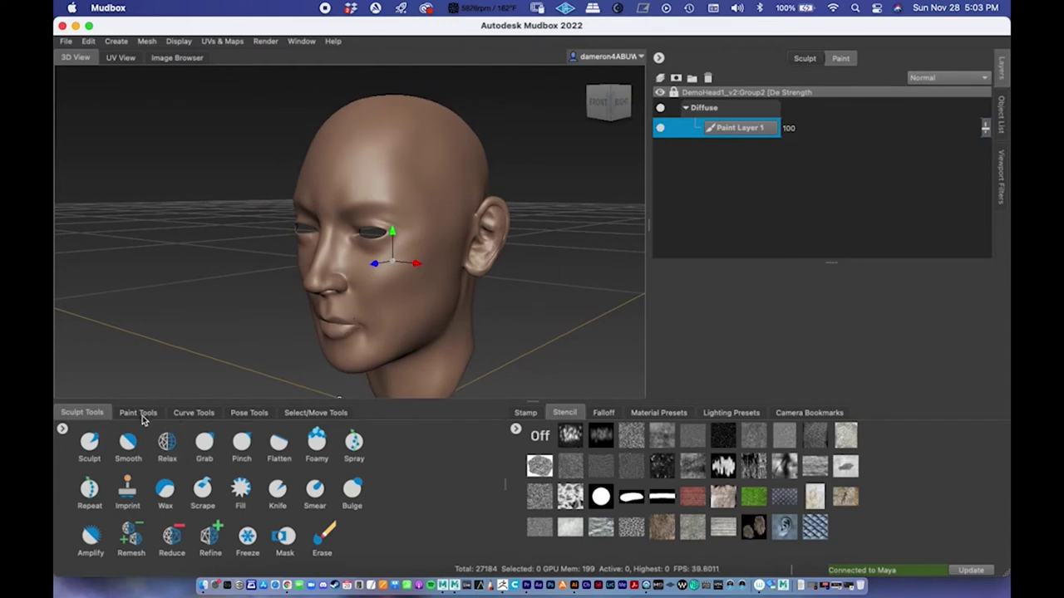
pyautogui.click(140, 413)
pyautogui.click(102, 449)
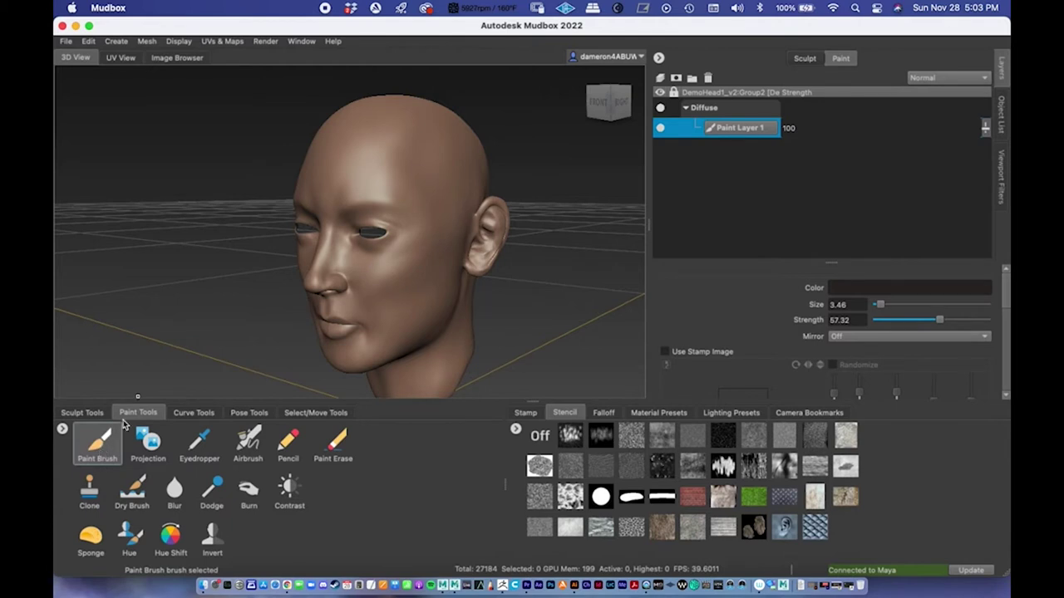
pyautogui.click(848, 289)
pyautogui.moveTo(575, 264); pyautogui.dragTo(585, 269)
pyautogui.click(557, 286)
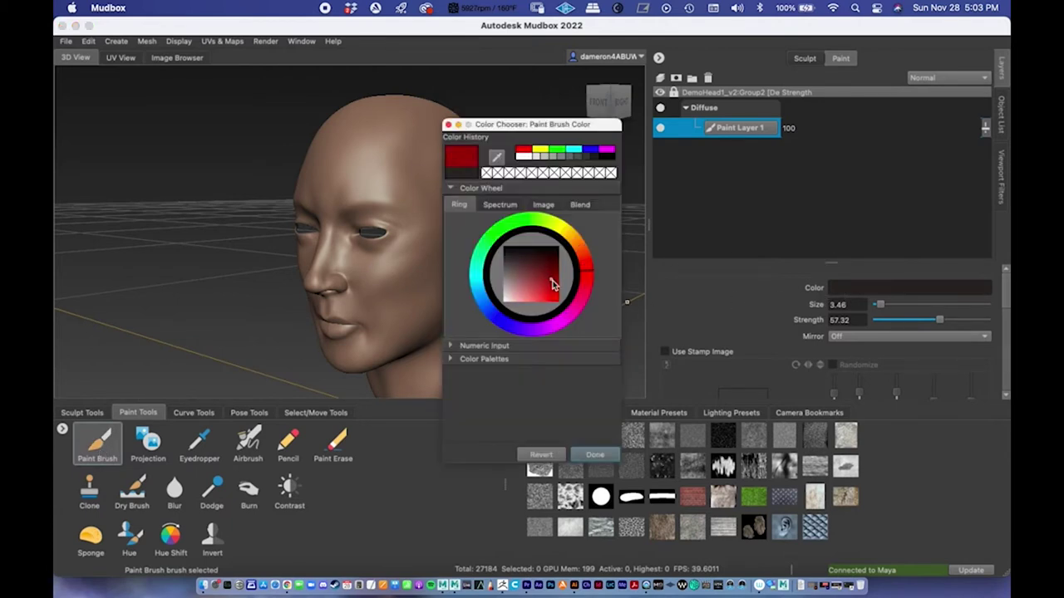
pyautogui.click(837, 337)
pyautogui.click(837, 350)
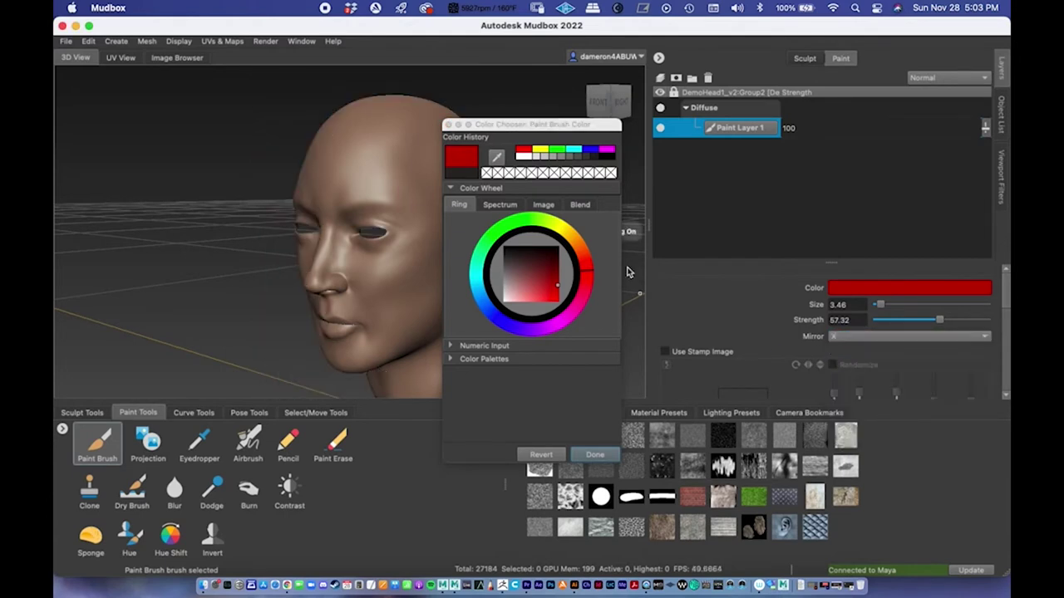
pyautogui.click(591, 453)
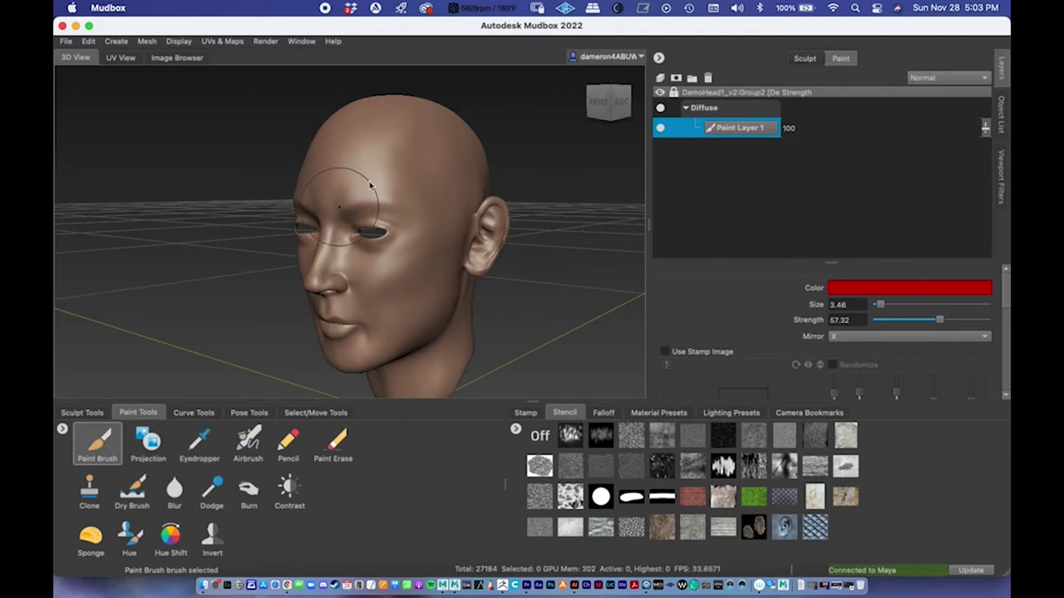
# Reduce the brush size to 1.14 and paint a red patch on the head's temple between the eye and ear.
pyautogui.press('space')
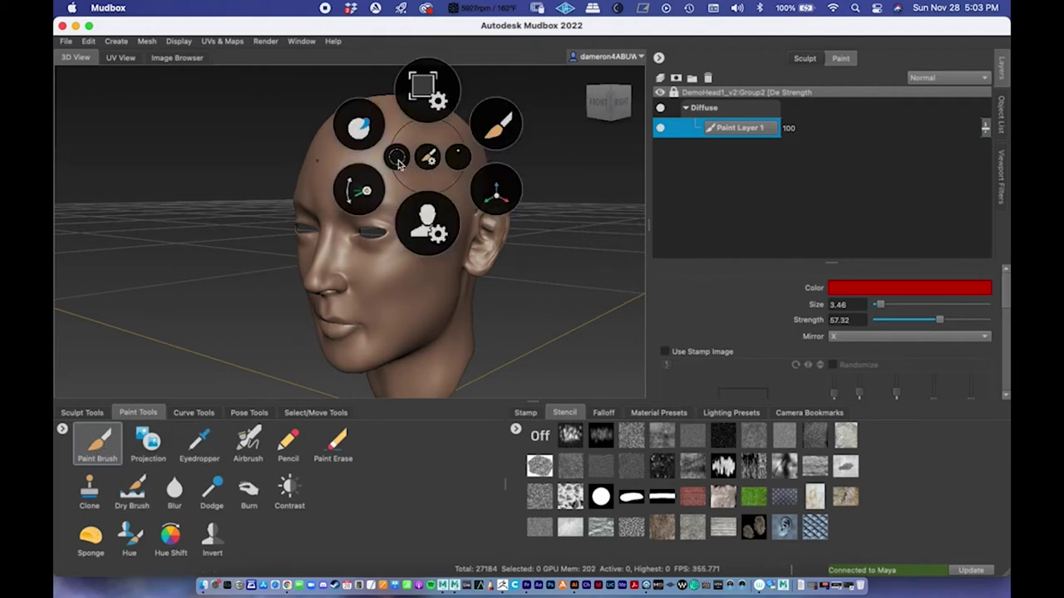
pyautogui.moveTo(396, 158)
pyautogui.mouseDown()
pyautogui.moveTo(398, 177)
pyautogui.moveTo(424, 167)
pyautogui.moveTo(441, 211)
pyautogui.mouseUp()
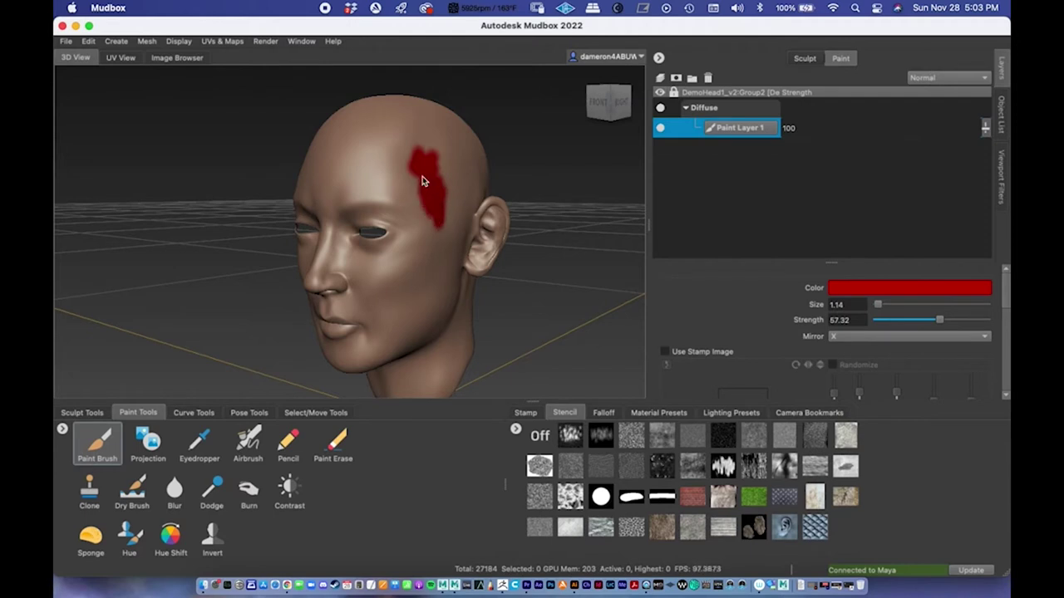
pyautogui.moveTo(430, 161); pyautogui.dragTo(449, 187)
pyautogui.keyDown('alt'); pyautogui.moveTo(550, 265); pyautogui.dragTo(539, 265); pyautogui.keyUp('alt')
pyautogui.keyDown('alt'); pyautogui.moveTo(404, 242); pyautogui.dragTo(559, 231, button='right'); pyautogui.keyUp('alt')
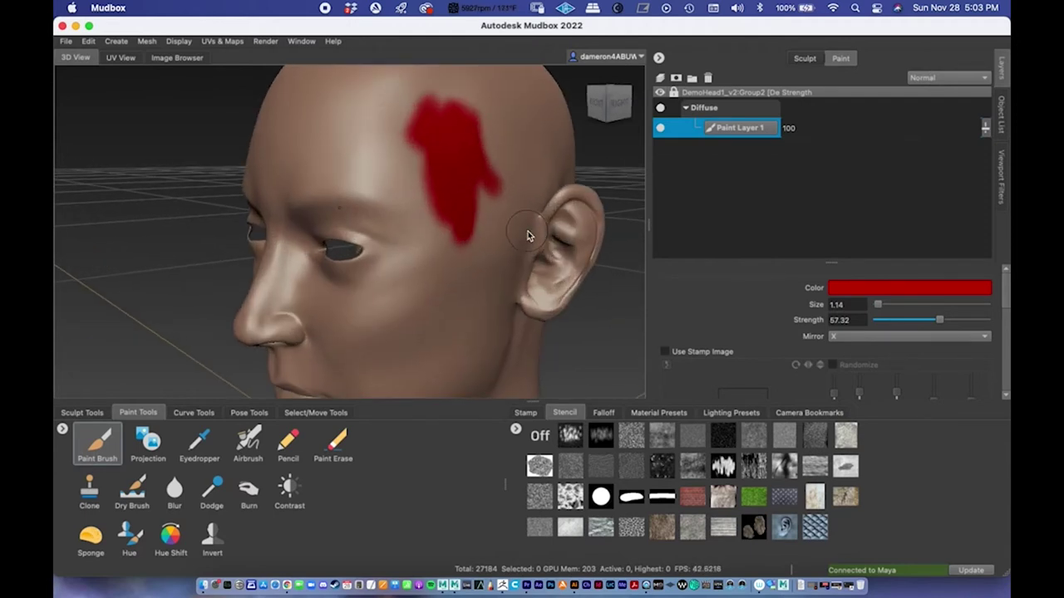
pyautogui.moveTo(527, 233)
pyautogui.keyDown('alt'); pyautogui.mouseDown()
pyautogui.moveTo(467, 242)
pyautogui.moveTo(499, 238)
pyautogui.mouseUp(); pyautogui.keyUp('alt')
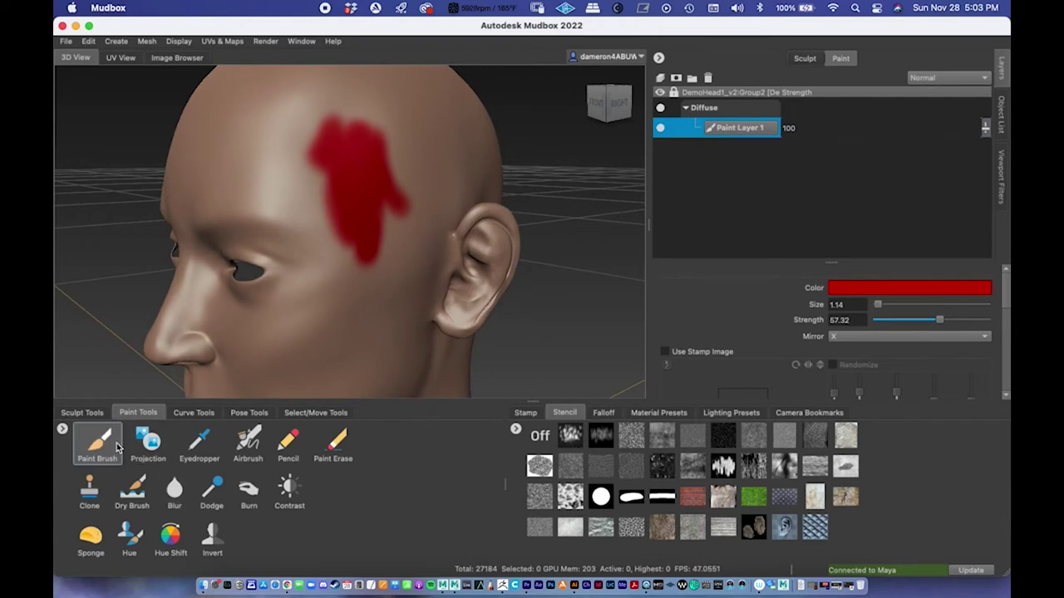
# Choose the Airbrush with a bright green color and X mirroring, and spray over the upper part of the red temple patch.
pyautogui.click(248, 441)
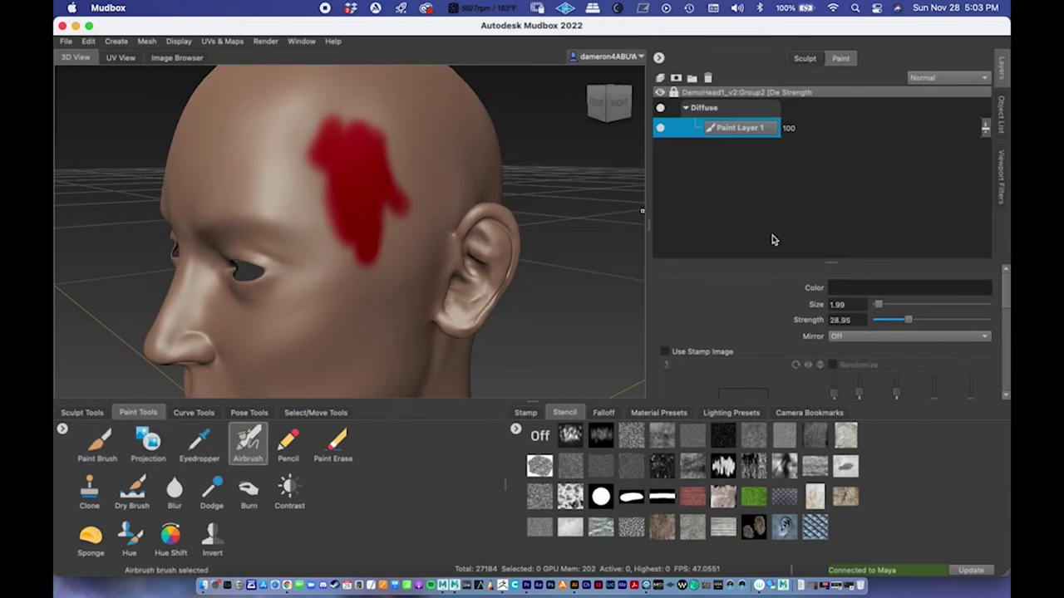
pyautogui.click(857, 288)
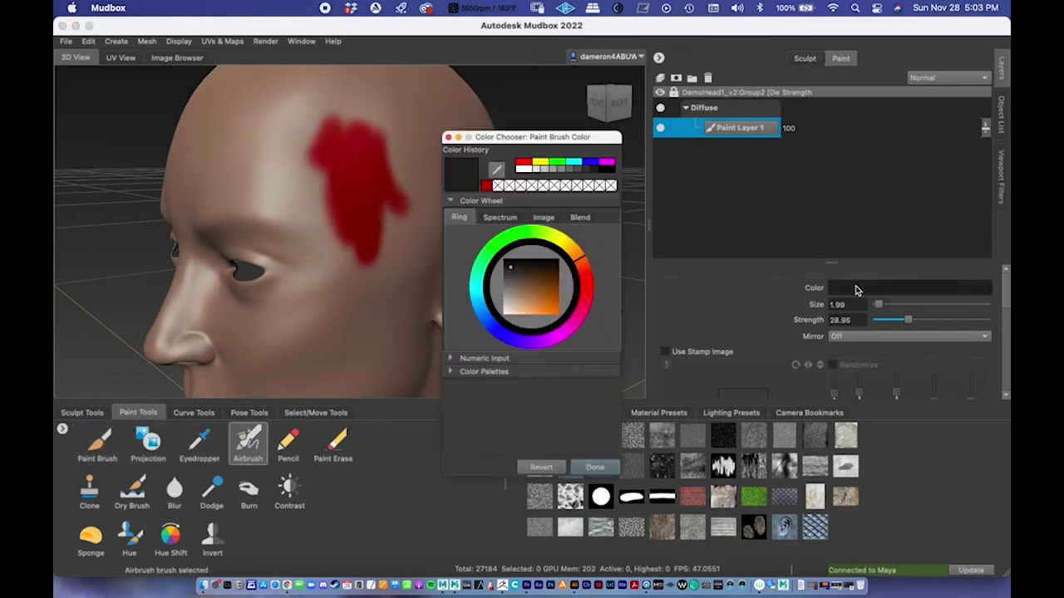
pyautogui.click(497, 241)
pyautogui.click(544, 297)
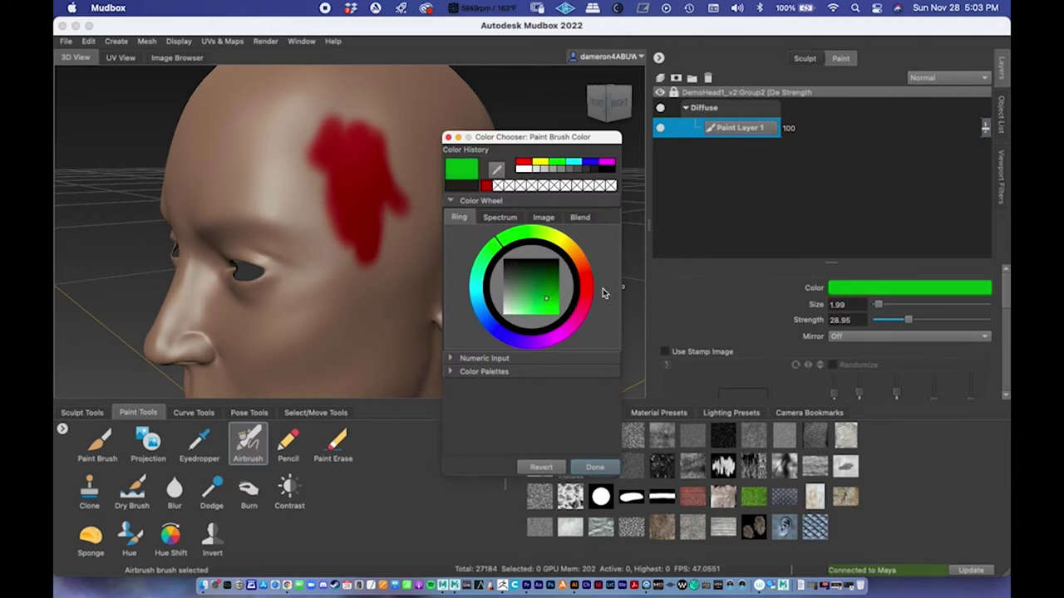
pyautogui.click(596, 470)
pyautogui.moveTo(389, 152); pyautogui.dragTo(378, 179)
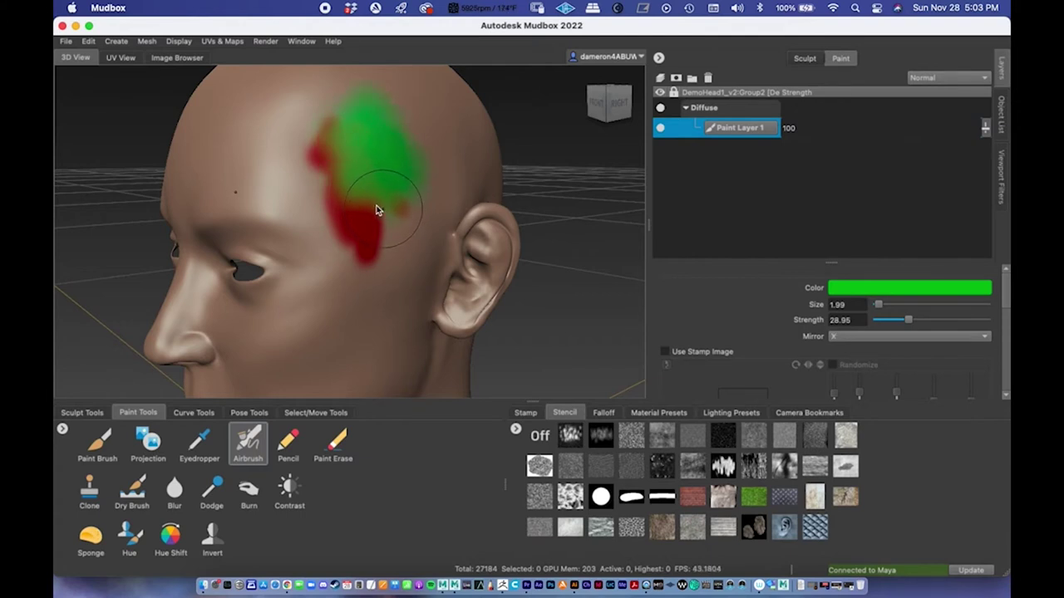
# Blur the green and red paint on the temple so the colors blend together and fade into the skin.
pyautogui.press('shift')
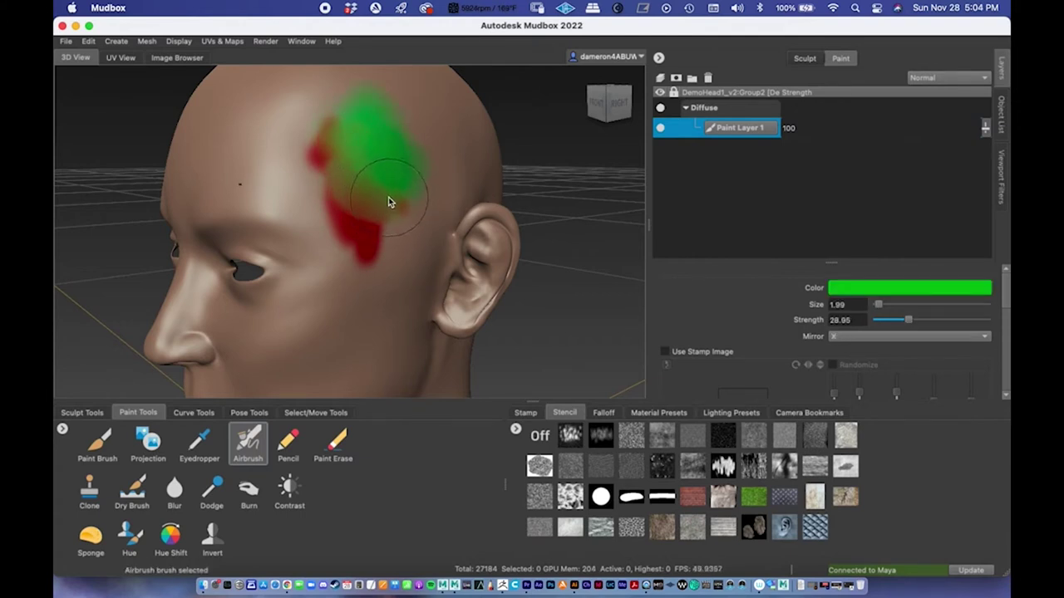
pyautogui.press('shift')
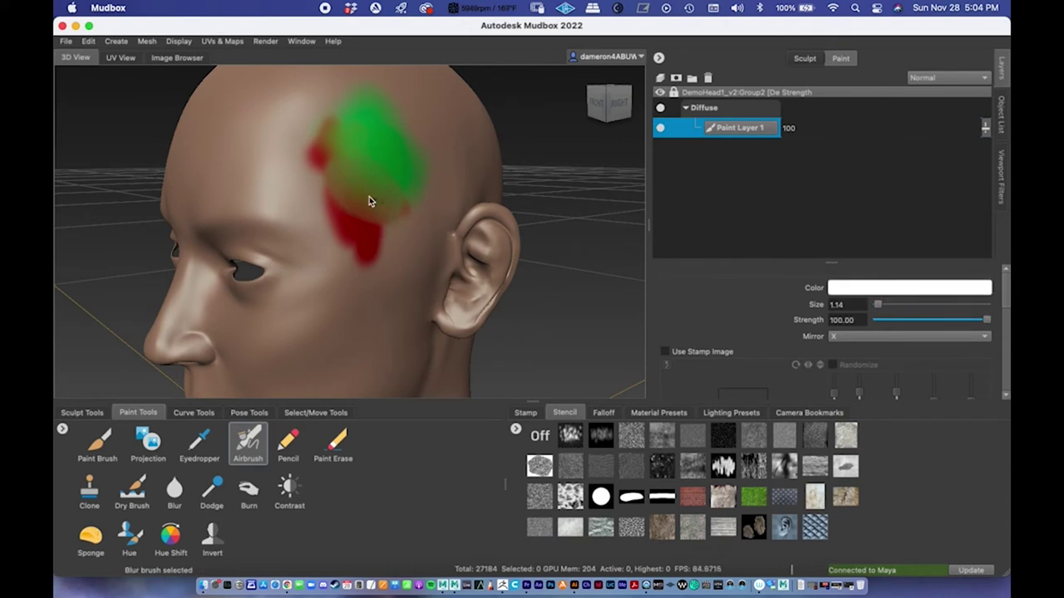
pyautogui.moveTo(369, 201)
pyautogui.keyDown('shift'); pyautogui.mouseDown()
pyautogui.moveTo(345, 208)
pyautogui.moveTo(349, 223)
pyautogui.moveTo(384, 235)
pyautogui.mouseUp(); pyautogui.keyUp('shift')
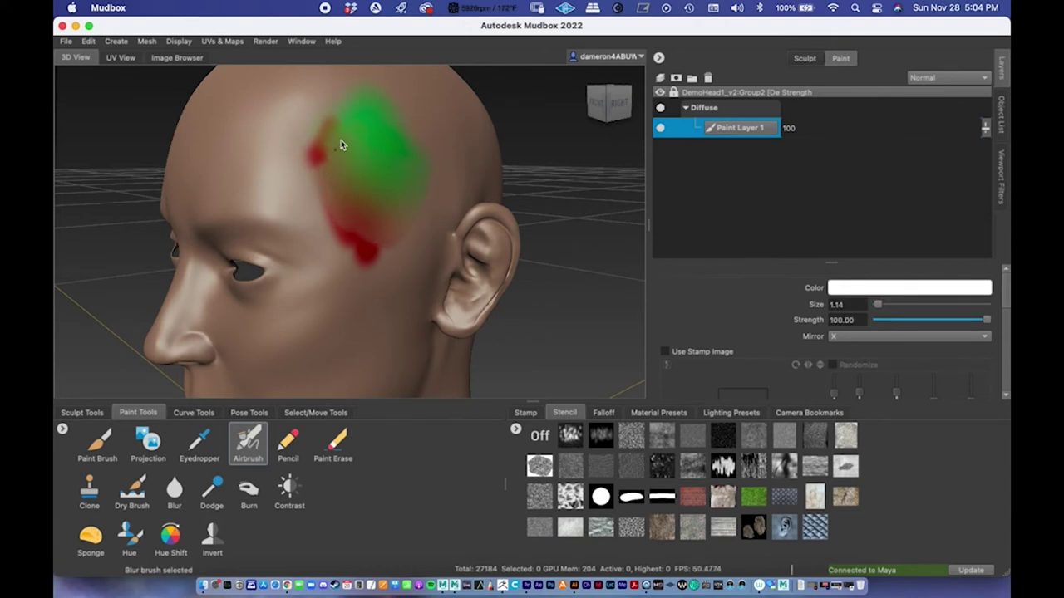
pyautogui.keyDown('shift'); pyautogui.moveTo(325, 133); pyautogui.dragTo(329, 166); pyautogui.keyUp('shift')
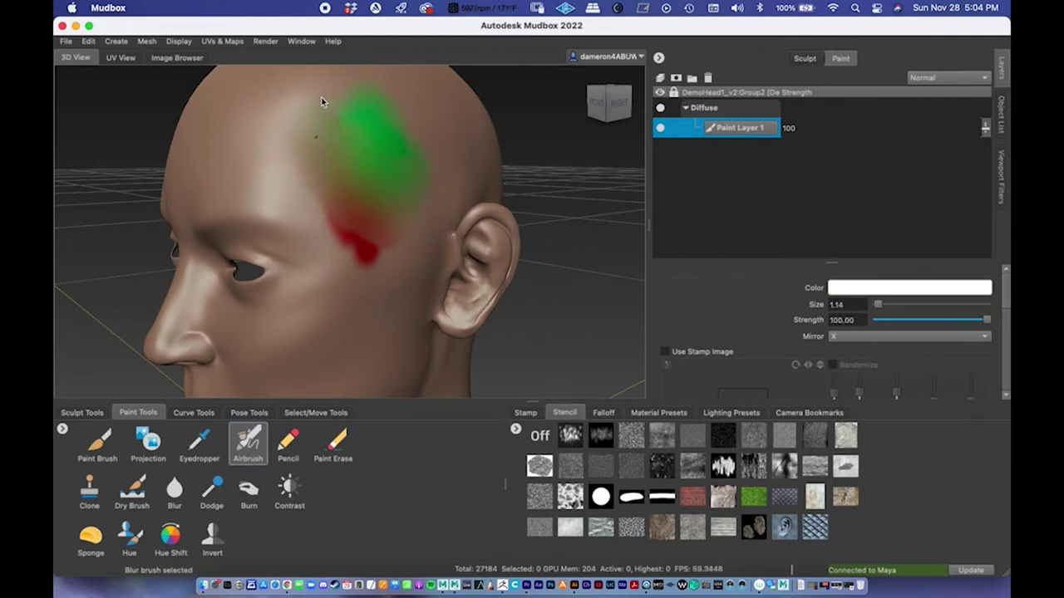
pyautogui.moveTo(358, 207)
pyautogui.keyDown('shift'); pyautogui.mouseDown()
pyautogui.moveTo(382, 237)
pyautogui.moveTo(390, 226)
pyautogui.moveTo(357, 234)
pyautogui.moveTo(336, 206)
pyautogui.moveTo(371, 264)
pyautogui.mouseUp(); pyautogui.keyUp('shift')
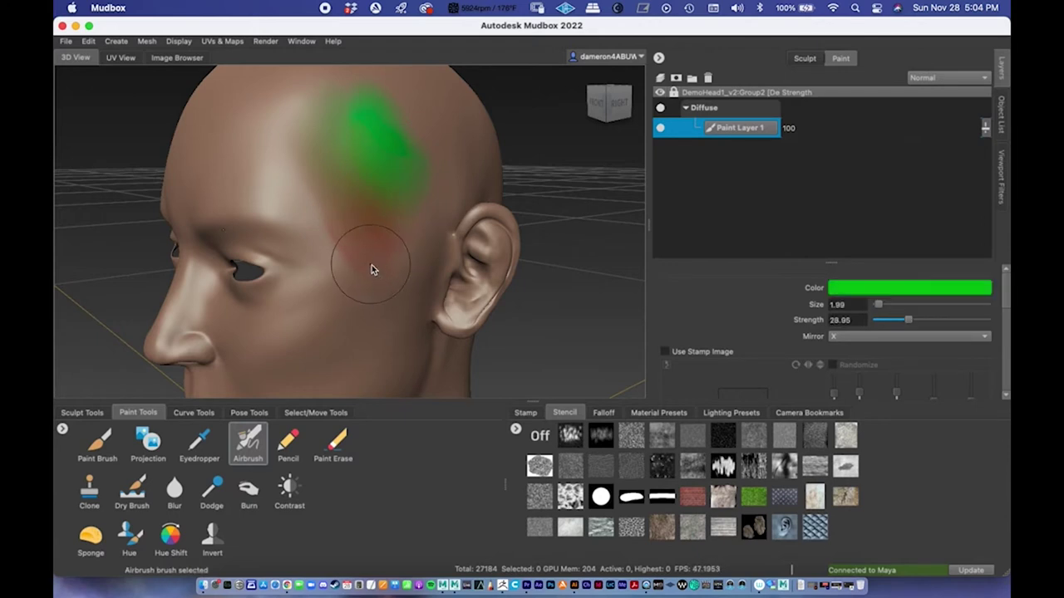
pyautogui.moveTo(390, 204)
pyautogui.keyDown('shift'); pyautogui.mouseDown()
pyautogui.moveTo(405, 213)
pyautogui.moveTo(380, 222)
pyautogui.mouseUp(); pyautogui.keyUp('shift')
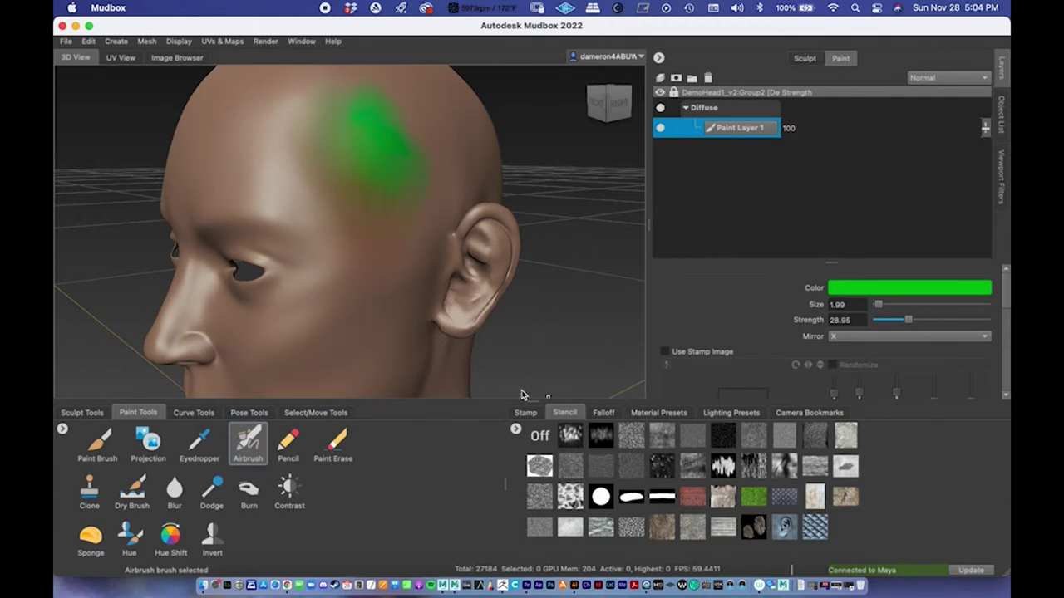
# Apply the Chalk material preset to the head, and replace it with the glossy light grey preset.
pyautogui.click(651, 414)
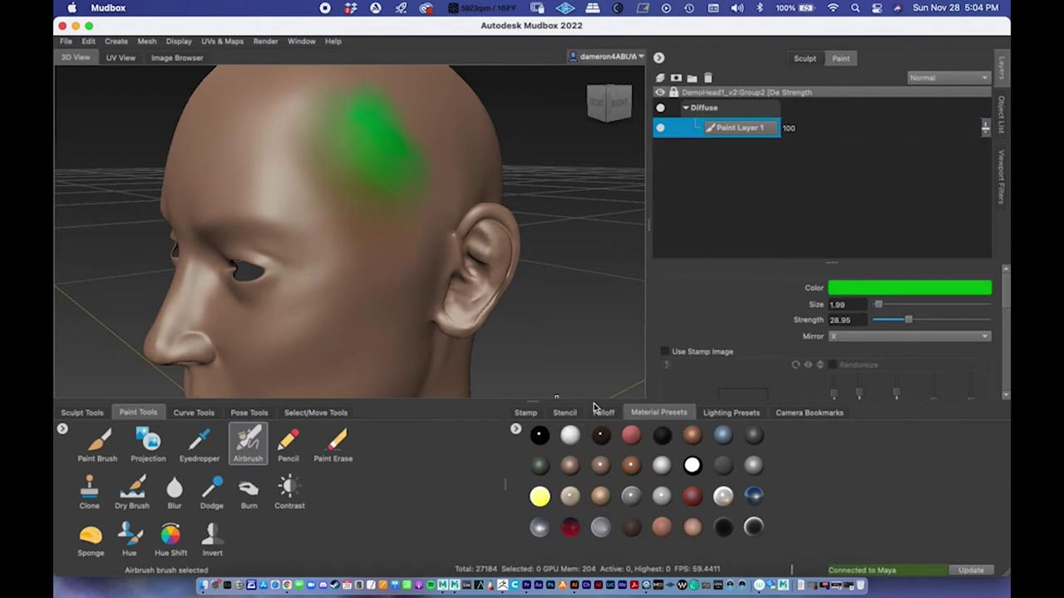
pyautogui.click(569, 439)
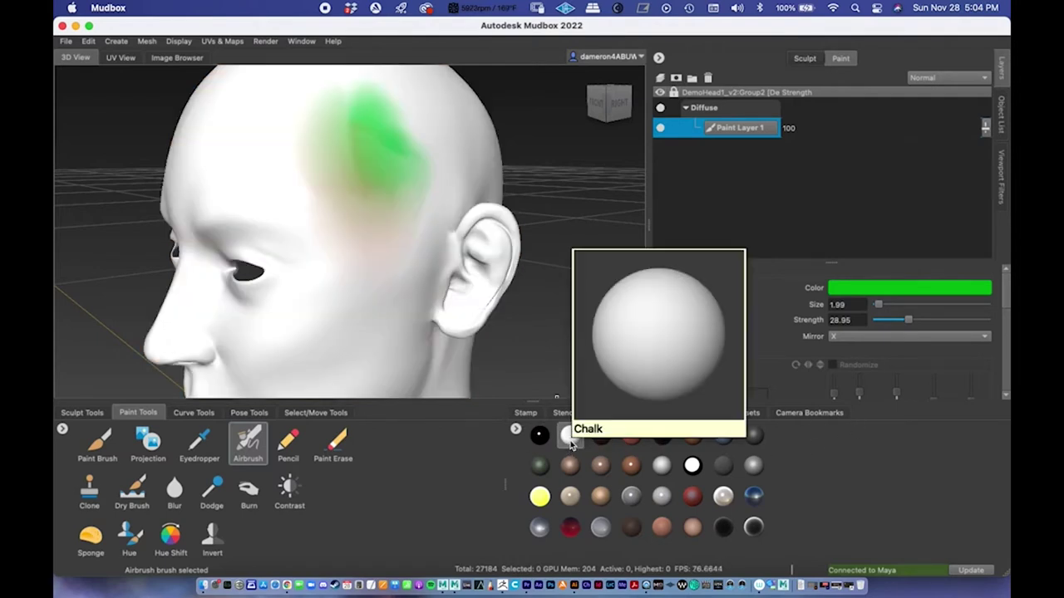
pyautogui.click(662, 466)
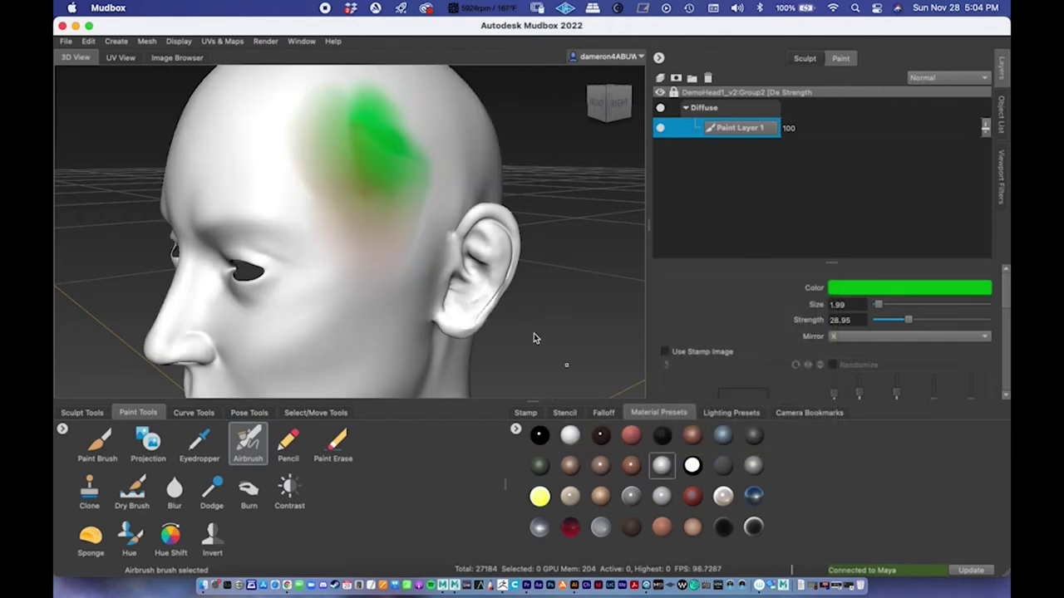
# Blur the edges of the green patch on the temple to soften it further against the grey material.
pyautogui.keyDown('alt'); pyautogui.moveTo(448, 292); pyautogui.dragTo(408, 217, button='right'); pyautogui.keyUp('alt')
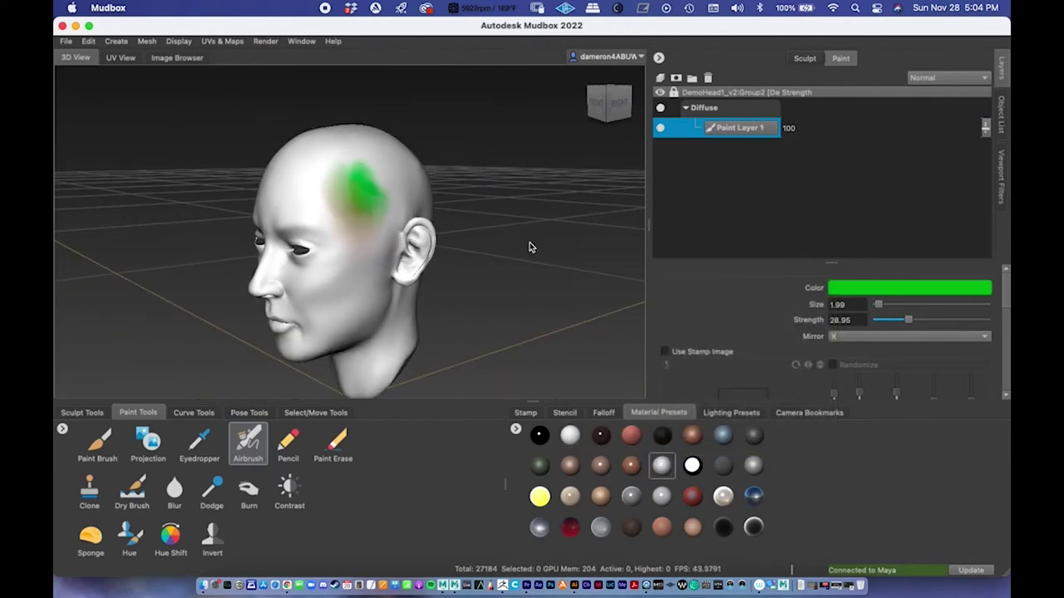
pyautogui.keyDown('alt'); pyautogui.moveTo(524, 254); pyautogui.dragTo(488, 271); pyautogui.keyUp('alt')
pyautogui.moveTo(393, 251)
pyautogui.keyDown('alt'); pyautogui.mouseDown(button='right')
pyautogui.moveTo(622, 255)
pyautogui.moveTo(584, 249)
pyautogui.mouseUp(button='right'); pyautogui.keyUp('alt')
pyautogui.press('shift')
pyautogui.press('shift')
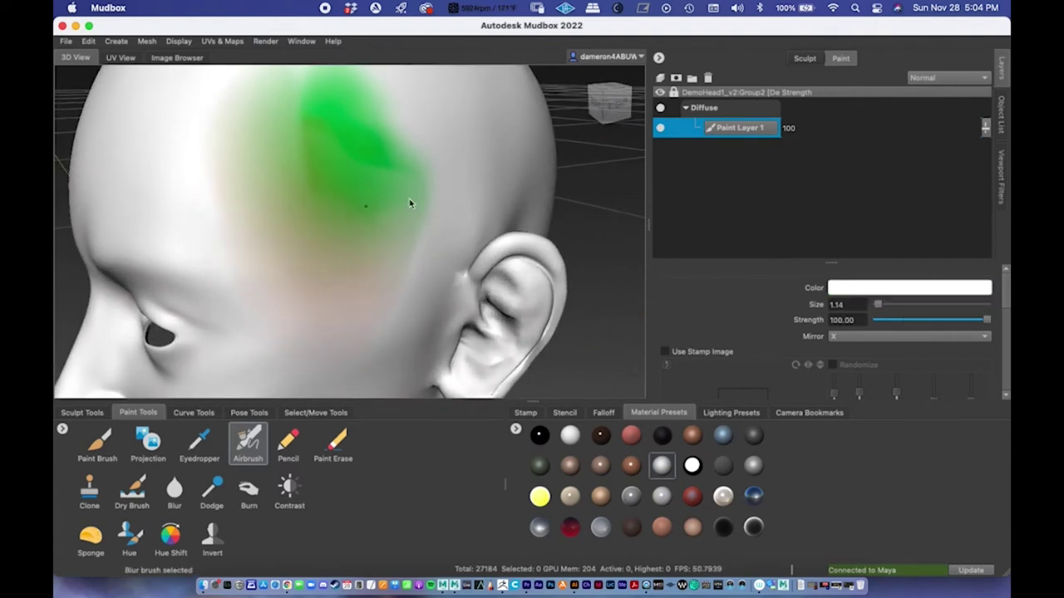
pyautogui.keyDown('shift'); pyautogui.moveTo(409, 203); pyautogui.dragTo(424, 199); pyautogui.keyUp('shift')
pyautogui.keyDown('shift'); pyautogui.moveTo(223, 173); pyautogui.dragTo(374, 154); pyautogui.keyUp('shift')
pyautogui.keyDown('shift'); pyautogui.moveTo(271, 109); pyautogui.dragTo(492, 166); pyautogui.keyUp('shift')
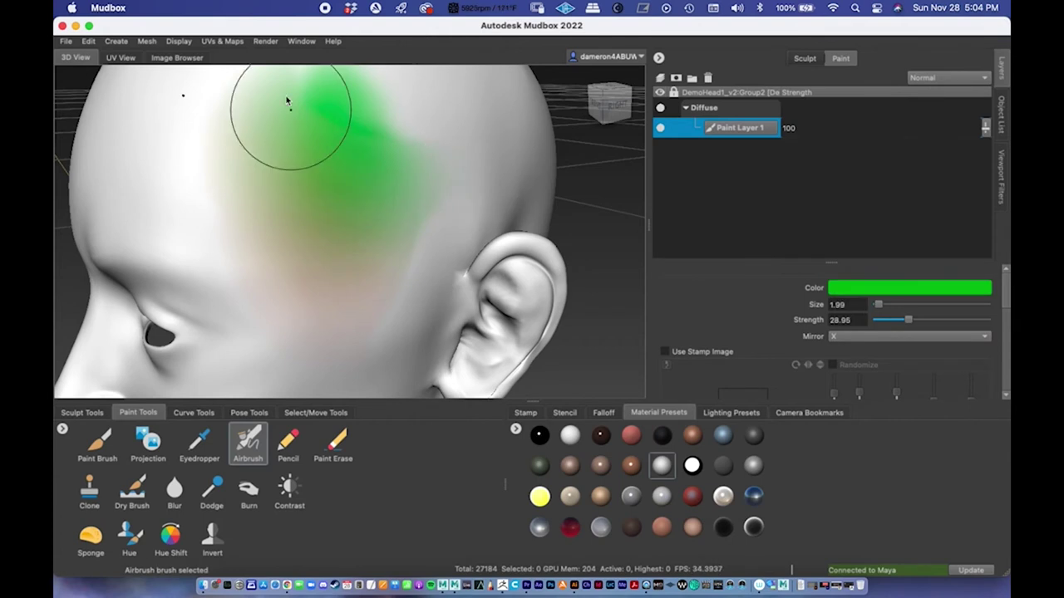
pyautogui.press('shift')
# Change the Airbrush color to red and spray a soft patch above the ear, behind the green patch.
pyautogui.scroll(-5, 393, 184)
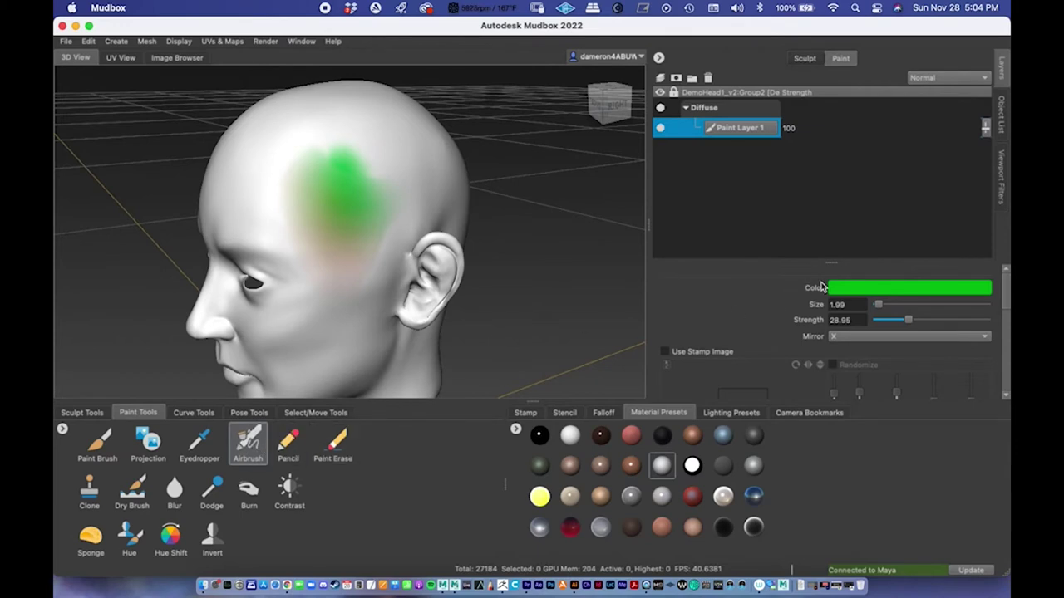
pyautogui.click(851, 289)
pyautogui.click(586, 296)
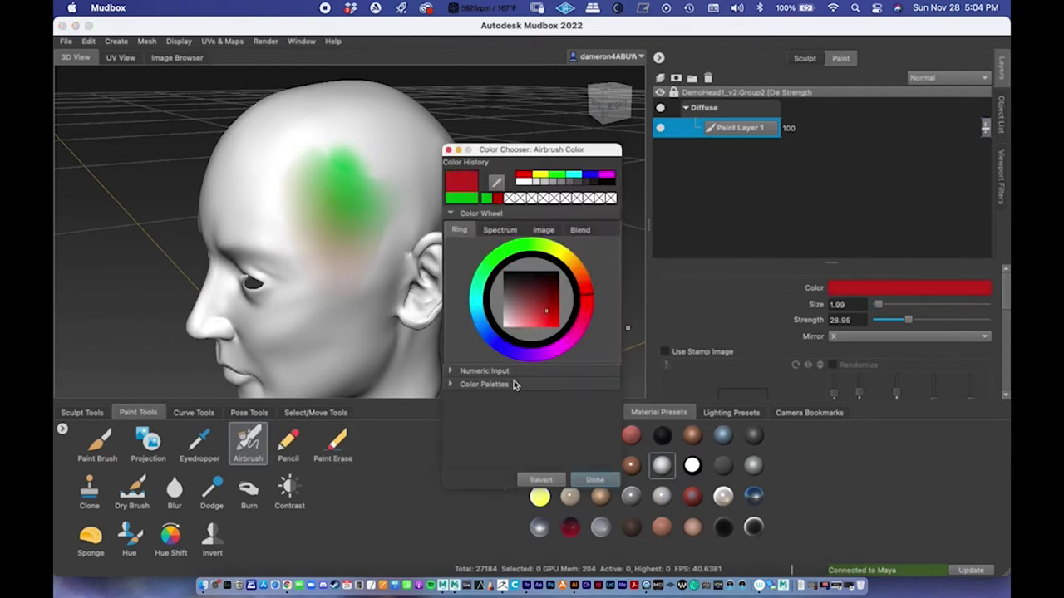
pyautogui.click(594, 480)
pyautogui.moveTo(398, 148)
pyautogui.mouseDown()
pyautogui.moveTo(383, 156)
pyautogui.moveTo(400, 148)
pyautogui.moveTo(368, 139)
pyautogui.mouseUp()
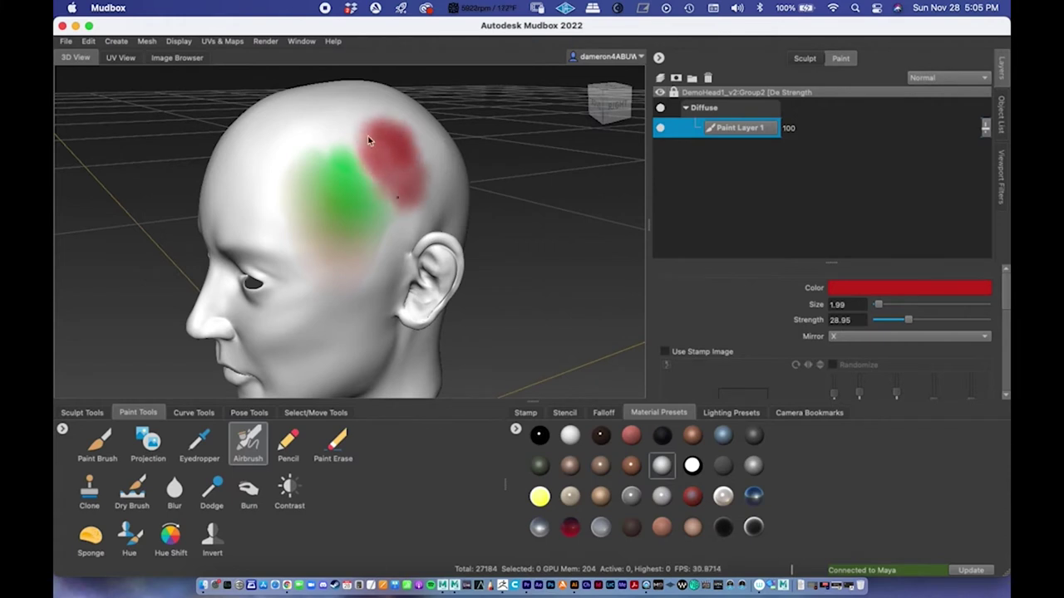
# Choose the Pencil with X mirroring and draw a hard-edged green zigzag across the red patch above the ear.
pyautogui.keyDown('alt'); pyautogui.moveTo(523, 244); pyautogui.dragTo(498, 250); pyautogui.keyUp('alt')
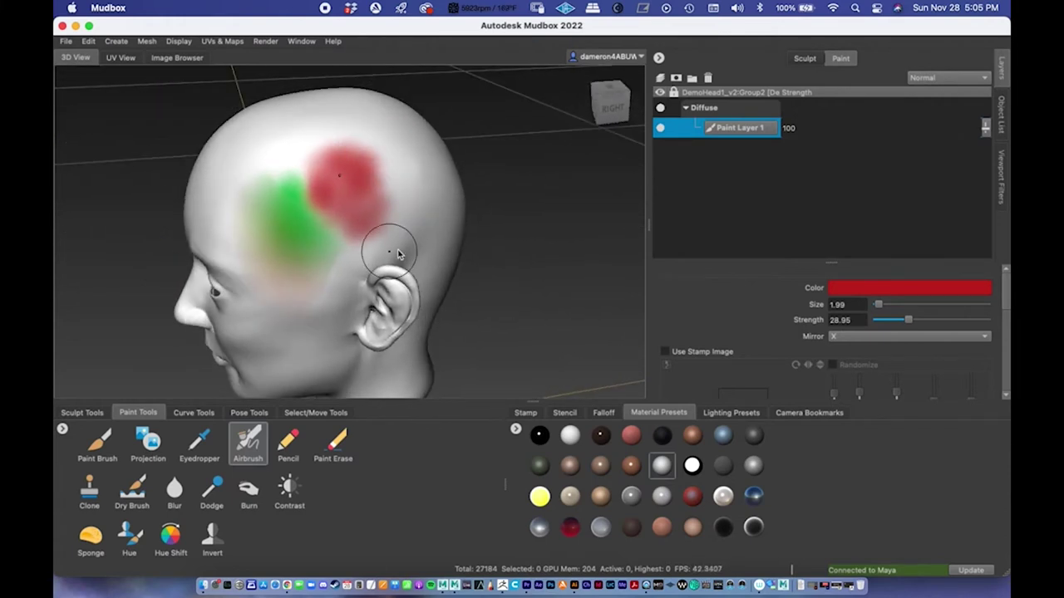
pyautogui.keyDown('alt'); pyautogui.moveTo(386, 250); pyautogui.dragTo(432, 249, button='right'); pyautogui.keyUp('alt')
pyautogui.click(287, 445)
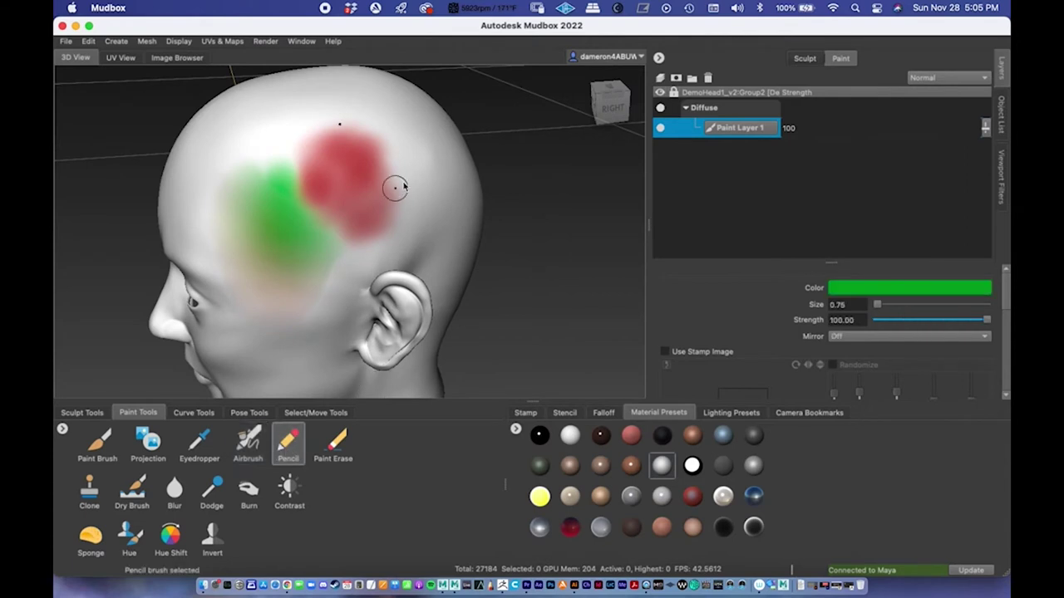
pyautogui.moveTo(403, 214)
pyautogui.mouseDown()
pyautogui.moveTo(413, 206)
pyautogui.moveTo(417, 234)
pyautogui.mouseUp()
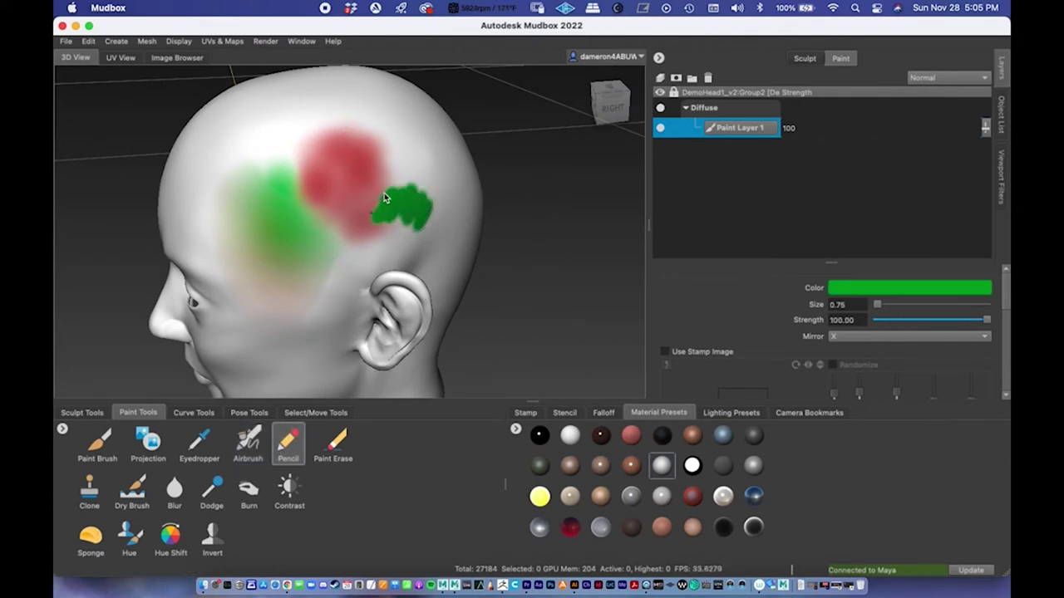
pyautogui.moveTo(352, 202); pyautogui.dragTo(345, 170)
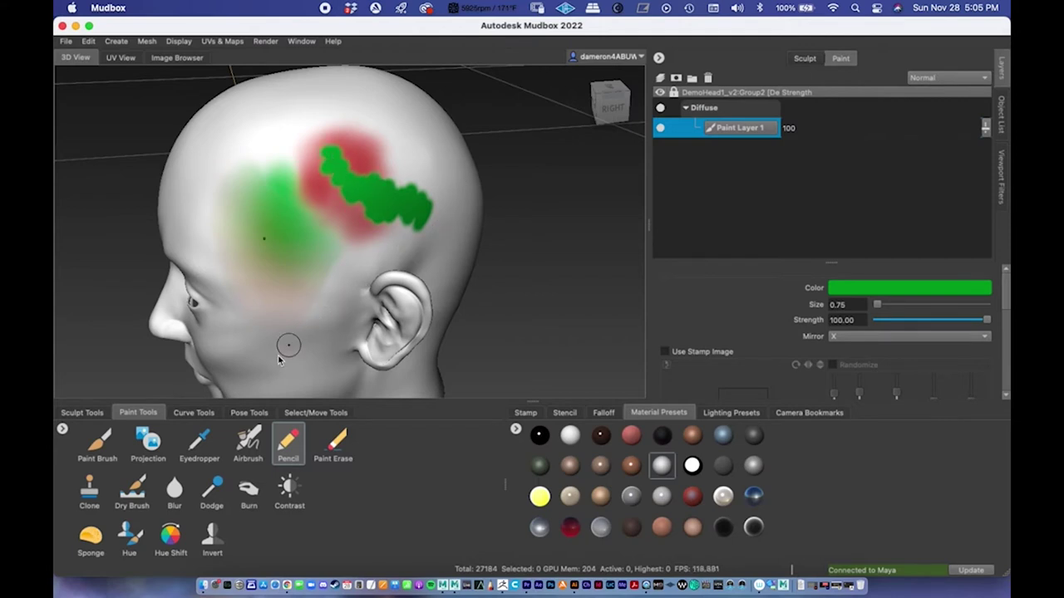
# Paint a dark red stroke above the green zigzag with the Paint Brush, and compare the edges of the strokes up close.
pyautogui.click(97, 445)
pyautogui.moveTo(378, 162)
pyautogui.mouseDown()
pyautogui.moveTo(368, 138)
pyautogui.moveTo(423, 161)
pyautogui.moveTo(456, 189)
pyautogui.mouseUp()
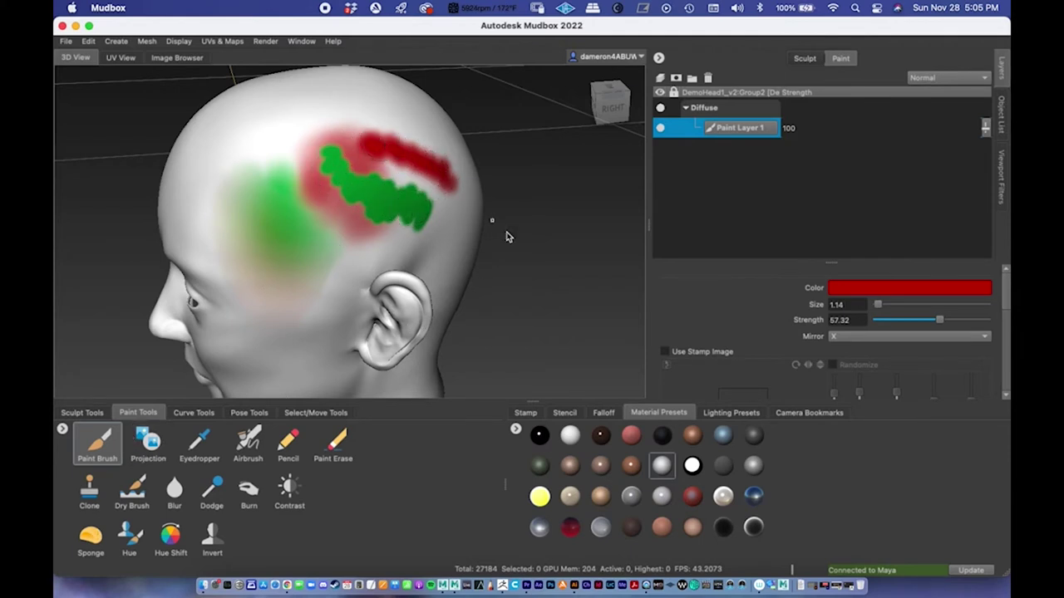
pyautogui.moveTo(440, 237)
pyautogui.keyDown('alt'); pyautogui.mouseDown(button='right')
pyautogui.moveTo(502, 225)
pyautogui.moveTo(564, 241)
pyautogui.mouseUp(button='right'); pyautogui.keyUp('alt')
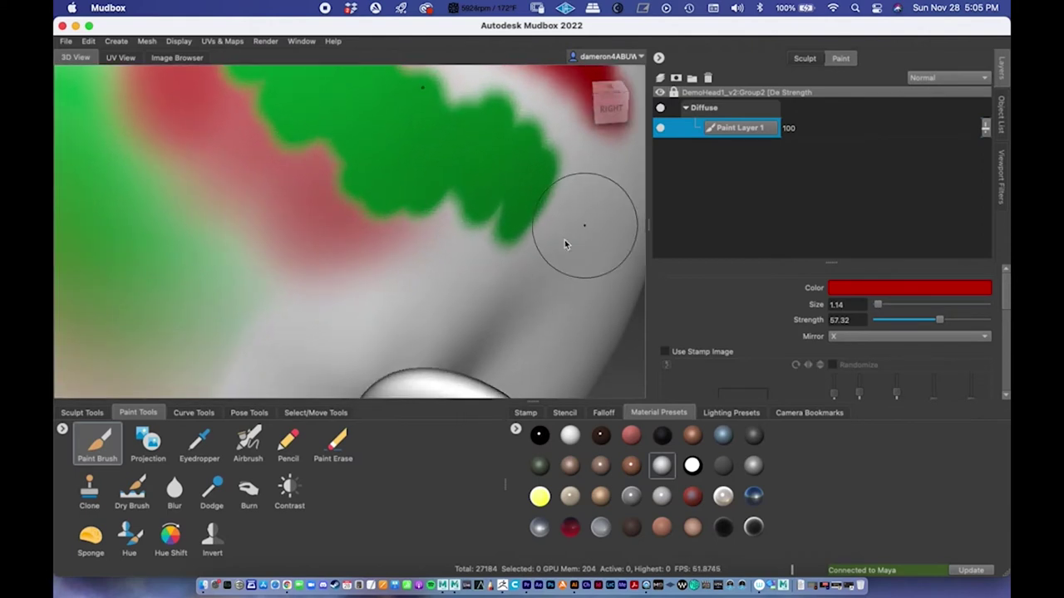
pyautogui.scroll(-6, 432, 232)
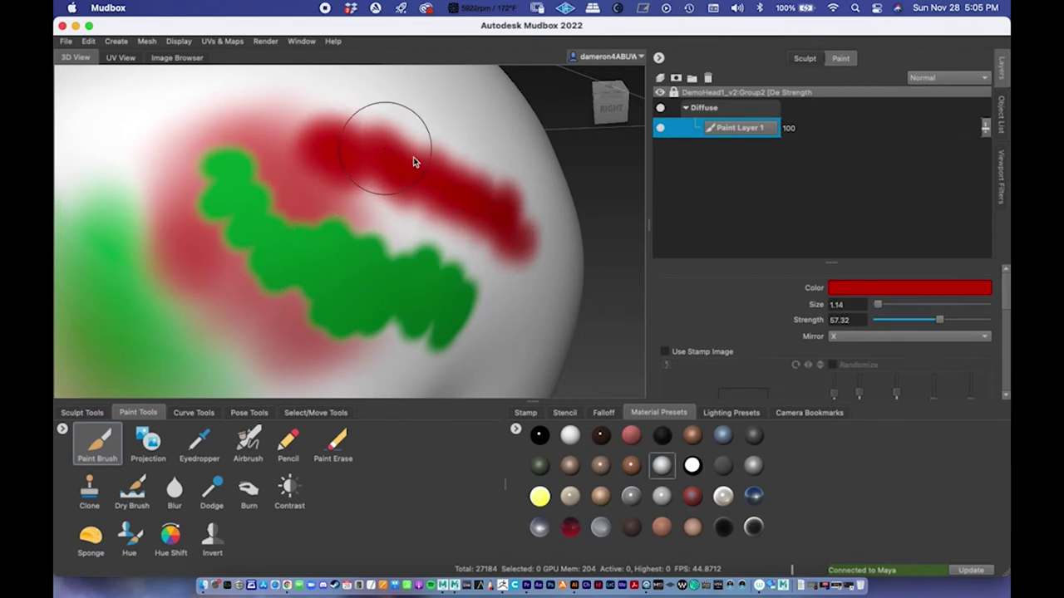
# Erase parts of the green zigzag and red paint using Paint Erase with X mirroring, and blur the remaining green.
pyautogui.click(335, 445)
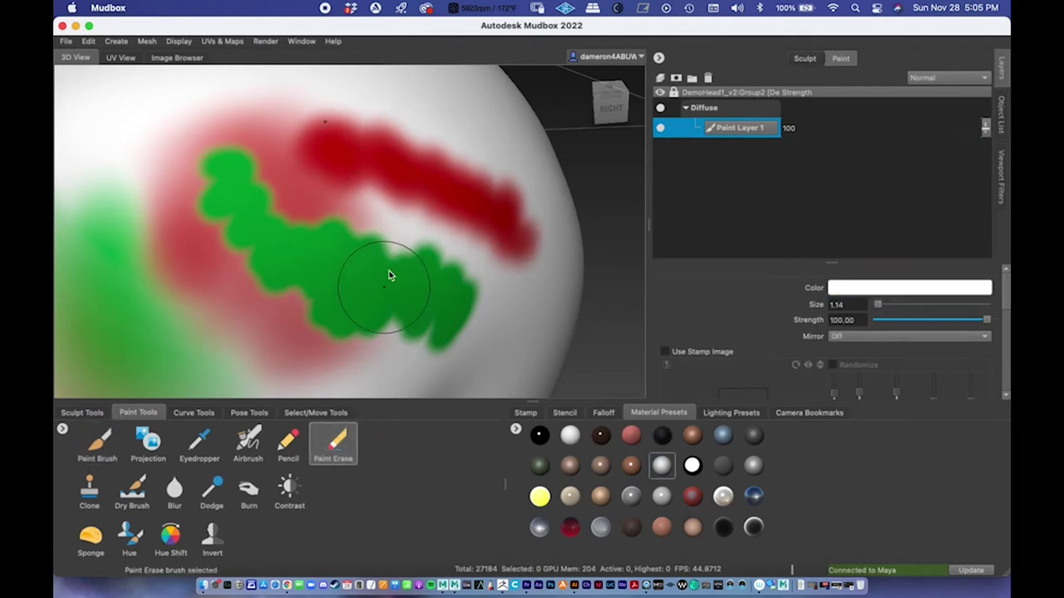
pyautogui.moveTo(389, 276)
pyautogui.mouseDown()
pyautogui.moveTo(380, 287)
pyautogui.moveTo(391, 162)
pyautogui.mouseUp()
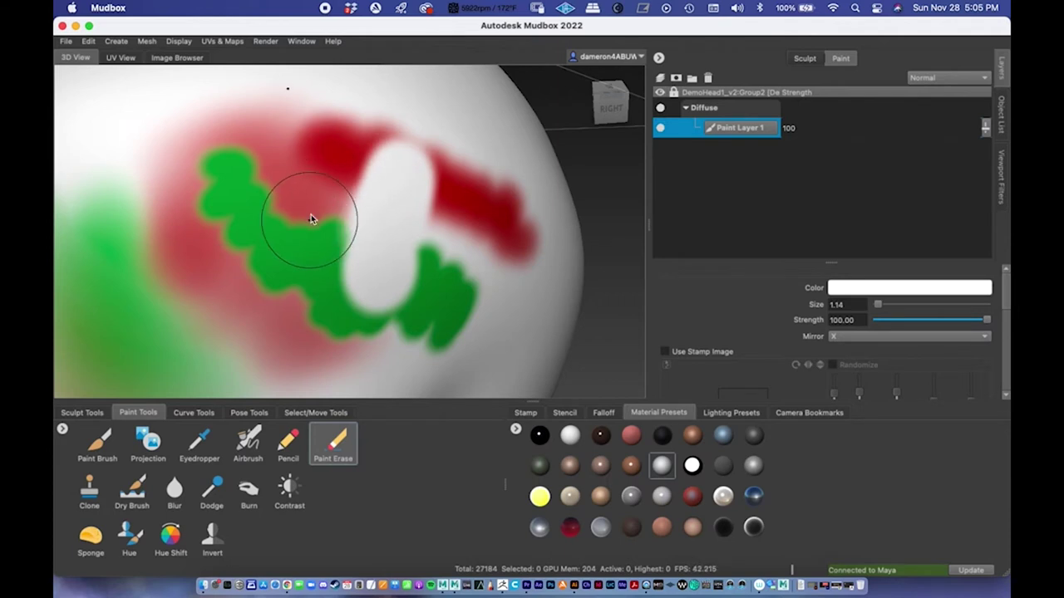
pyautogui.moveTo(311, 218)
pyautogui.mouseDown()
pyautogui.moveTo(274, 166)
pyautogui.moveTo(311, 279)
pyautogui.moveTo(321, 261)
pyautogui.moveTo(206, 190)
pyautogui.moveTo(324, 172)
pyautogui.moveTo(337, 255)
pyautogui.moveTo(293, 266)
pyautogui.mouseUp()
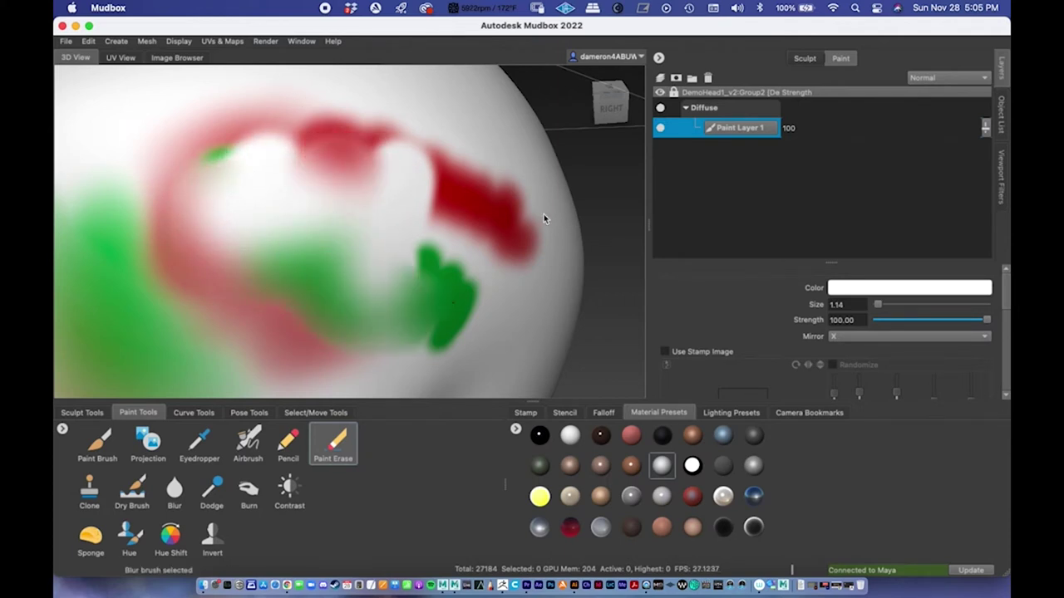
# Darken the remaining green and red paint above the ear using the Burn tool with X mirroring.
pyautogui.keyDown('alt'); pyautogui.moveTo(356, 298); pyautogui.dragTo(344, 180, button='right'); pyautogui.keyUp('alt')
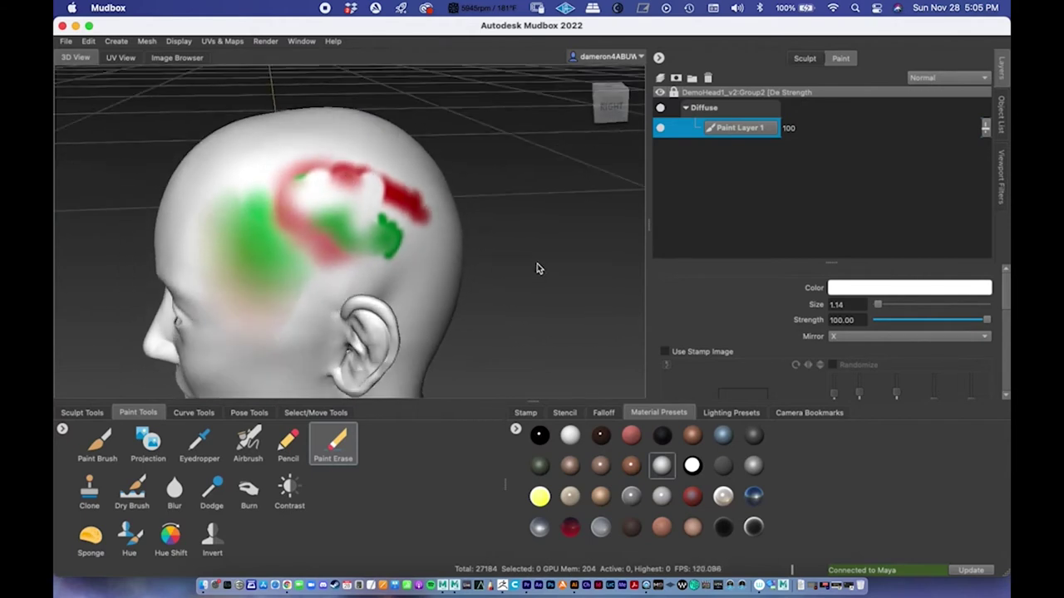
pyautogui.keyDown('alt'); pyautogui.moveTo(536, 269); pyautogui.dragTo(496, 327); pyautogui.keyUp('alt')
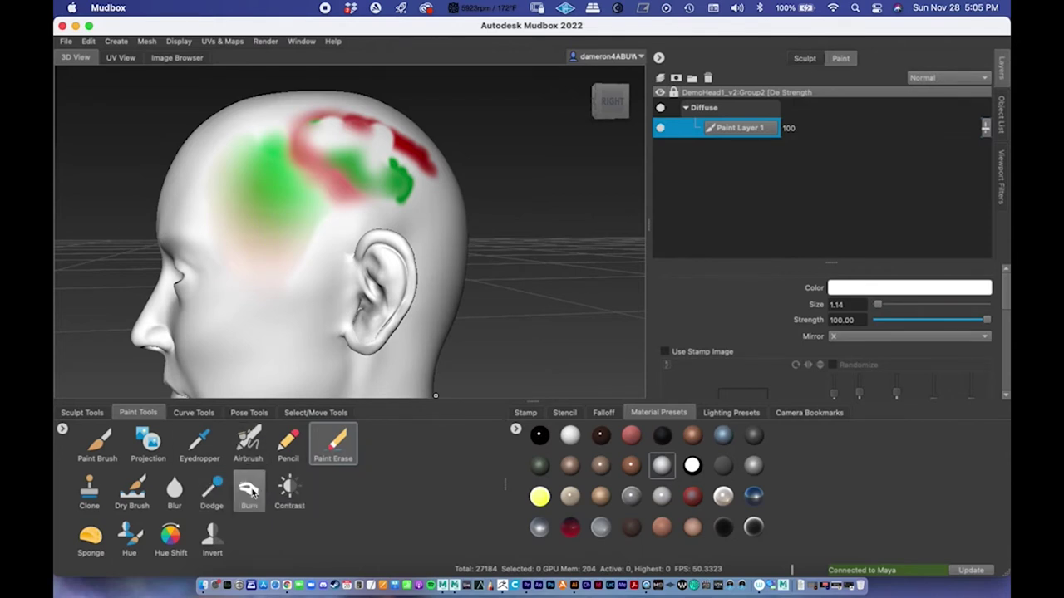
pyautogui.click(249, 492)
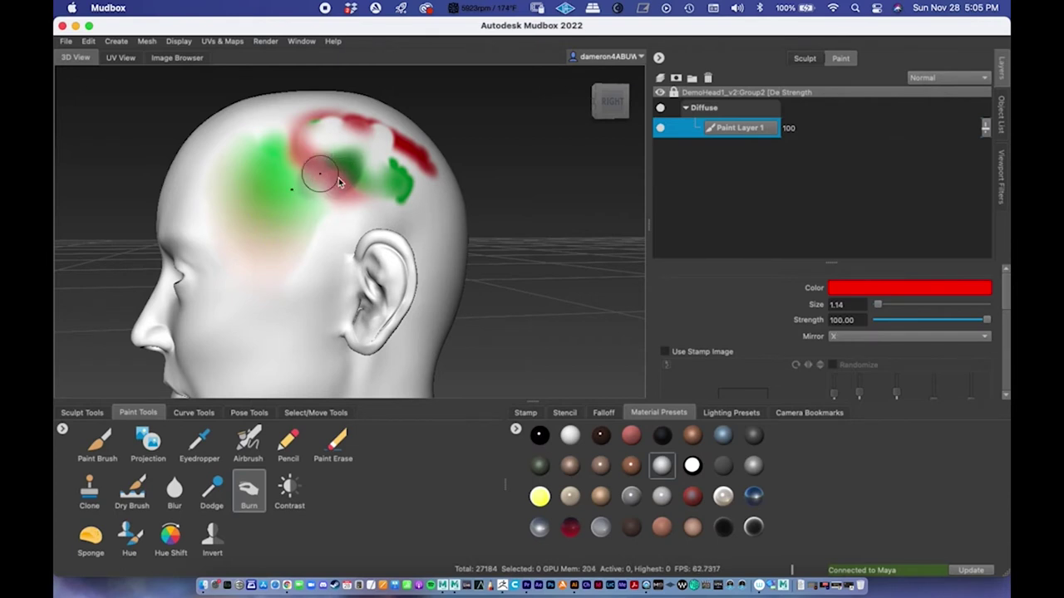
# Lighten the green and red paint above the ear using the Dodge tool, reducing its strength to 29.50 with X mirroring.
pyautogui.moveTo(477, 198)
pyautogui.keyDown('alt'); pyautogui.mouseDown()
pyautogui.moveTo(504, 207)
pyautogui.moveTo(394, 244)
pyautogui.moveTo(449, 257)
pyautogui.mouseUp(); pyautogui.keyUp('alt')
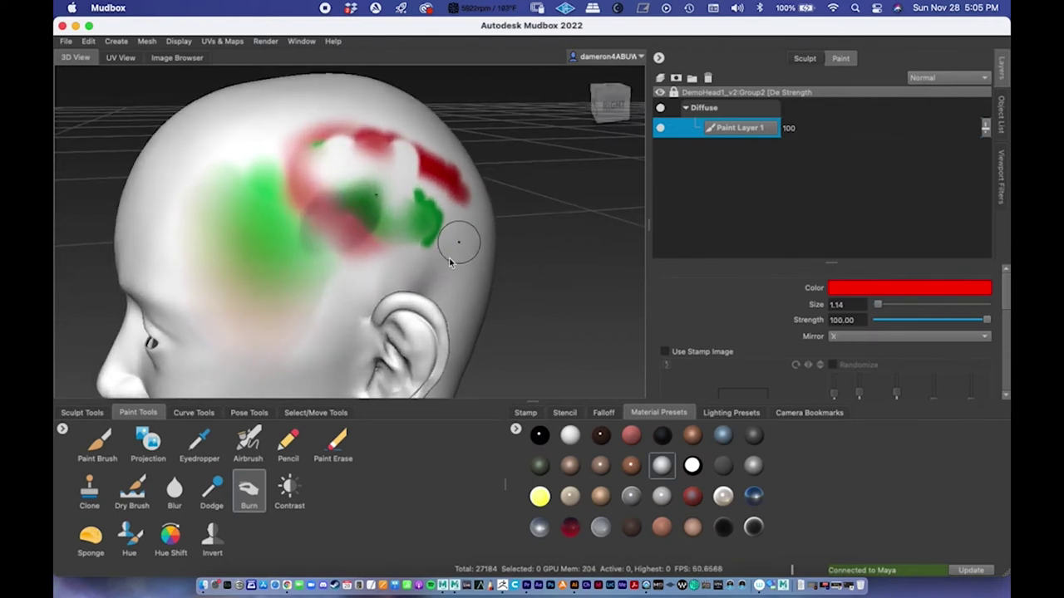
pyautogui.click(212, 491)
pyautogui.moveTo(329, 230)
pyautogui.mouseDown()
pyautogui.moveTo(341, 227)
pyautogui.moveTo(309, 248)
pyautogui.mouseUp()
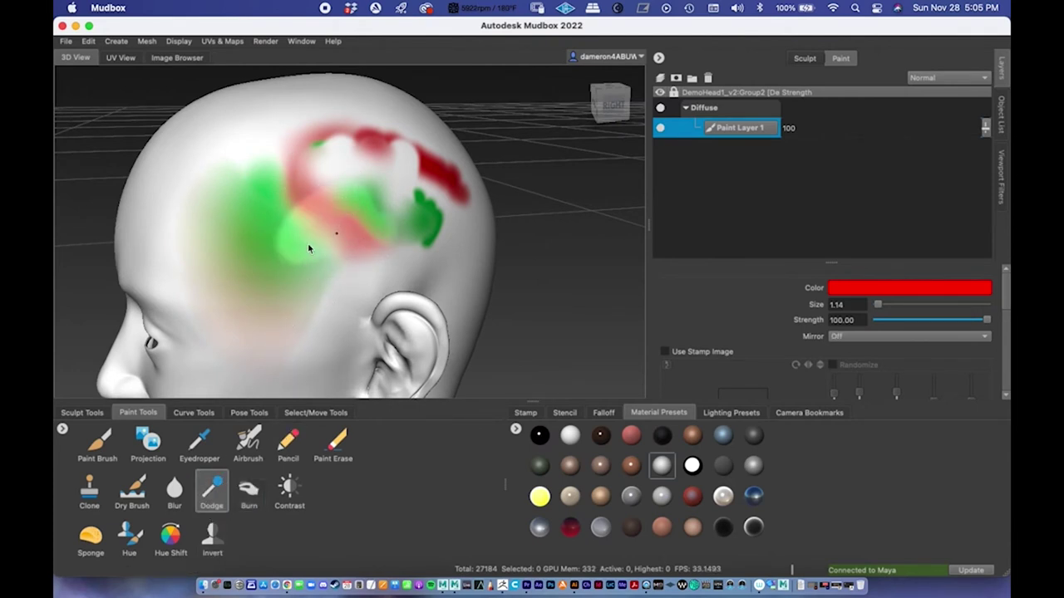
pyautogui.click(214, 492)
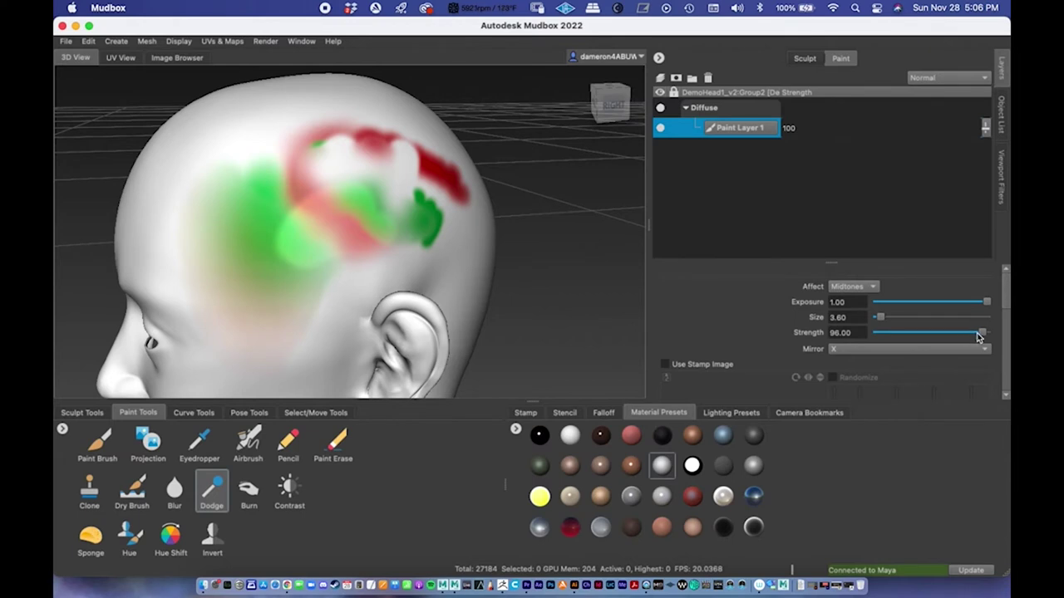
pyautogui.moveTo(256, 266)
pyautogui.mouseDown()
pyautogui.moveTo(290, 235)
pyautogui.moveTo(294, 183)
pyautogui.moveTo(271, 240)
pyautogui.moveTo(308, 273)
pyautogui.mouseUp()
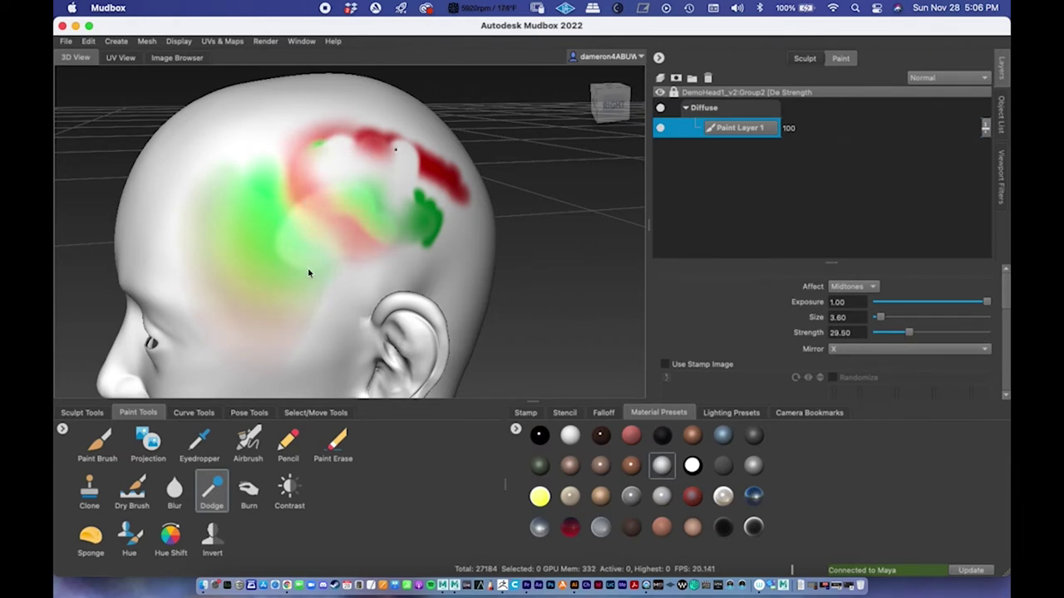
# Choose the Projection paint tool and look through its brush settings.
pyautogui.keyDown('alt'); pyautogui.moveTo(512, 307); pyautogui.dragTo(467, 236, button='right'); pyautogui.keyUp('alt')
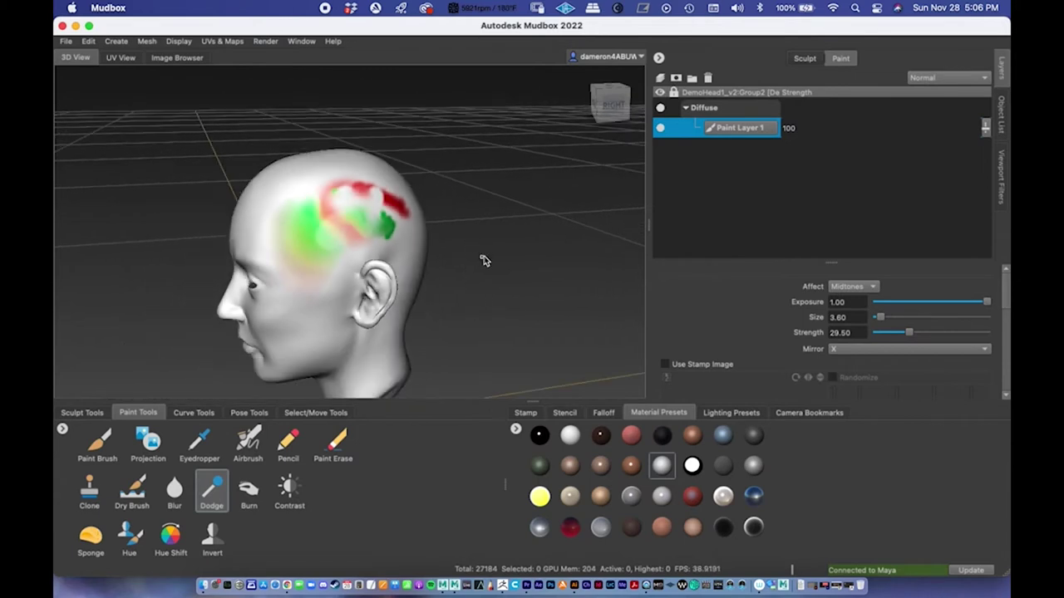
pyautogui.keyDown('alt'); pyautogui.moveTo(482, 254); pyautogui.dragTo(505, 250); pyautogui.keyUp('alt')
pyautogui.scroll(5, 495, 253)
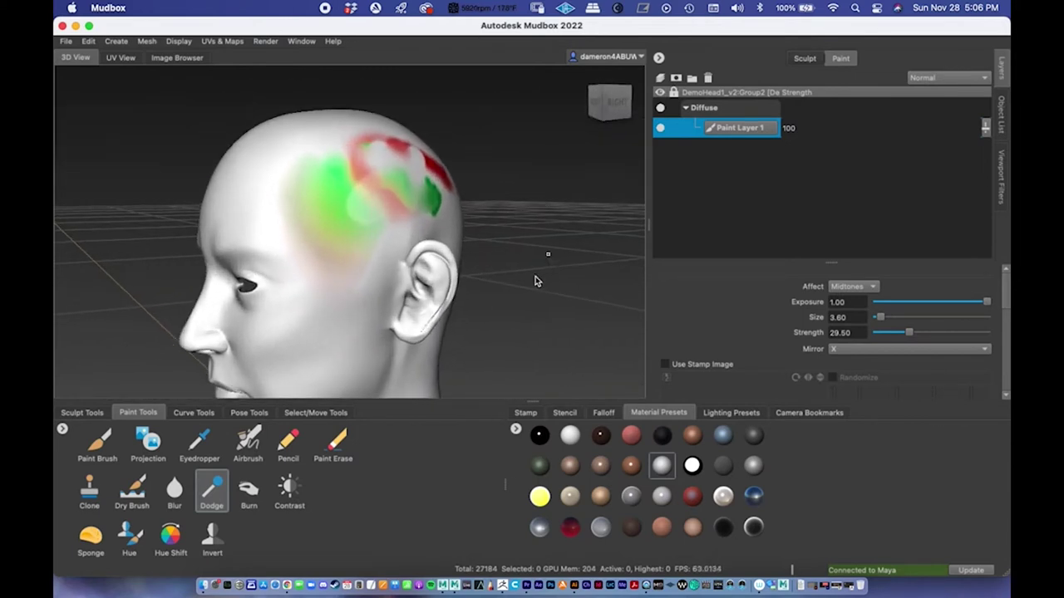
pyautogui.click(150, 447)
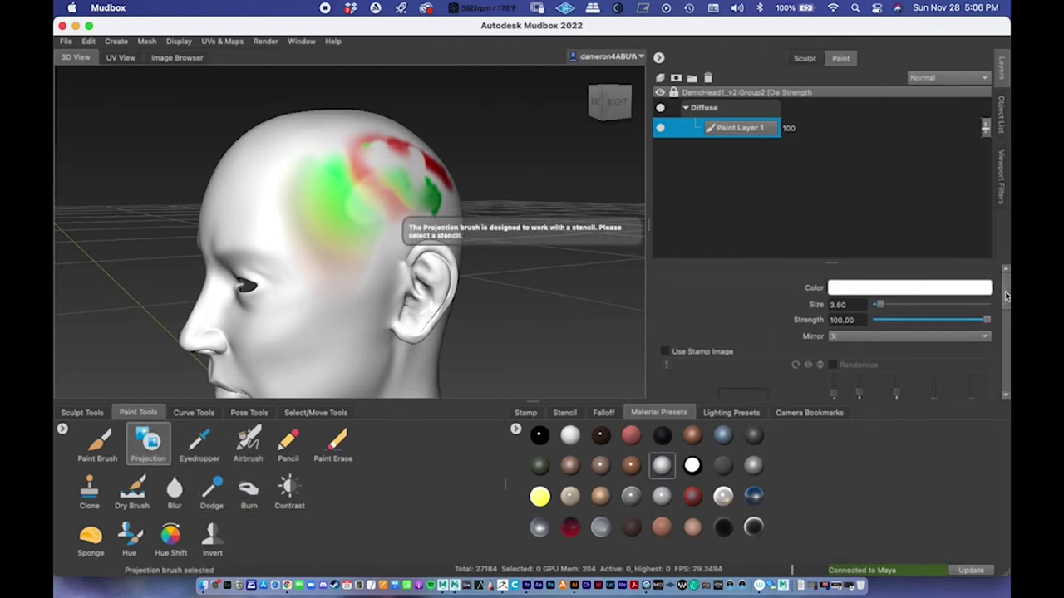
pyautogui.scroll(-5, 985, 312)
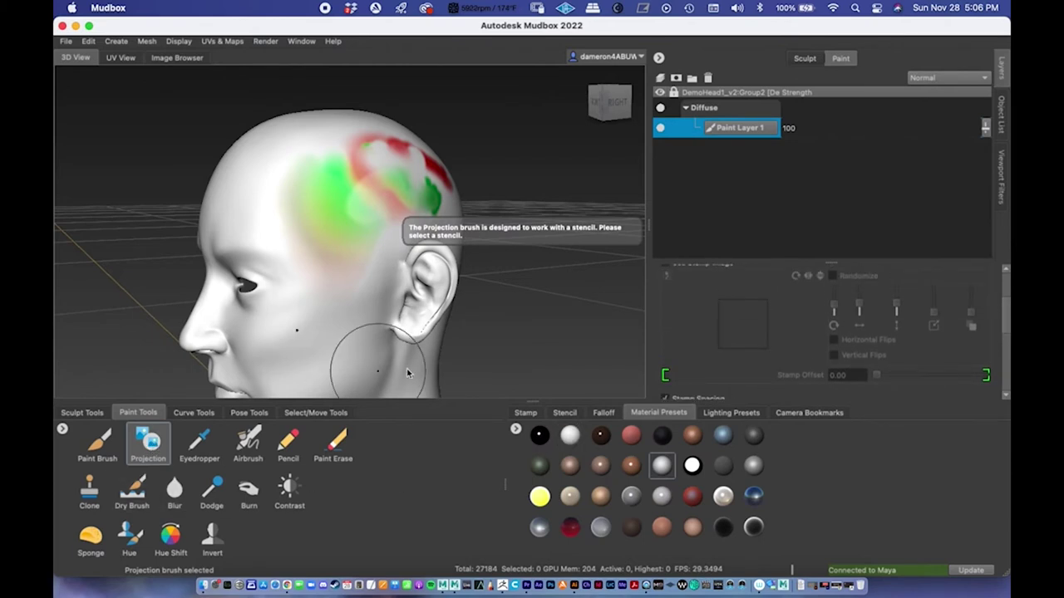
# Add front1.jpg from the sourceimages folder as a new stencil and activate it over the model.
pyautogui.click(565, 412)
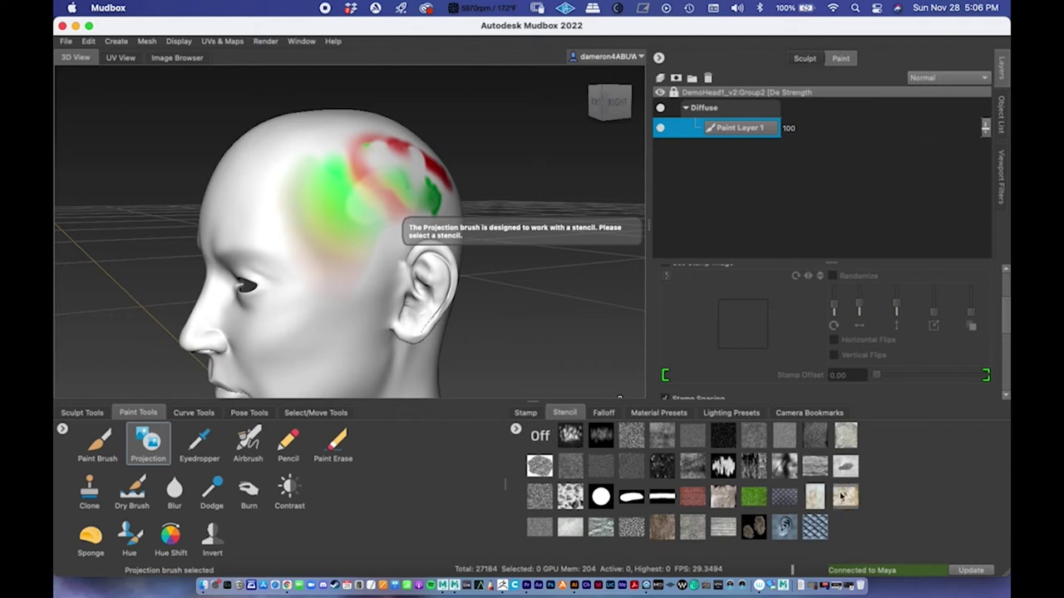
pyautogui.click(516, 431)
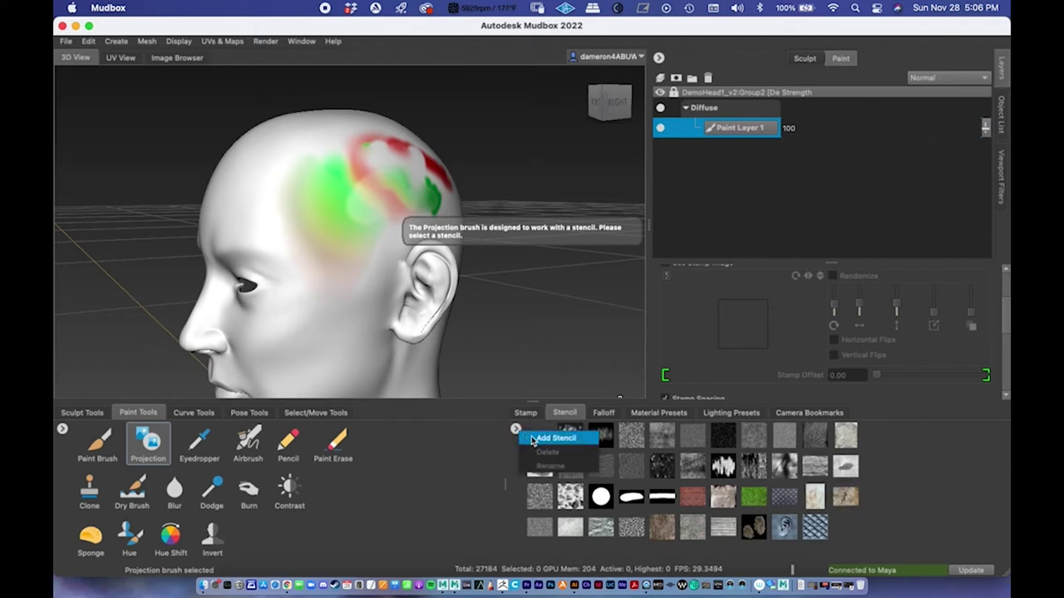
pyautogui.click(534, 440)
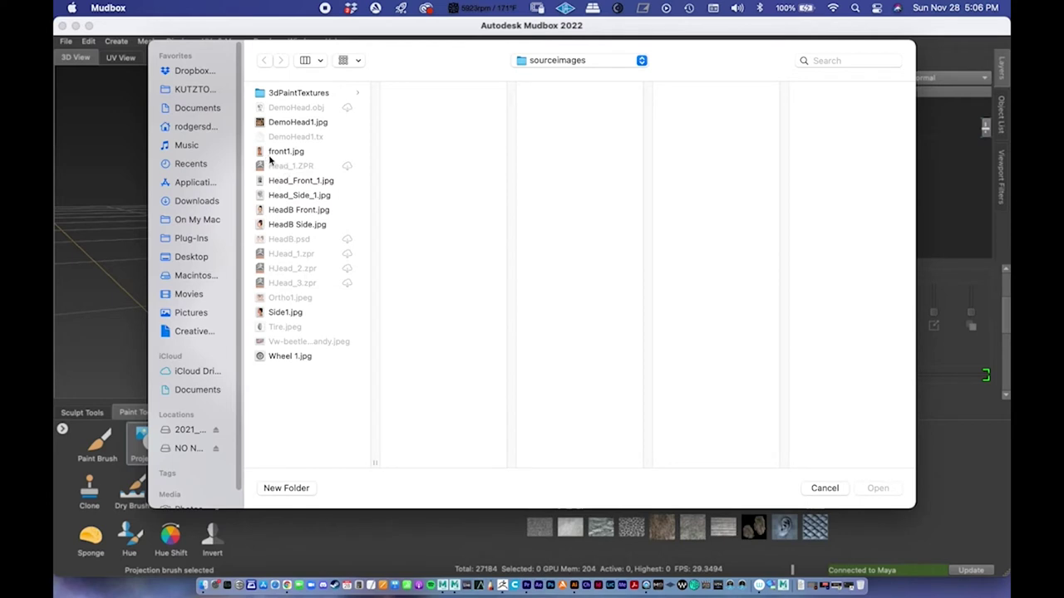
pyautogui.click(283, 151)
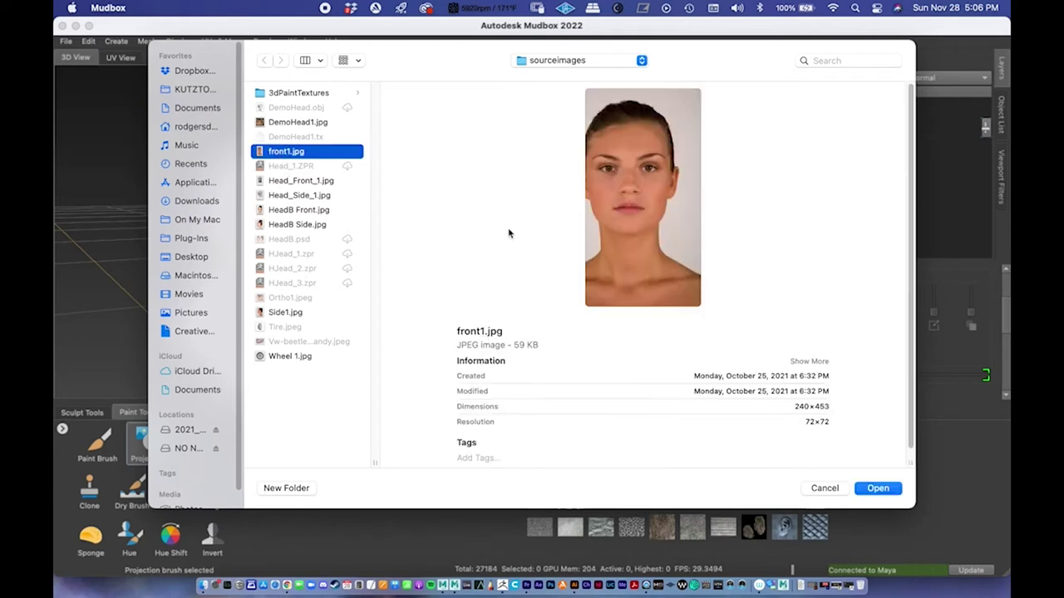
pyautogui.click(877, 489)
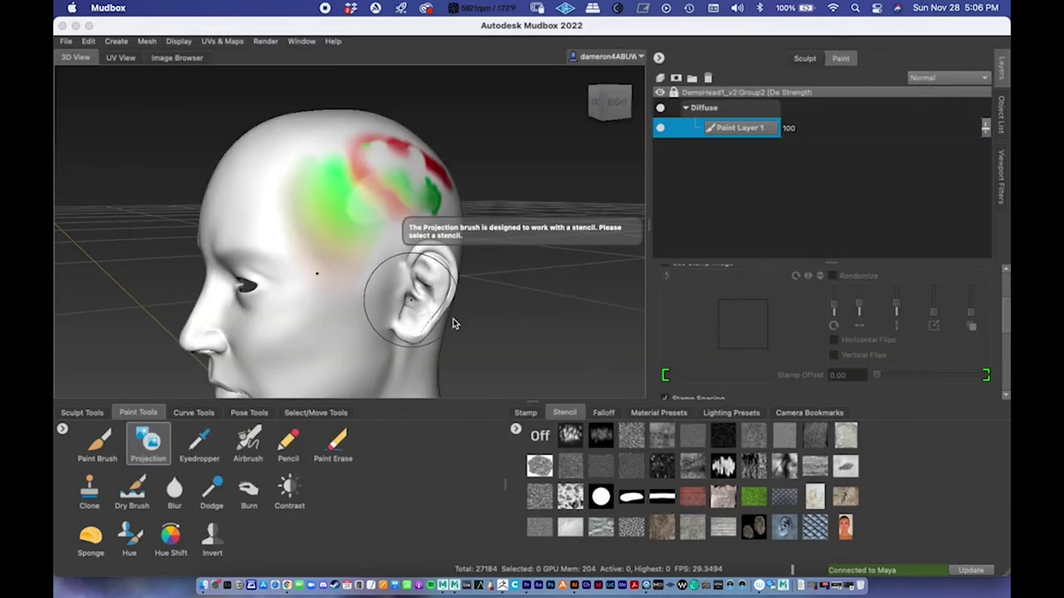
pyautogui.click(846, 529)
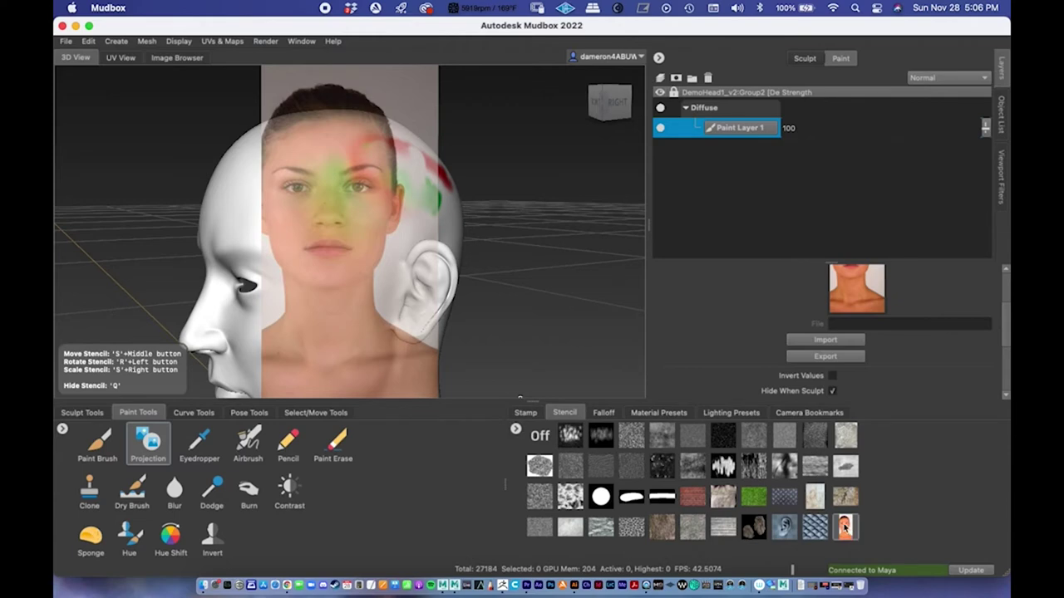
# Try projecting the front1.jpg face through the stencil onto the side of the head, and hide the stencil.
pyautogui.keyDown('alt'); pyautogui.moveTo(485, 301); pyautogui.dragTo(502, 257); pyautogui.keyUp('alt')
pyautogui.click(156, 438)
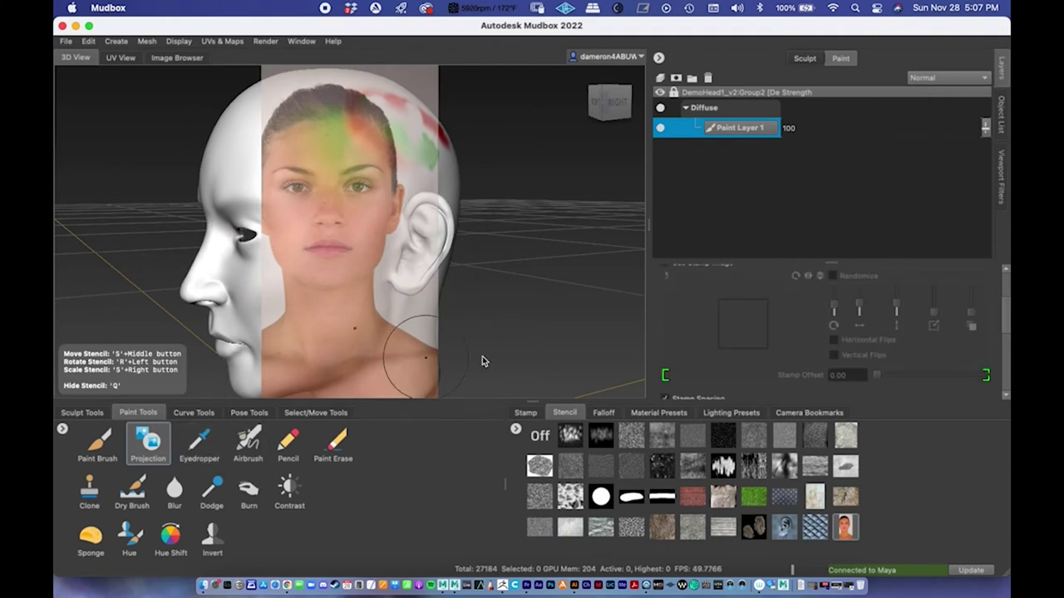
pyautogui.moveTo(1004, 322); pyautogui.dragTo(1003, 264)
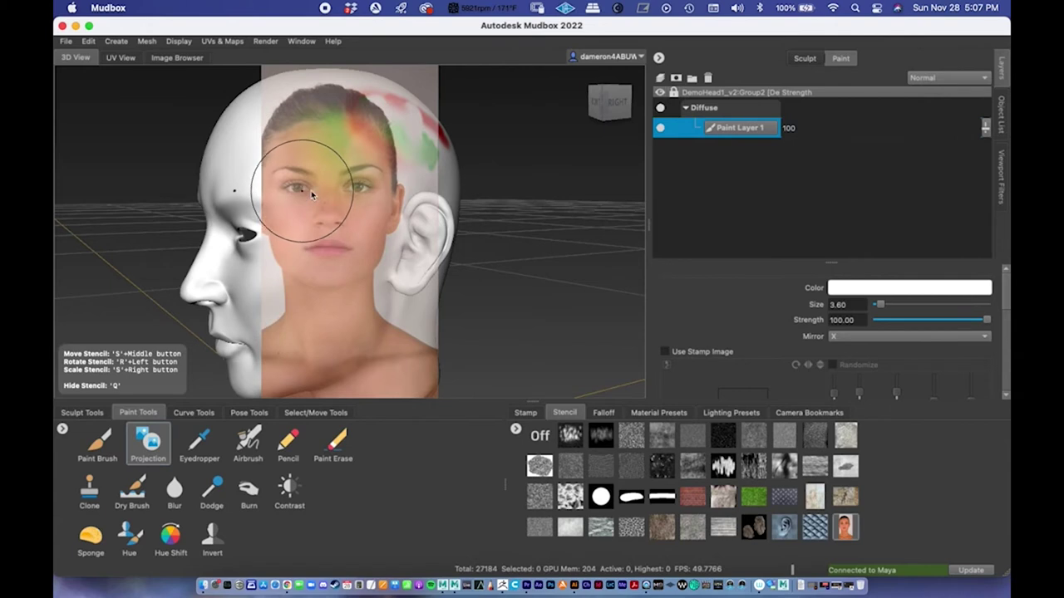
pyautogui.press('q')
pyautogui.moveTo(297, 201)
pyautogui.mouseDown()
pyautogui.moveTo(285, 192)
pyautogui.moveTo(365, 224)
pyautogui.moveTo(352, 263)
pyautogui.moveTo(286, 286)
pyautogui.moveTo(308, 259)
pyautogui.moveTo(373, 249)
pyautogui.moveTo(408, 274)
pyautogui.mouseUp()
pyautogui.press('q')
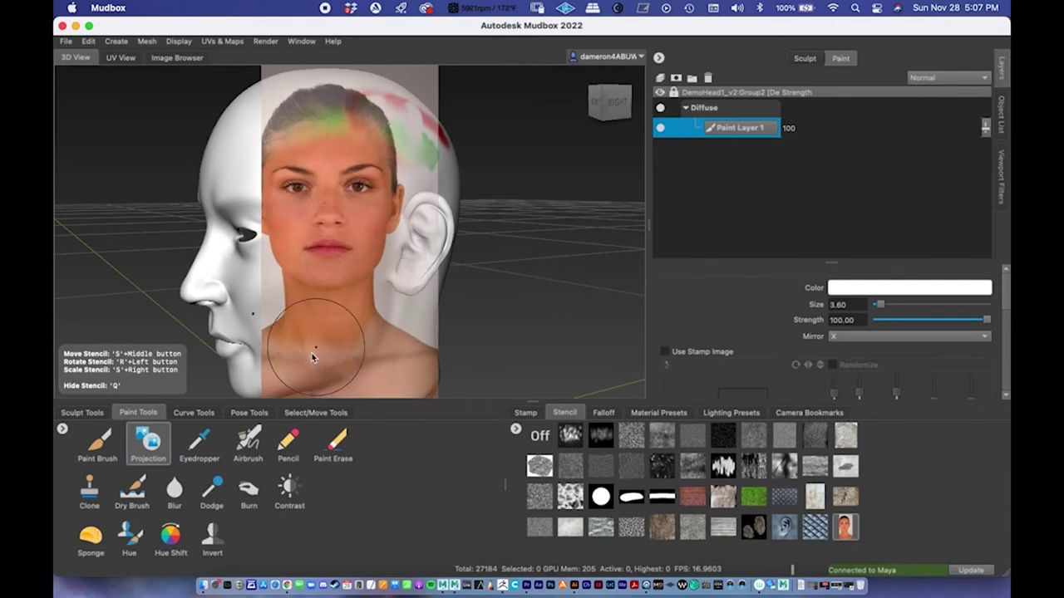
pyautogui.press('q')
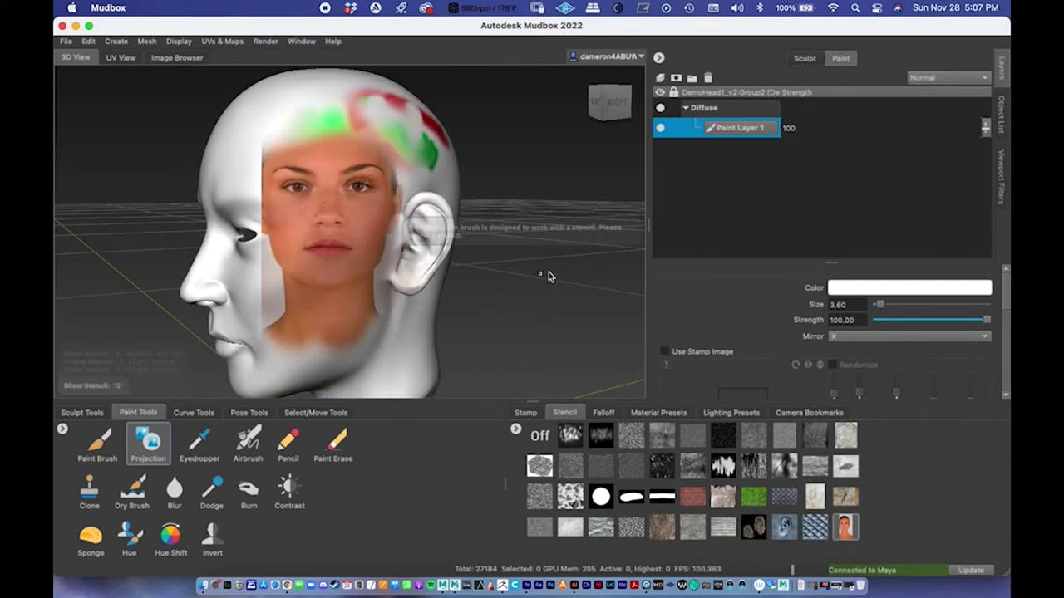
# Inspect the projected face on the side of the head from several angles, and undo the projection.
pyautogui.moveTo(549, 273)
pyautogui.keyDown('alt'); pyautogui.mouseDown()
pyautogui.moveTo(516, 295)
pyautogui.moveTo(513, 275)
pyautogui.moveTo(558, 287)
pyautogui.moveTo(588, 281)
pyautogui.mouseUp(); pyautogui.keyUp('alt')
pyautogui.moveTo(526, 300)
pyautogui.keyDown('alt'); pyautogui.mouseDown(button='right')
pyautogui.moveTo(468, 291)
pyautogui.moveTo(797, 337)
pyautogui.mouseUp(button='right'); pyautogui.keyUp('alt')
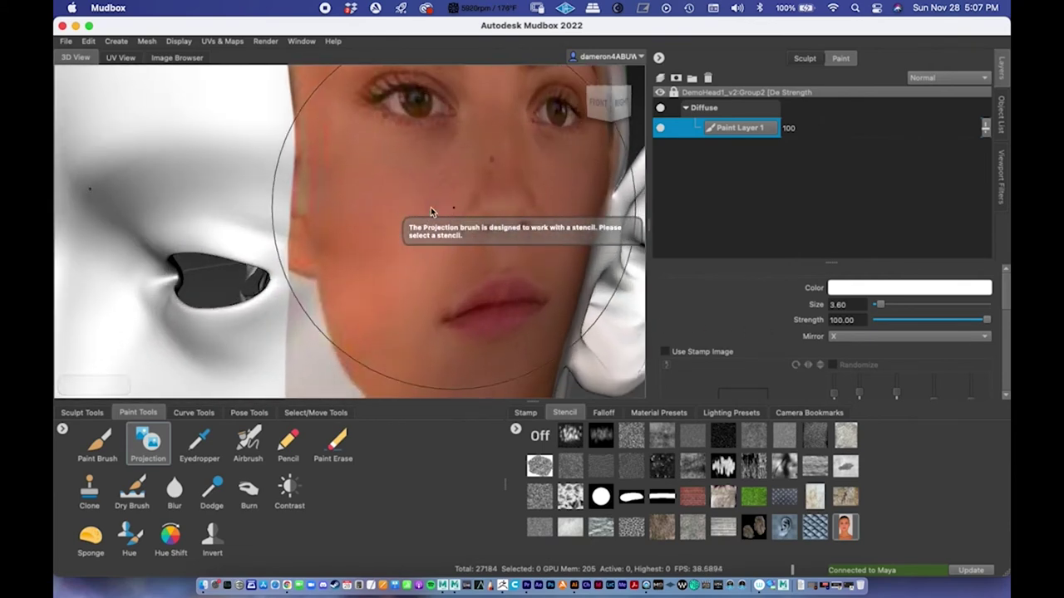
pyautogui.moveTo(430, 208)
pyautogui.keyDown('alt'); pyautogui.mouseDown(button='right')
pyautogui.moveTo(354, 212)
pyautogui.moveTo(371, 212)
pyautogui.mouseUp(button='right'); pyautogui.keyUp('alt')
pyautogui.moveTo(425, 217)
pyautogui.keyDown('alt'); pyautogui.mouseDown()
pyautogui.moveTo(368, 219)
pyautogui.moveTo(499, 304)
pyautogui.moveTo(290, 237)
pyautogui.mouseUp(); pyautogui.keyUp('alt')
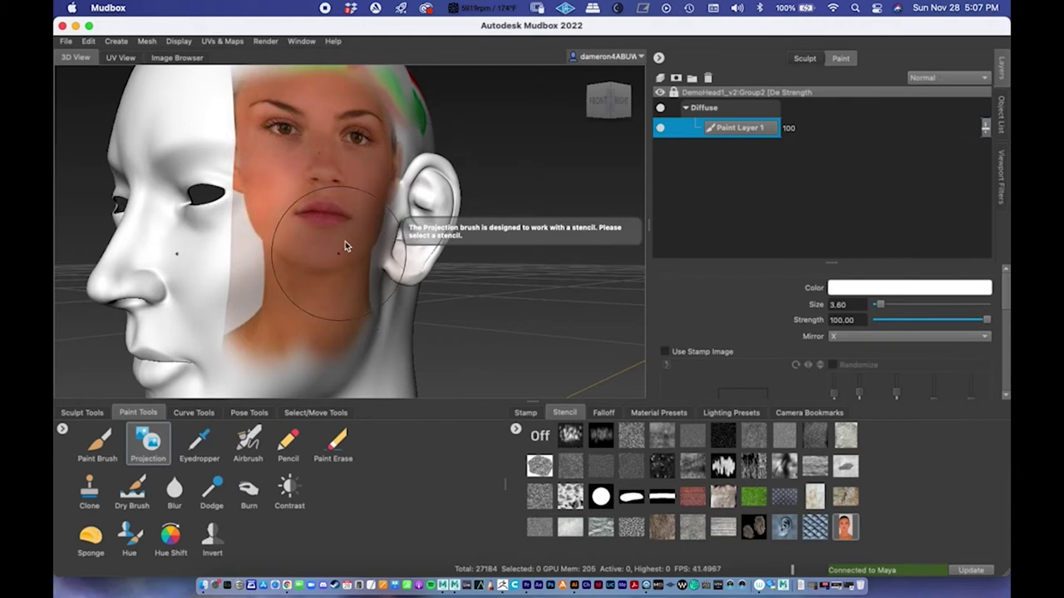
pyautogui.press('super+z')
# Align the camera to the Front view so the head faces straight ahead, adjusting the vertical tilt slightly.
pyautogui.keyDown('alt'); pyautogui.moveTo(345, 243); pyautogui.dragTo(269, 219, button='right'); pyautogui.keyUp('alt')
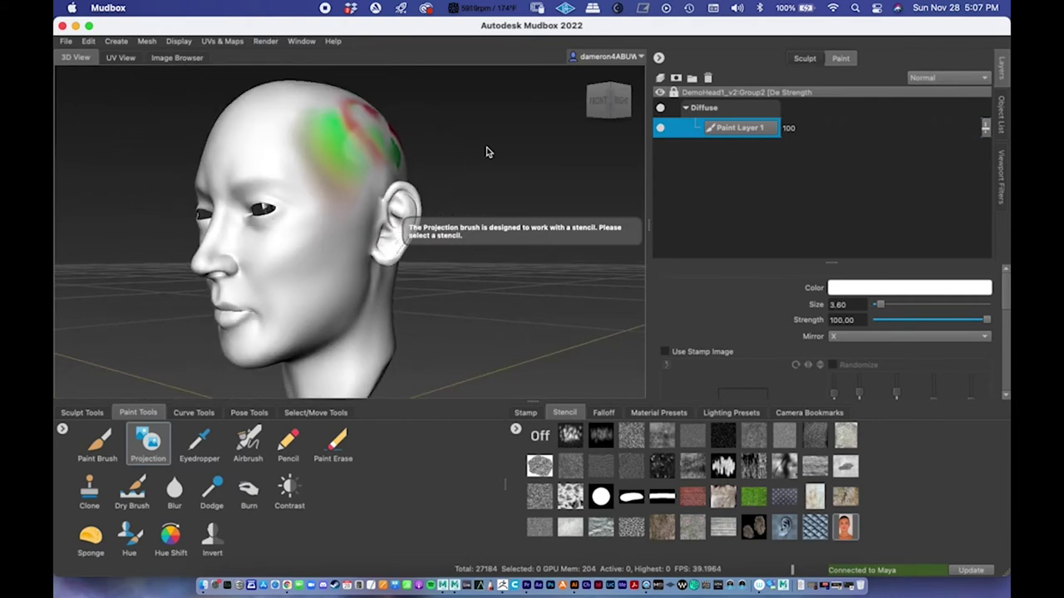
pyautogui.keyDown('alt'); pyautogui.moveTo(468, 167); pyautogui.dragTo(541, 137); pyautogui.keyUp('alt')
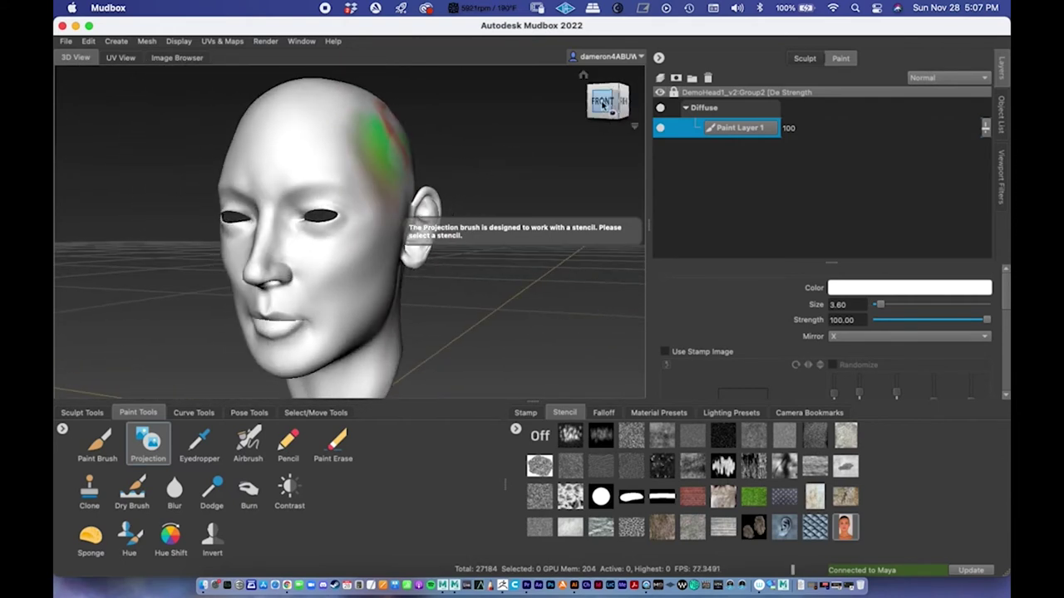
pyautogui.click(606, 103)
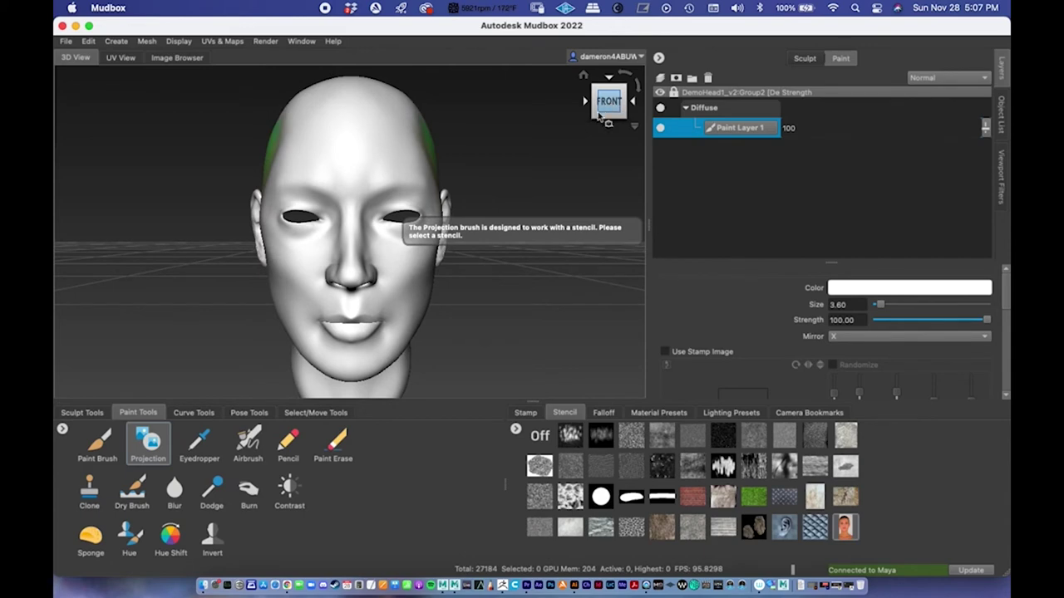
pyautogui.keyDown('alt'); pyautogui.moveTo(529, 161); pyautogui.dragTo(474, 182); pyautogui.keyUp('alt')
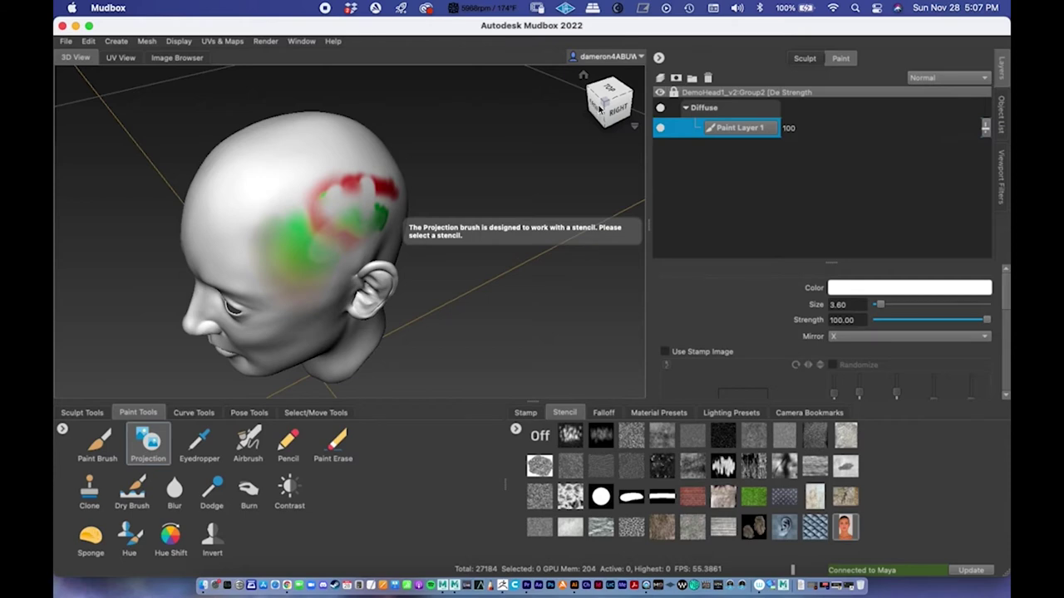
pyautogui.keyDown('alt'); pyautogui.moveTo(558, 149); pyautogui.dragTo(595, 117); pyautogui.keyUp('alt')
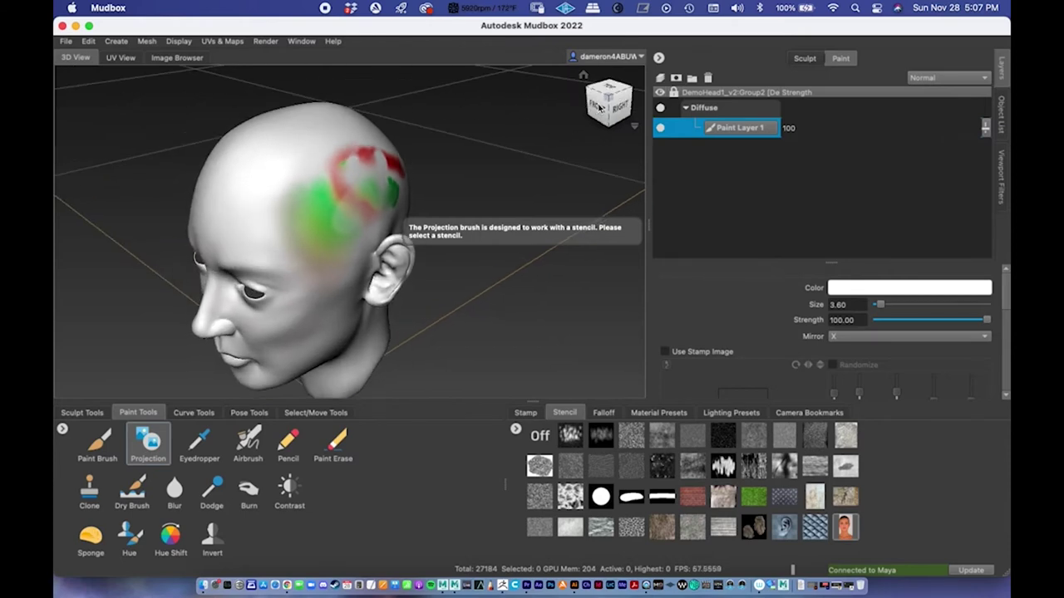
pyautogui.keyDown('alt'); pyautogui.moveTo(535, 165); pyautogui.dragTo(592, 124); pyautogui.keyUp('alt')
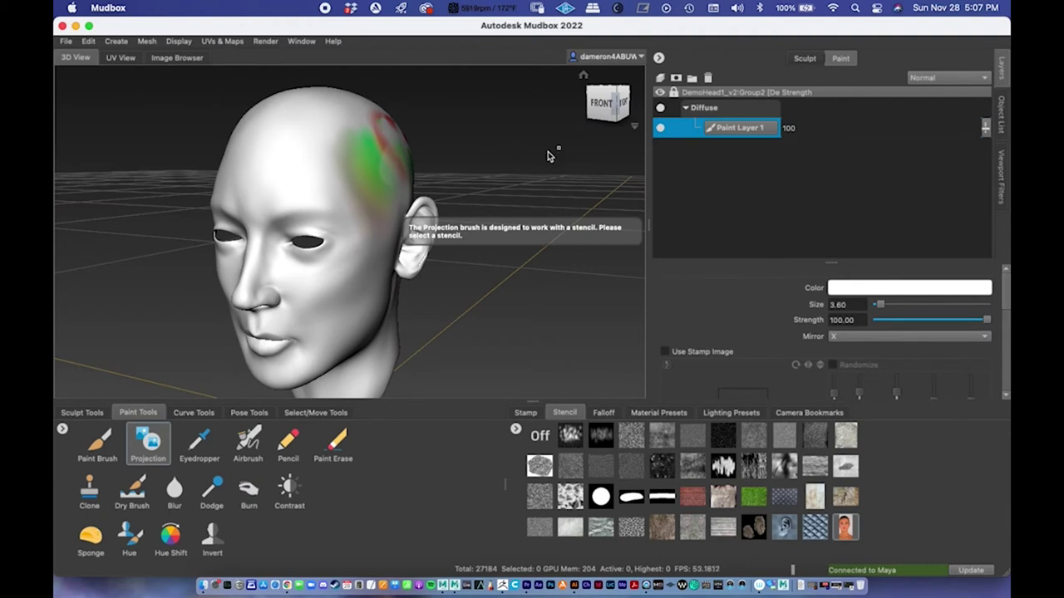
pyautogui.click(603, 103)
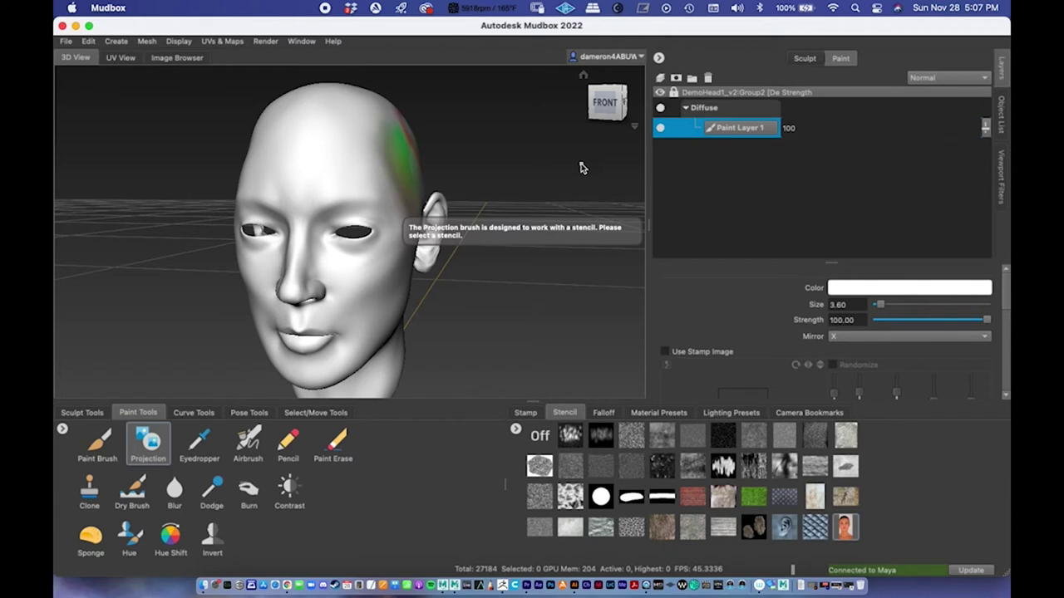
pyautogui.click(604, 105)
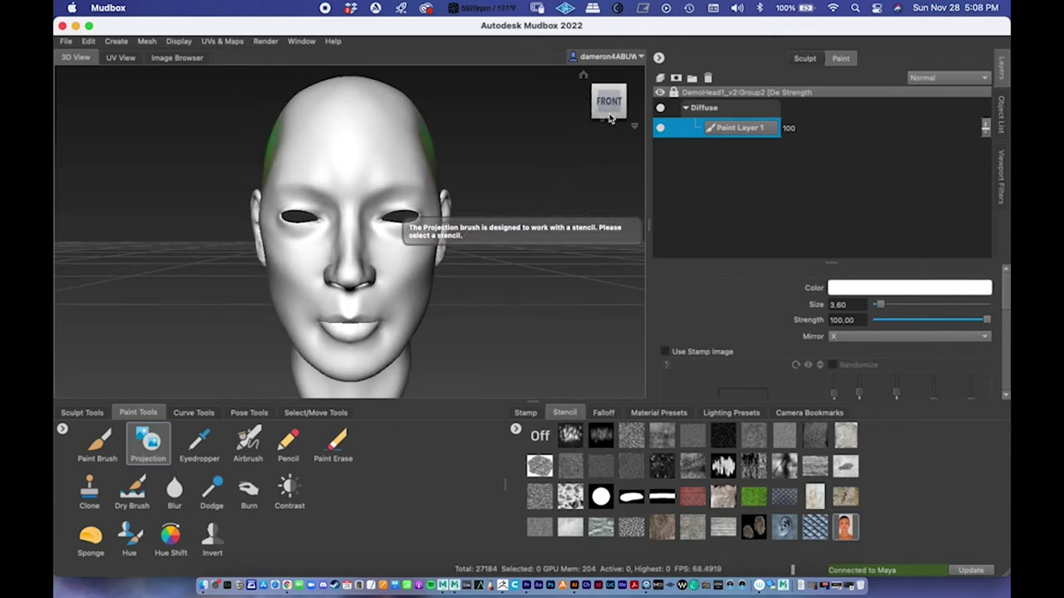
pyautogui.keyDown('alt'); pyautogui.moveTo(573, 173); pyautogui.dragTo(570, 166); pyautogui.keyUp('alt')
pyautogui.click(610, 105)
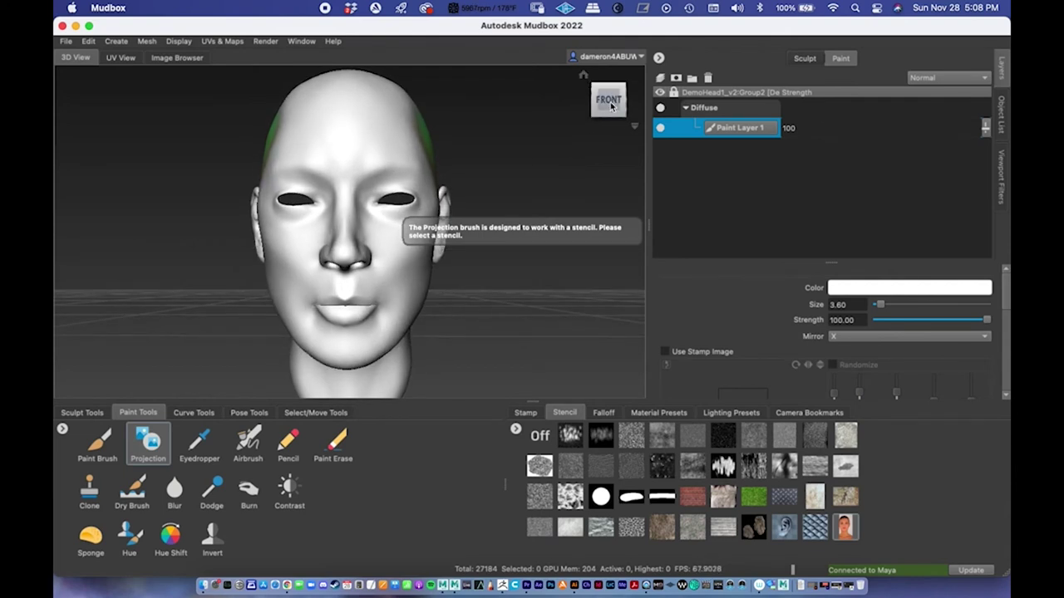
pyautogui.keyDown('alt'); pyautogui.moveTo(537, 171); pyautogui.dragTo(546, 165); pyautogui.keyUp('alt')
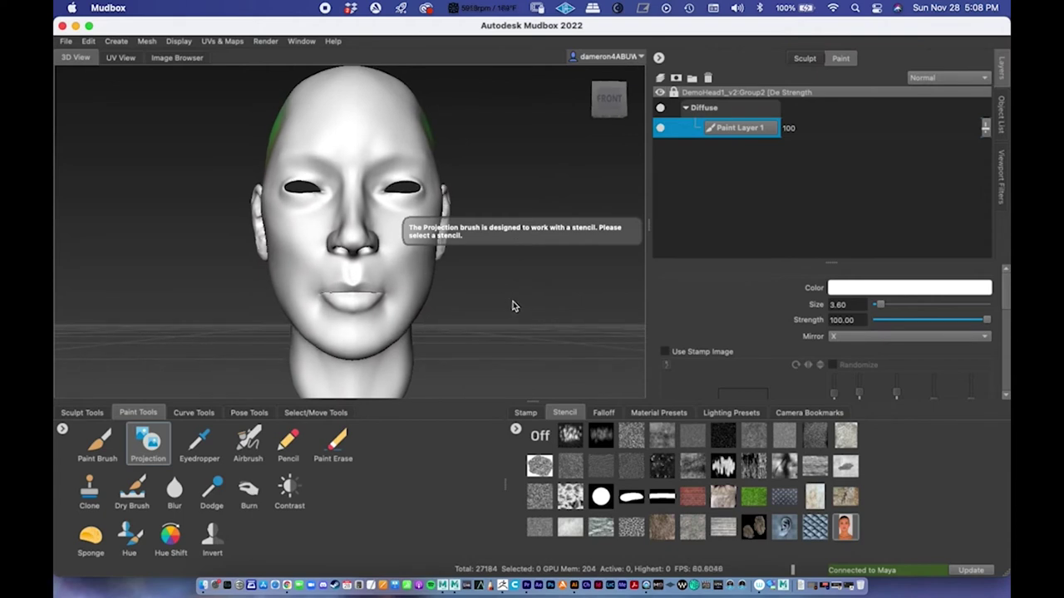
# Reselect the Projection tool and activate the front1.jpg stencil over the front of the head.
pyautogui.click(97, 443)
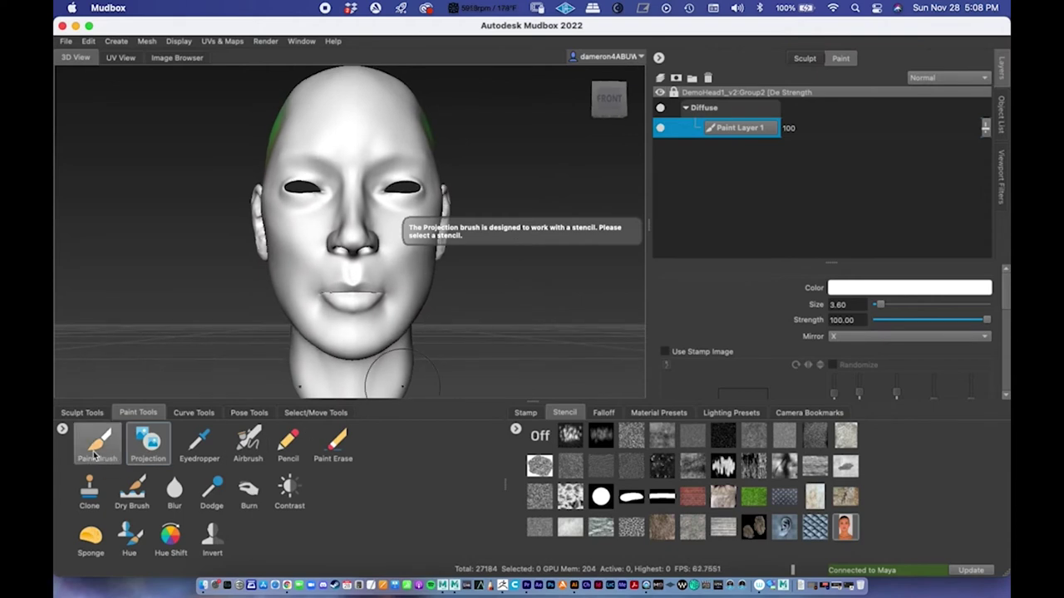
pyautogui.click(154, 448)
pyautogui.keyDown('alt'); pyautogui.moveTo(484, 295); pyautogui.dragTo(485, 300); pyautogui.keyUp('alt')
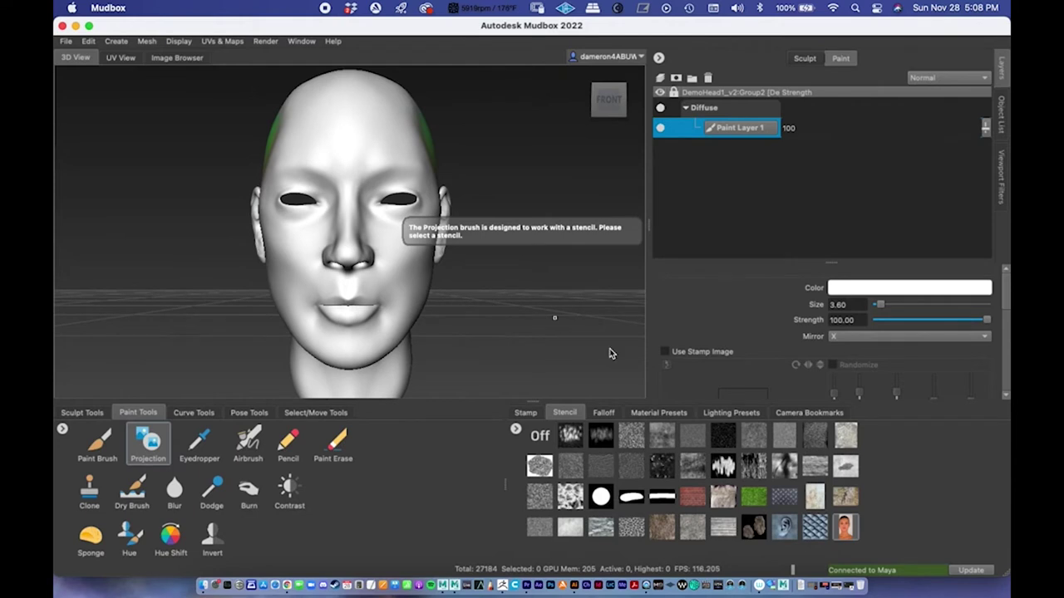
pyautogui.click(845, 527)
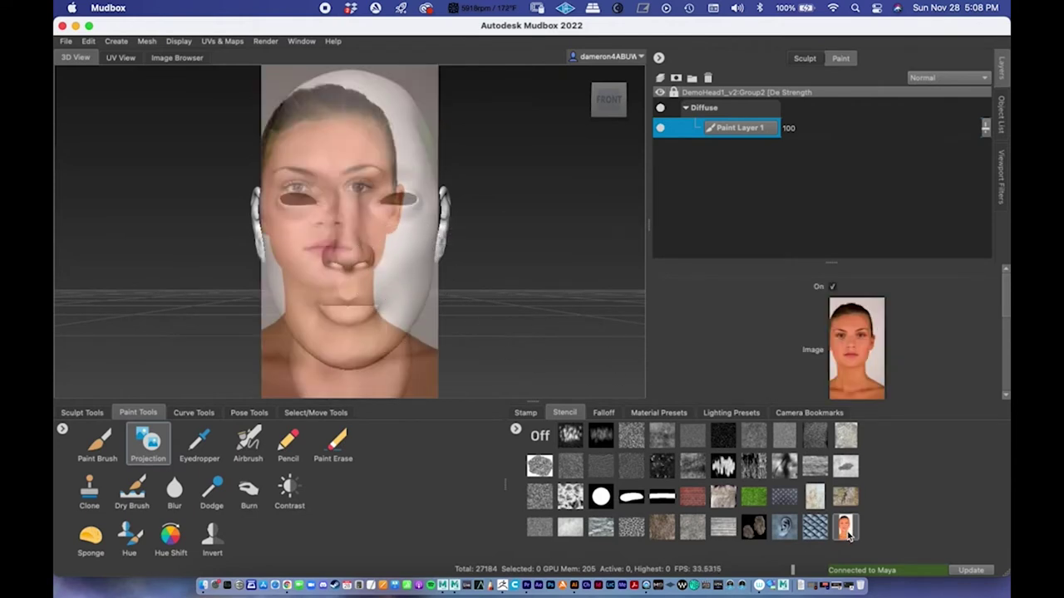
# Scale and move the front1.jpg stencil so the photo's eyes, nose and face outline line up with the head.
pyautogui.press('q')
pyautogui.press('q')
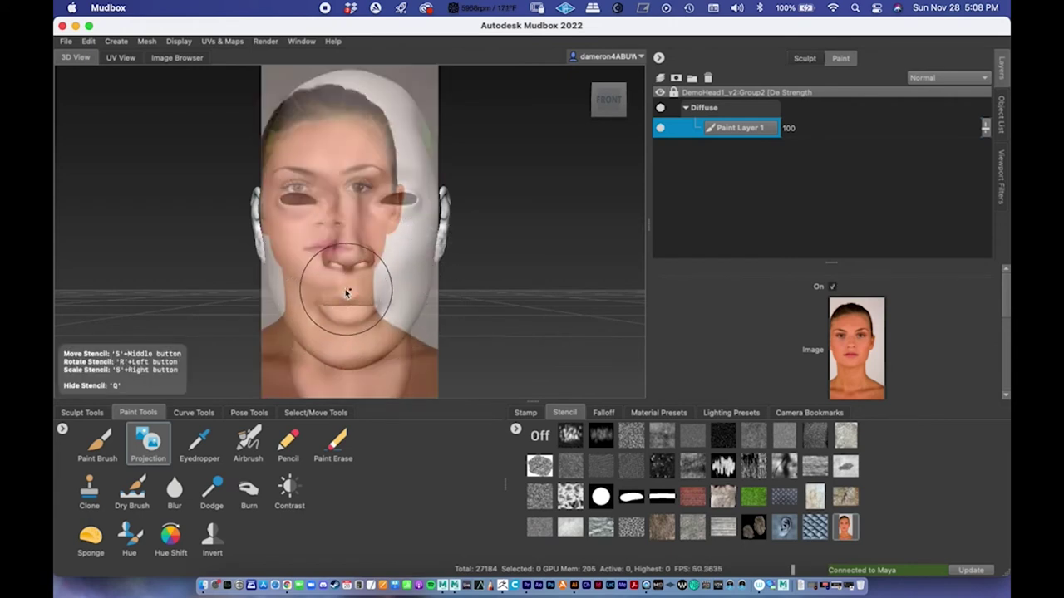
pyautogui.moveTo(354, 232)
pyautogui.mouseDown(button='middle')
pyautogui.moveTo(373, 234)
pyautogui.moveTo(389, 255)
pyautogui.moveTo(363, 244)
pyautogui.mouseUp(button='middle')
pyautogui.moveTo(363, 243); pyautogui.dragTo(372, 320, button='right')
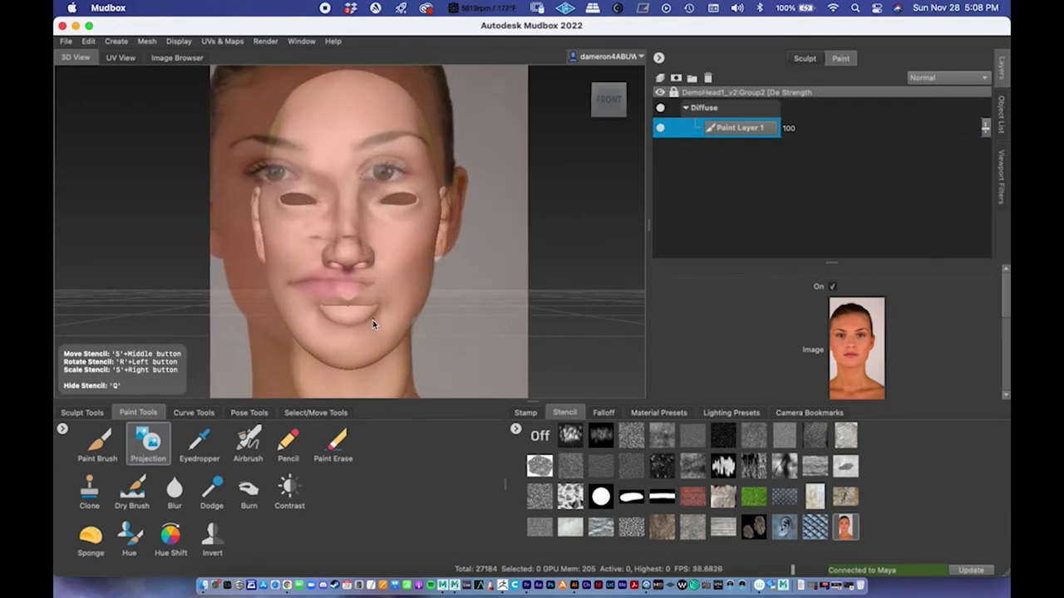
pyautogui.moveTo(403, 207); pyautogui.dragTo(429, 226, button='middle')
pyautogui.moveTo(394, 247); pyautogui.dragTo(383, 215, button='right')
pyautogui.moveTo(417, 226); pyautogui.dragTo(411, 215, button='middle')
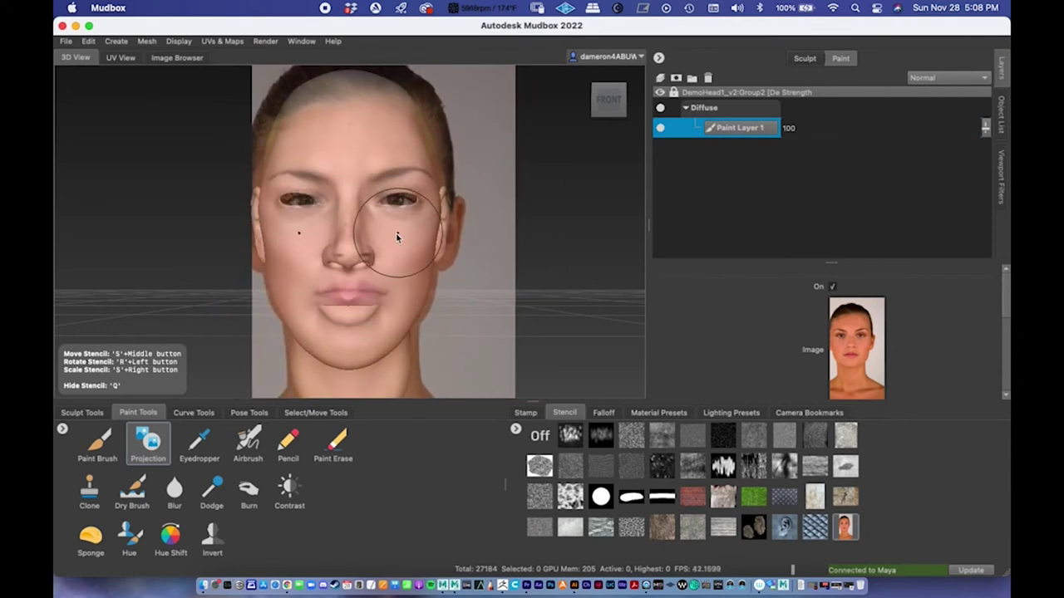
pyautogui.moveTo(396, 233)
pyautogui.mouseDown(button='right')
pyautogui.moveTo(393, 221)
pyautogui.moveTo(416, 208)
pyautogui.moveTo(409, 219)
pyautogui.mouseUp(button='right')
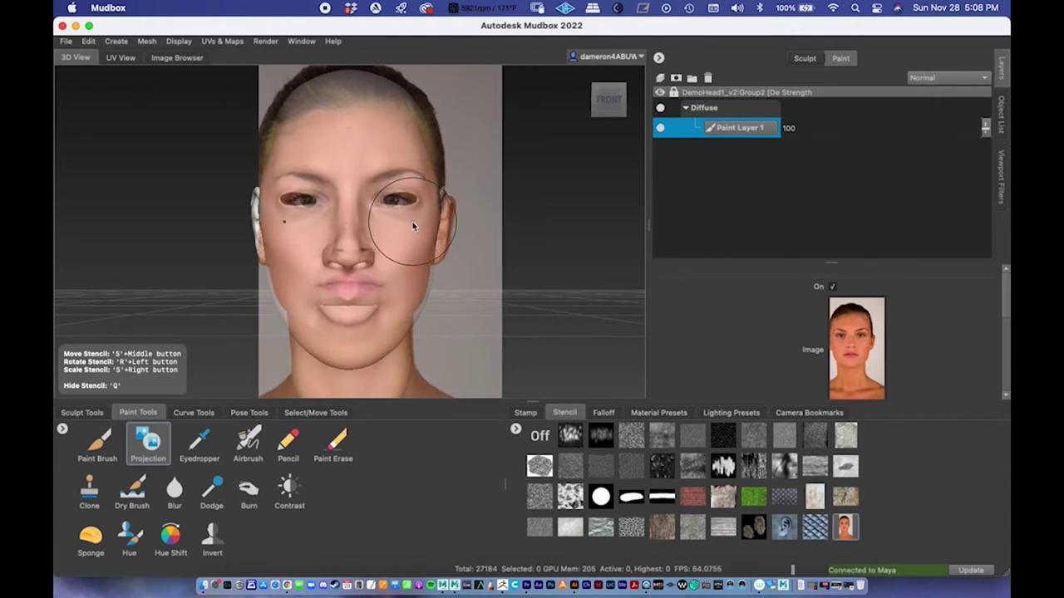
# Reduce the Projection brush size and fine-tune the stencil's scale and position over the head's eyes.
pyautogui.press('space')
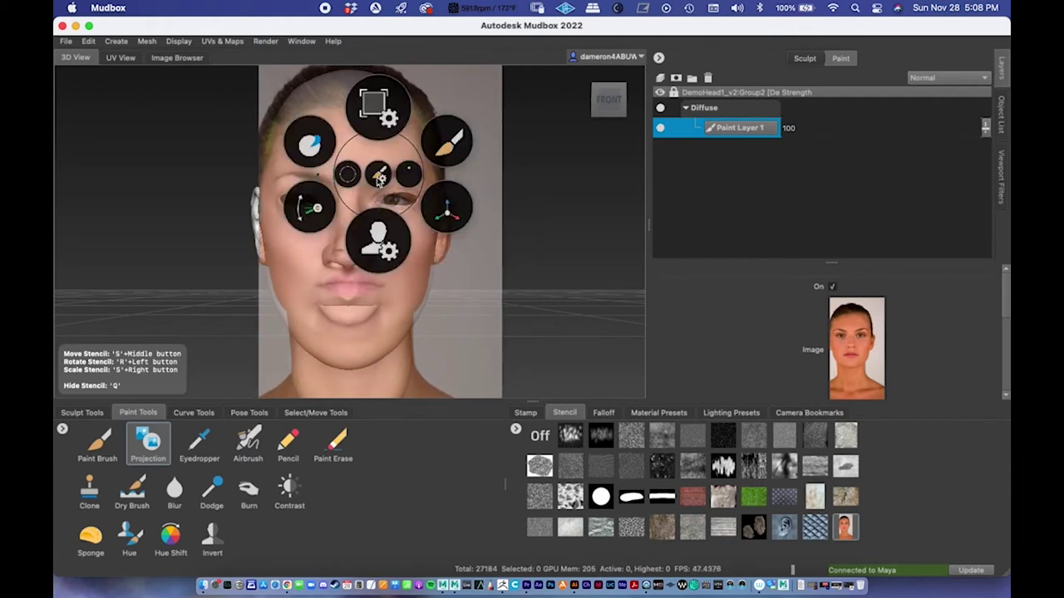
pyautogui.moveTo(351, 174); pyautogui.dragTo(346, 191)
pyautogui.moveTo(388, 218)
pyautogui.mouseDown(button='right')
pyautogui.moveTo(418, 217)
pyautogui.moveTo(394, 218)
pyautogui.mouseUp(button='right')
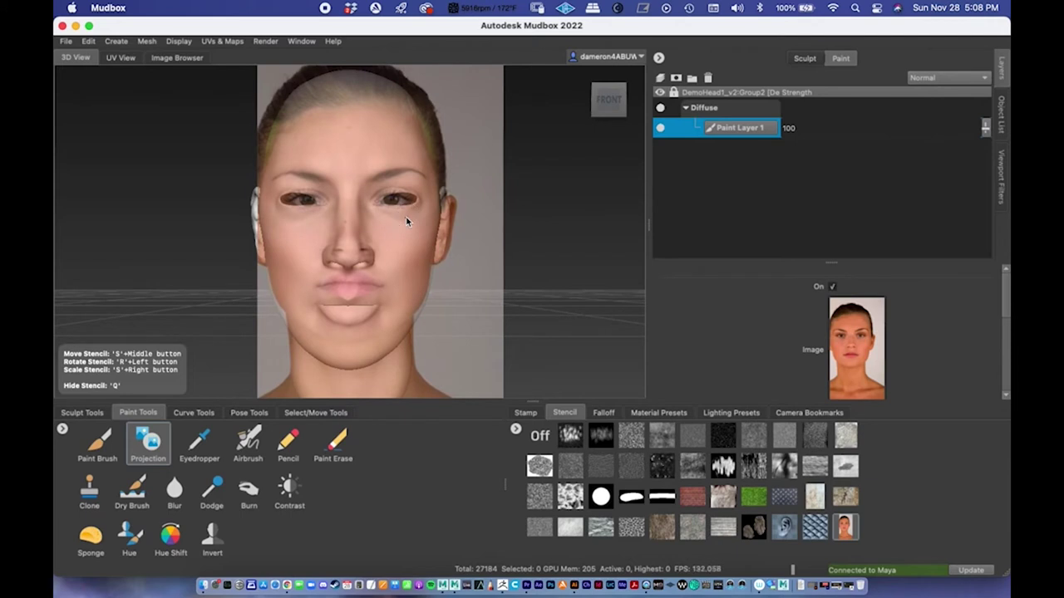
pyautogui.moveTo(405, 217); pyautogui.dragTo(407, 220, button='middle')
pyautogui.moveTo(408, 220); pyautogui.dragTo(408, 220, button='right')
pyautogui.moveTo(408, 221); pyautogui.dragTo(405, 218, button='middle')
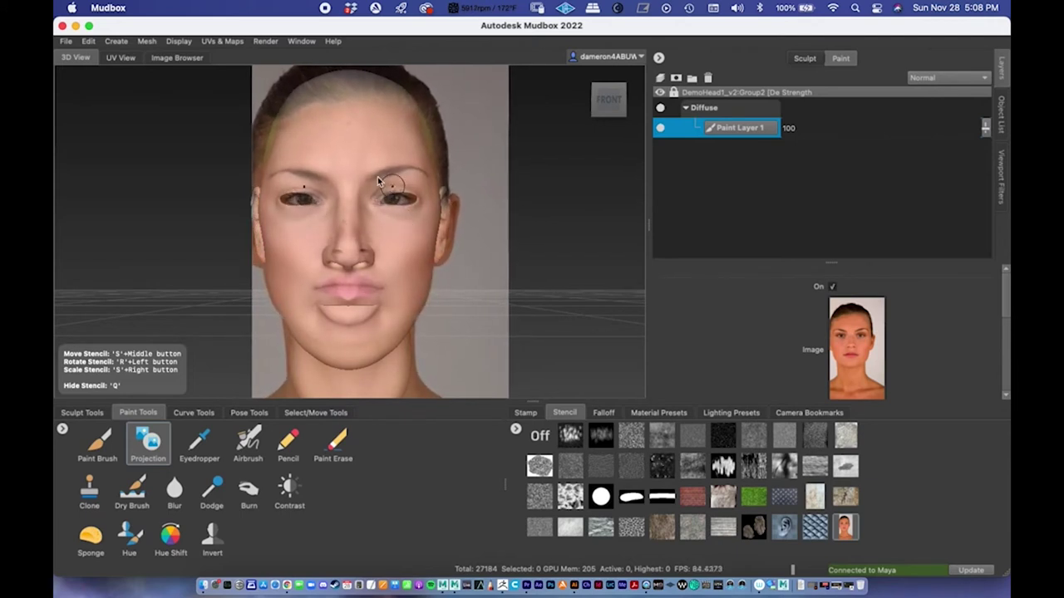
# Project the photo's inner eyebrows and nose bridge onto the head, checking against the stencil.
pyautogui.press('q')
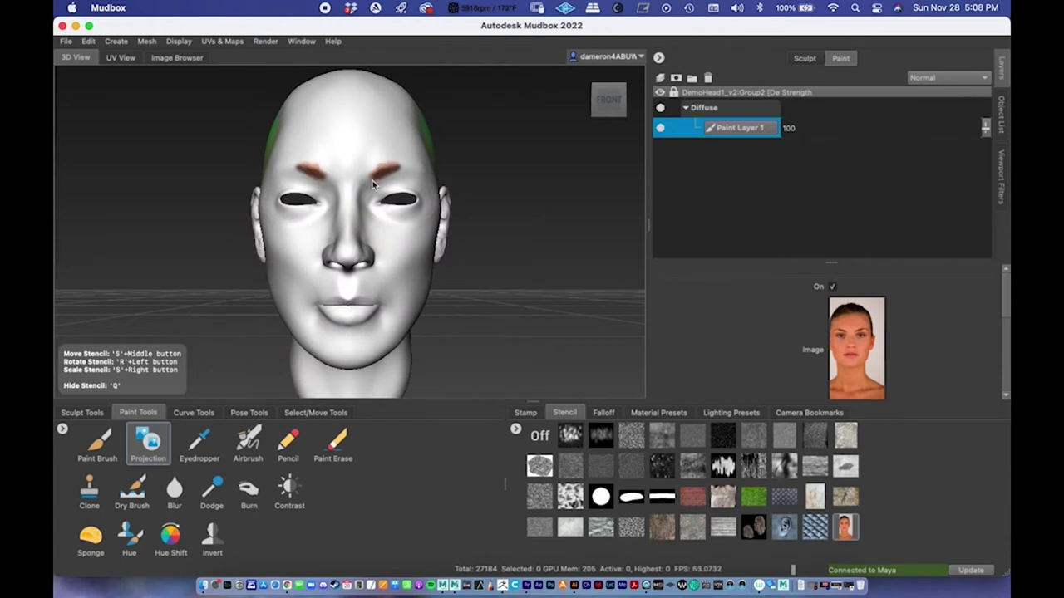
pyautogui.moveTo(373, 180)
pyautogui.mouseDown()
pyautogui.moveTo(326, 176)
pyautogui.moveTo(366, 178)
pyautogui.moveTo(337, 181)
pyautogui.moveTo(355, 177)
pyautogui.mouseUp()
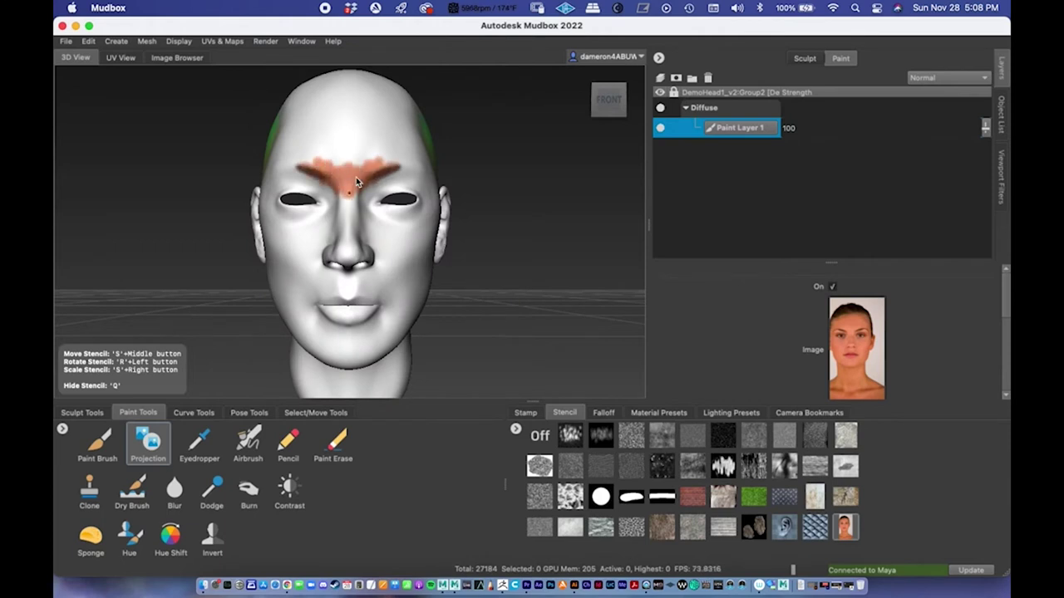
pyautogui.press('q')
pyautogui.click(404, 164)
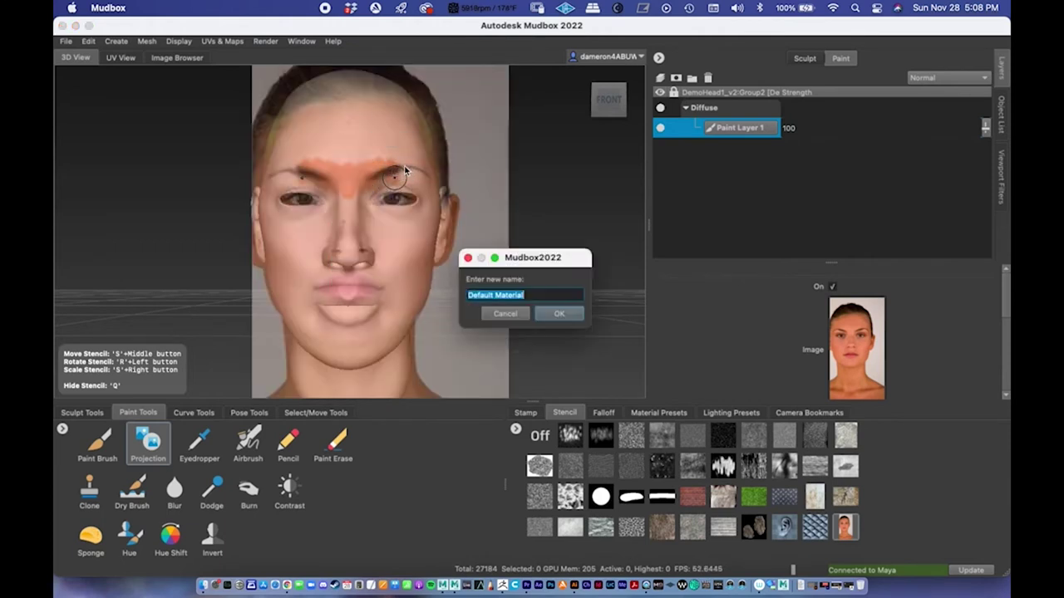
pyautogui.click(514, 313)
pyautogui.press('q')
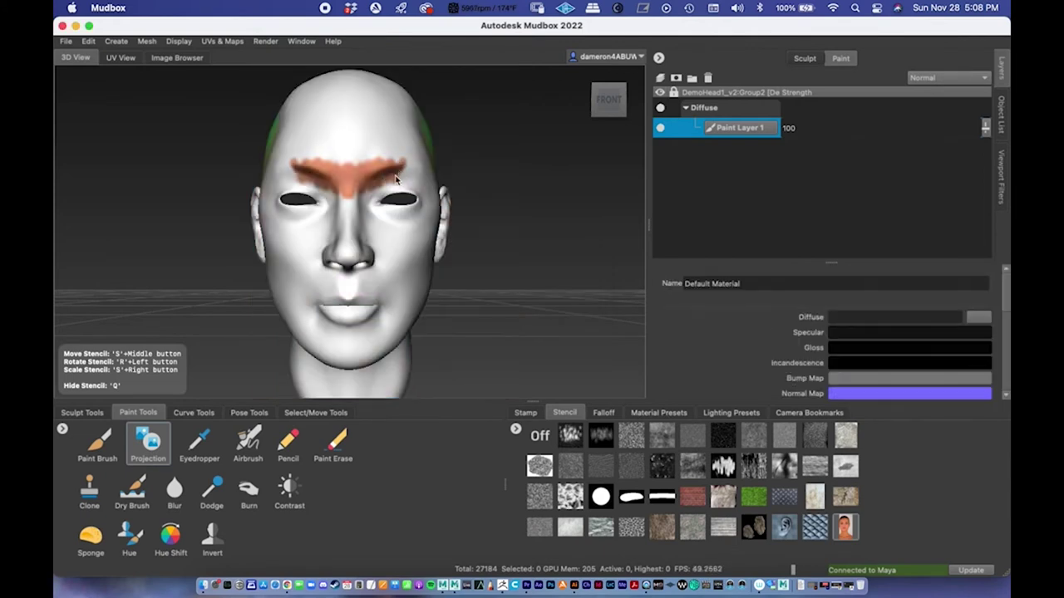
pyautogui.moveTo(399, 172)
pyautogui.mouseDown()
pyautogui.moveTo(368, 175)
pyautogui.moveTo(352, 213)
pyautogui.mouseUp()
pyautogui.rightClick(385, 172)
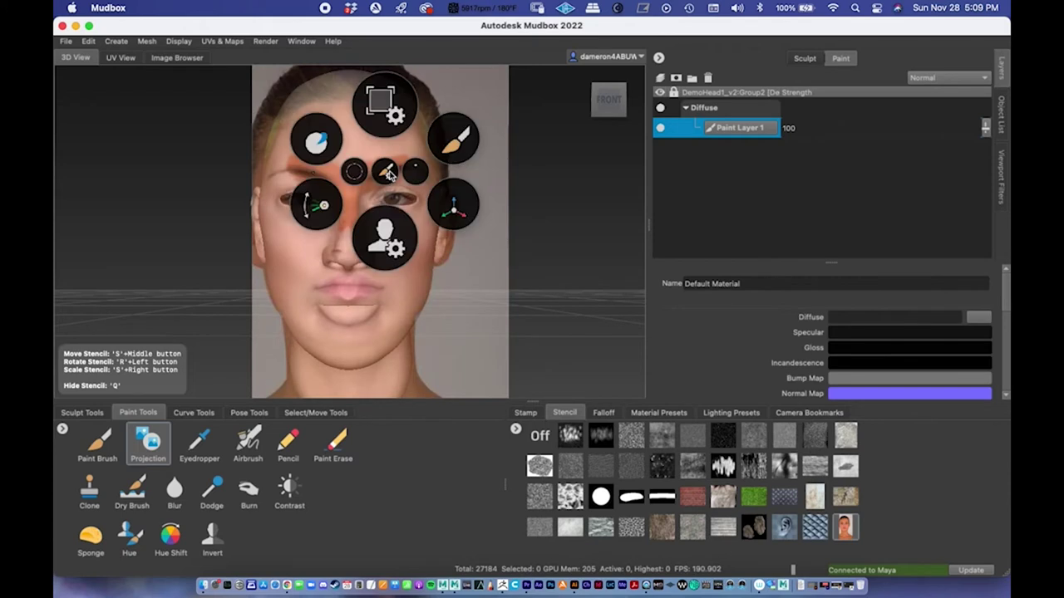
# Try projecting the outer eyebrows, the eye areas and the nose onto the head with the stencil hidden.
pyautogui.press('q')
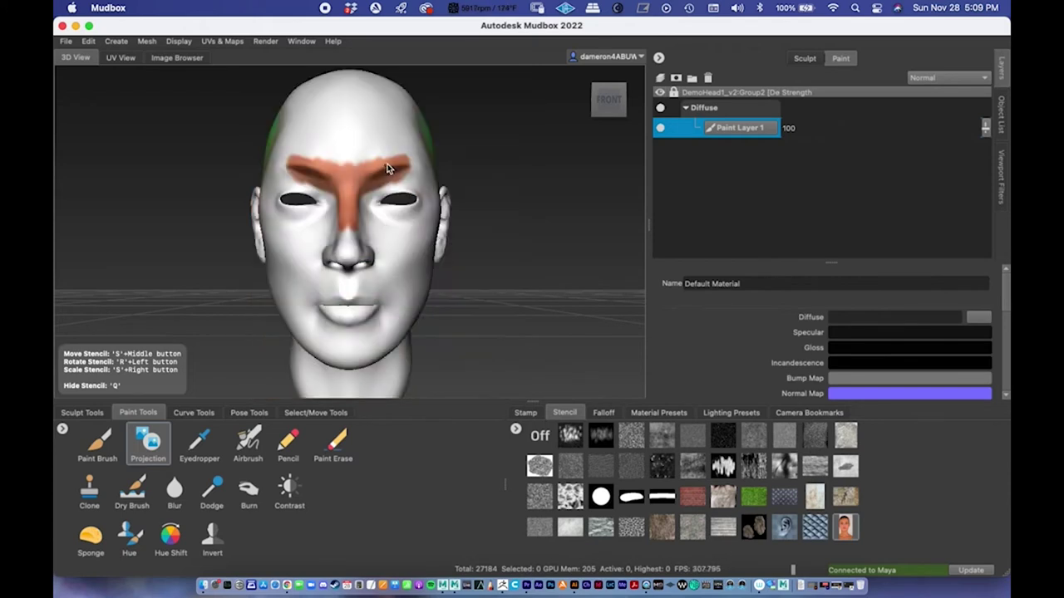
pyautogui.moveTo(433, 175)
pyautogui.mouseDown()
pyautogui.moveTo(391, 184)
pyautogui.moveTo(357, 215)
pyautogui.moveTo(363, 230)
pyautogui.moveTo(352, 217)
pyautogui.mouseUp()
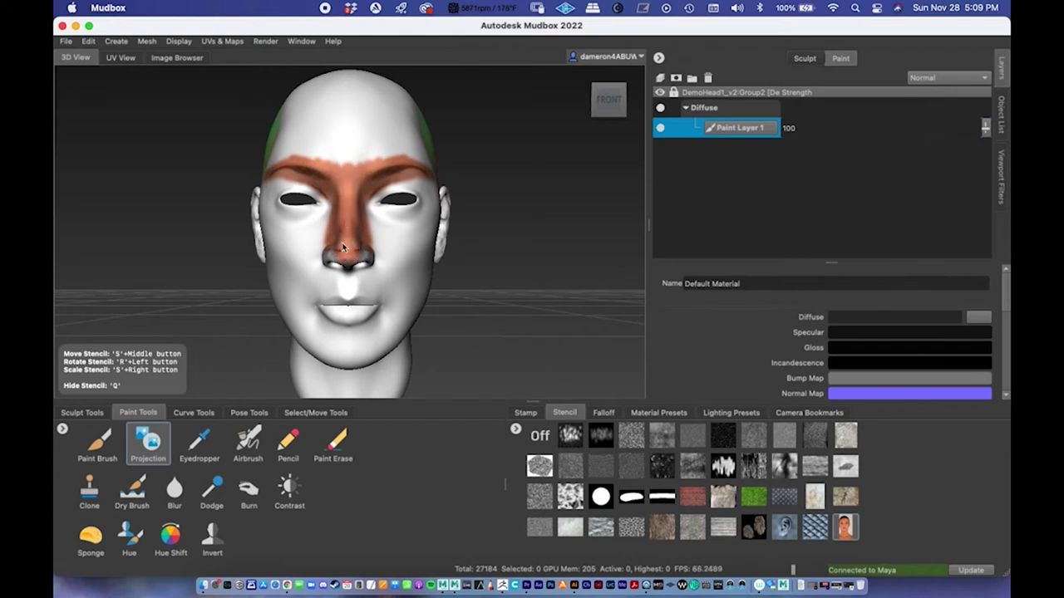
pyautogui.moveTo(363, 256)
pyautogui.mouseDown()
pyautogui.moveTo(381, 226)
pyautogui.moveTo(371, 216)
pyautogui.moveTo(383, 220)
pyautogui.moveTo(362, 200)
pyautogui.moveTo(416, 178)
pyautogui.moveTo(395, 186)
pyautogui.moveTo(424, 191)
pyautogui.moveTo(420, 176)
pyautogui.moveTo(424, 203)
pyautogui.moveTo(409, 213)
pyautogui.moveTo(375, 206)
pyautogui.moveTo(389, 196)
pyautogui.mouseUp()
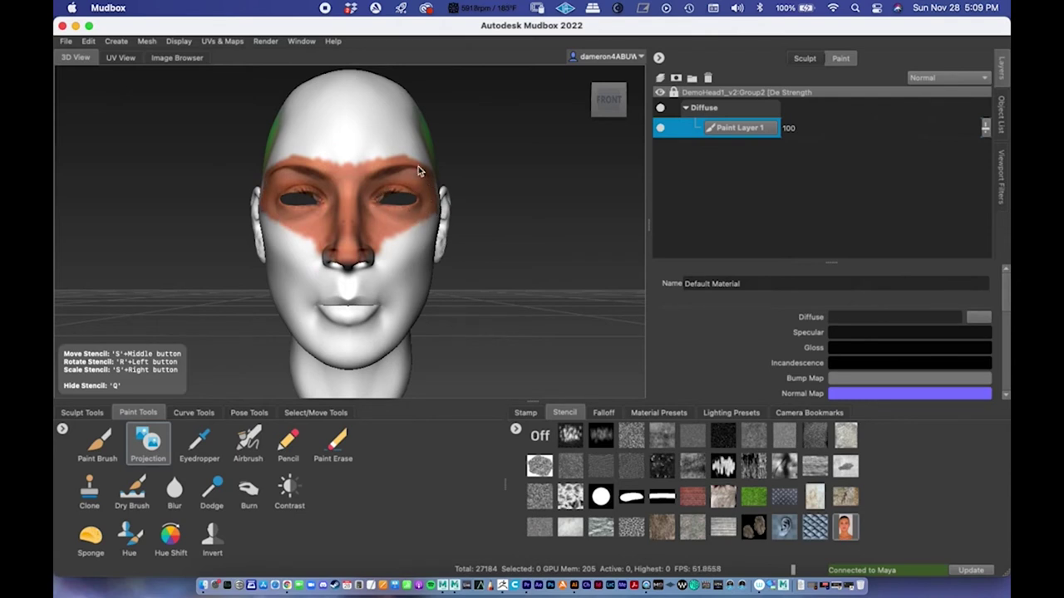
# Try projecting the forehead up to the hairline, and toggle the stencil to compare.
pyautogui.moveTo(374, 160)
pyautogui.mouseDown()
pyautogui.moveTo(344, 166)
pyautogui.moveTo(358, 171)
pyautogui.mouseUp()
pyautogui.rightClick(378, 183)
pyautogui.click(348, 184)
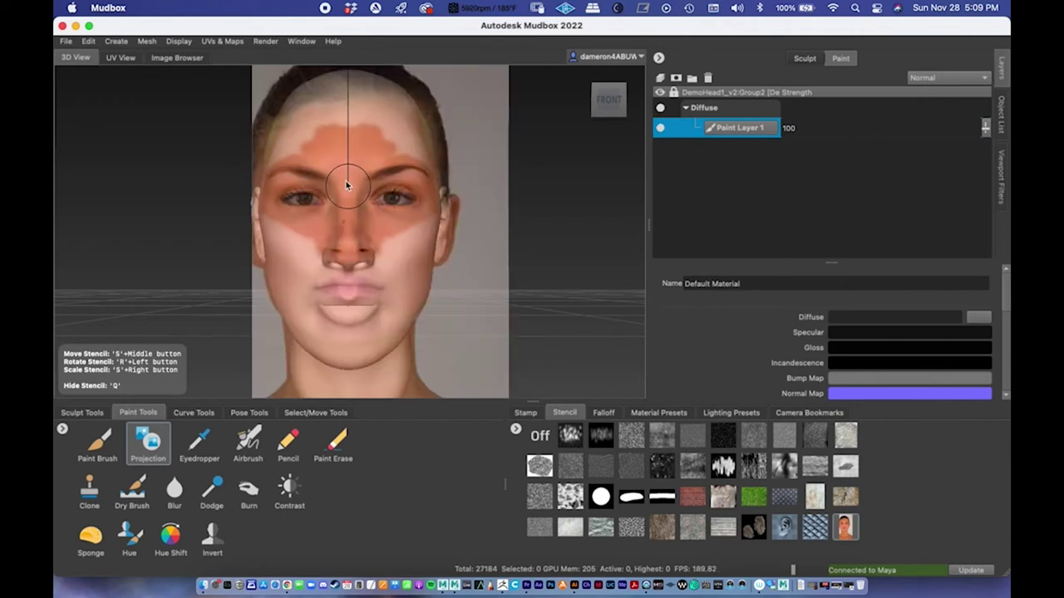
pyautogui.moveTo(311, 156)
pyautogui.mouseDown()
pyautogui.moveTo(282, 132)
pyautogui.moveTo(302, 118)
pyautogui.moveTo(335, 128)
pyautogui.mouseUp()
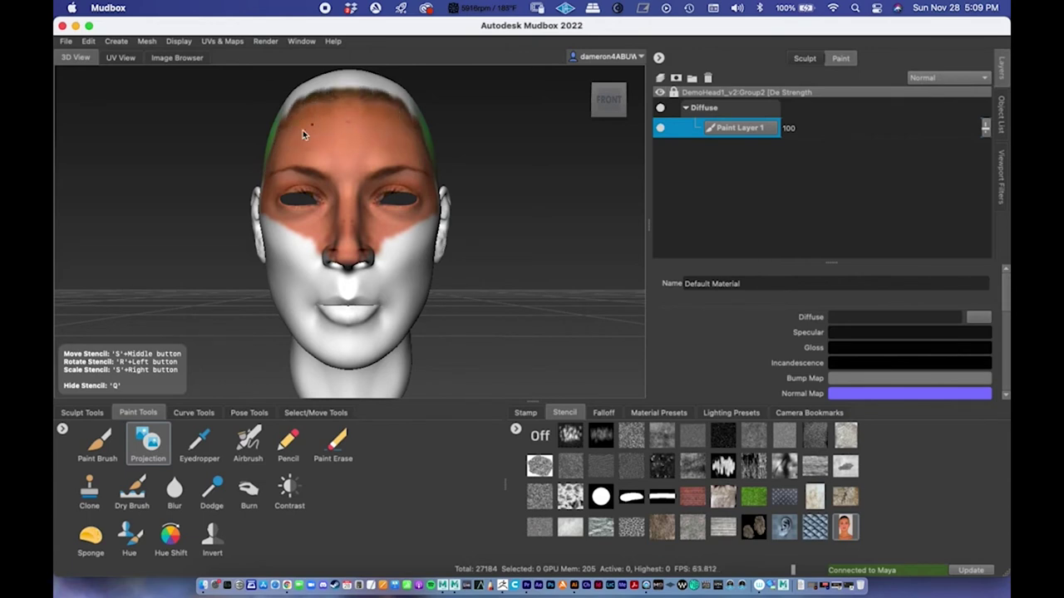
pyautogui.press('q')
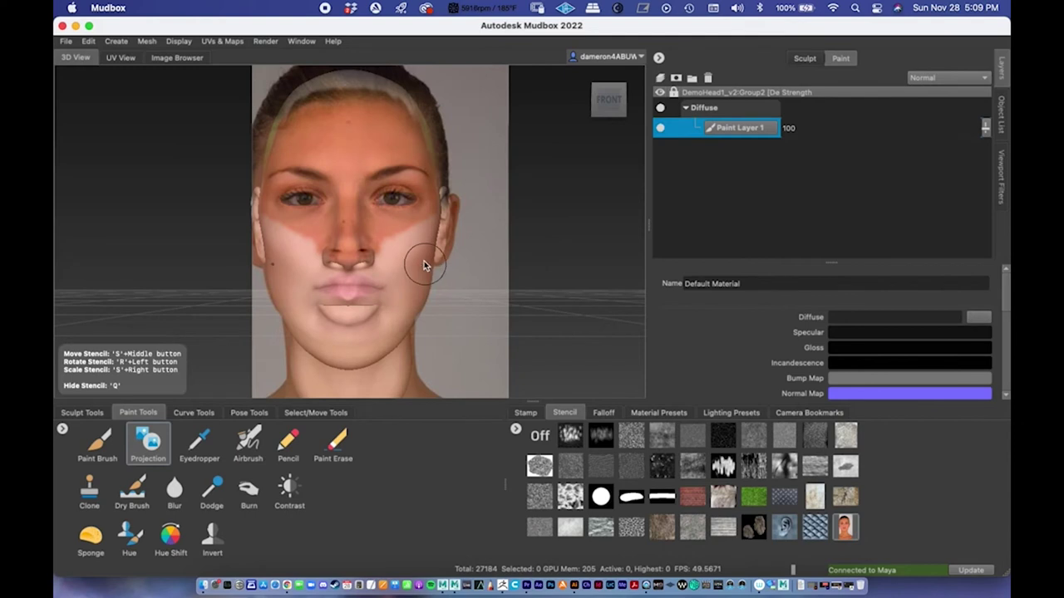
pyautogui.press('q')
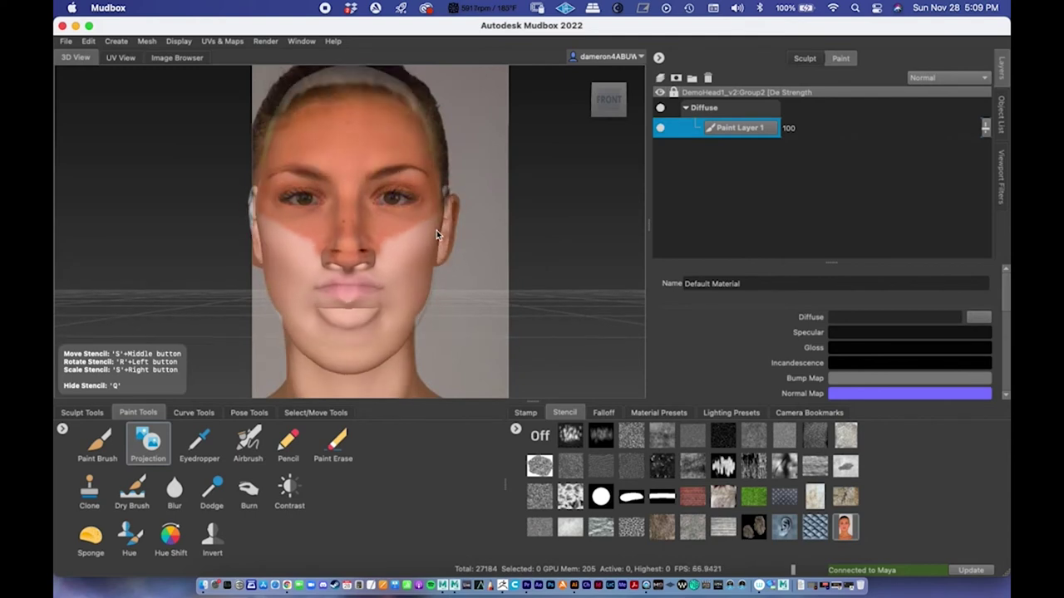
# Shift the head against the stencil and undo the projection back to the inner eyebrows and nose bridge.
pyautogui.keyDown('alt'); pyautogui.moveTo(436, 230); pyautogui.dragTo(435, 232, button='right'); pyautogui.keyUp('alt')
pyautogui.moveTo(434, 232)
pyautogui.keyDown('alt'); pyautogui.mouseDown(button='middle')
pyautogui.moveTo(425, 255)
pyautogui.moveTo(413, 242)
pyautogui.mouseUp(button='middle'); pyautogui.keyUp('alt')
pyautogui.press('super+z')
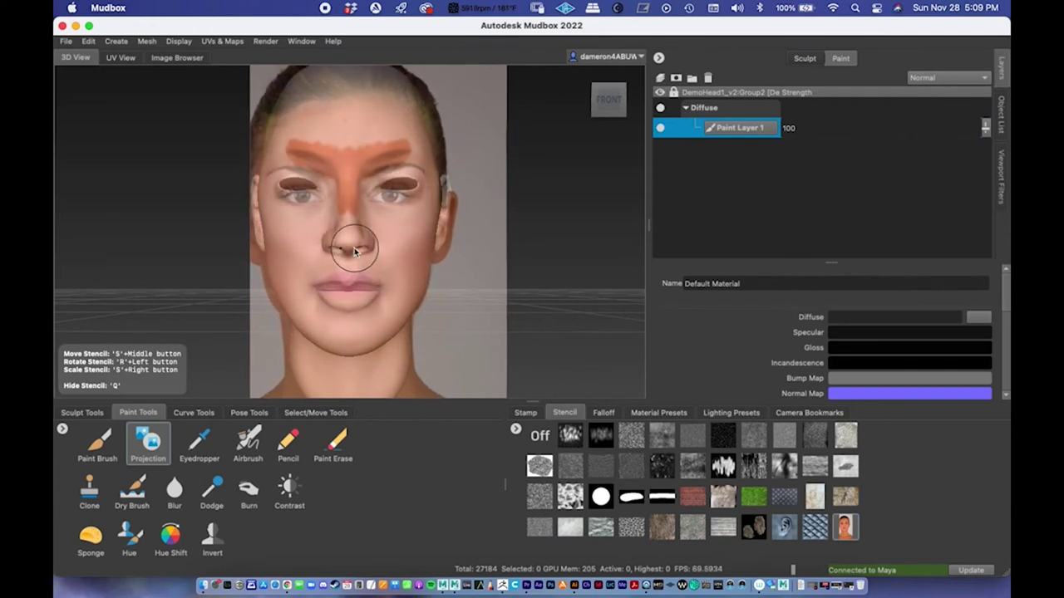
# Try projecting the nose and cheeks onto the head from the shifted view, and undo these strokes.
pyautogui.press('q')
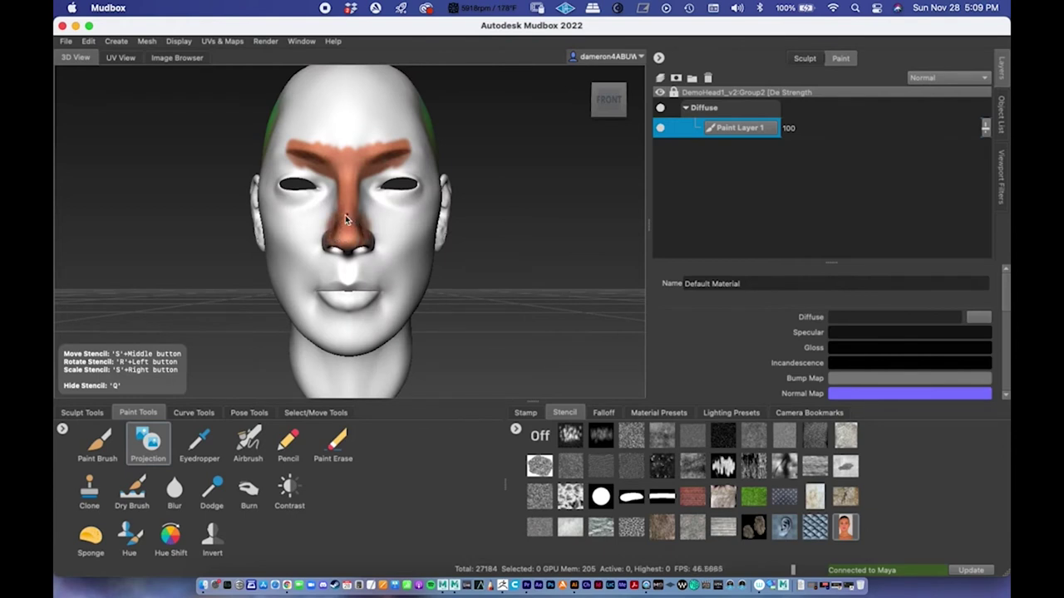
pyautogui.moveTo(346, 250)
pyautogui.mouseDown()
pyautogui.moveTo(365, 214)
pyautogui.moveTo(422, 234)
pyautogui.moveTo(413, 244)
pyautogui.moveTo(422, 232)
pyautogui.mouseUp()
pyautogui.press('q')
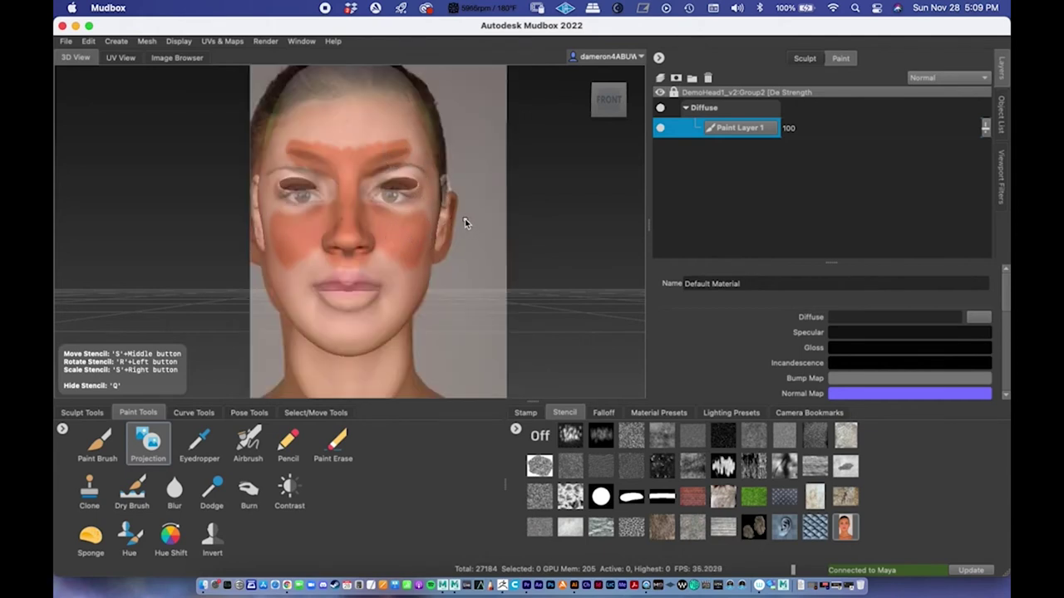
pyautogui.press('super+z')
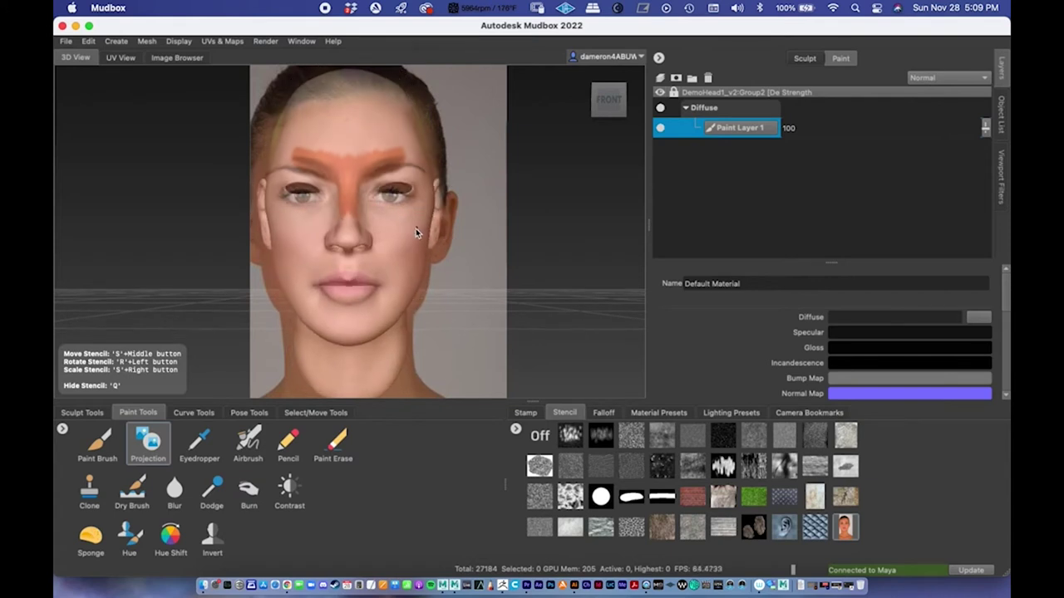
# Adjust the camera and realign the stencil so the photo's eyes and brows match the head.
pyautogui.moveTo(404, 261)
pyautogui.keyDown('alt'); pyautogui.mouseDown(button='middle')
pyautogui.moveTo(415, 244)
pyautogui.moveTo(406, 261)
pyautogui.mouseUp(button='middle'); pyautogui.keyUp('alt')
pyautogui.keyDown('alt'); pyautogui.moveTo(406, 264); pyautogui.dragTo(408, 263); pyautogui.keyUp('alt')
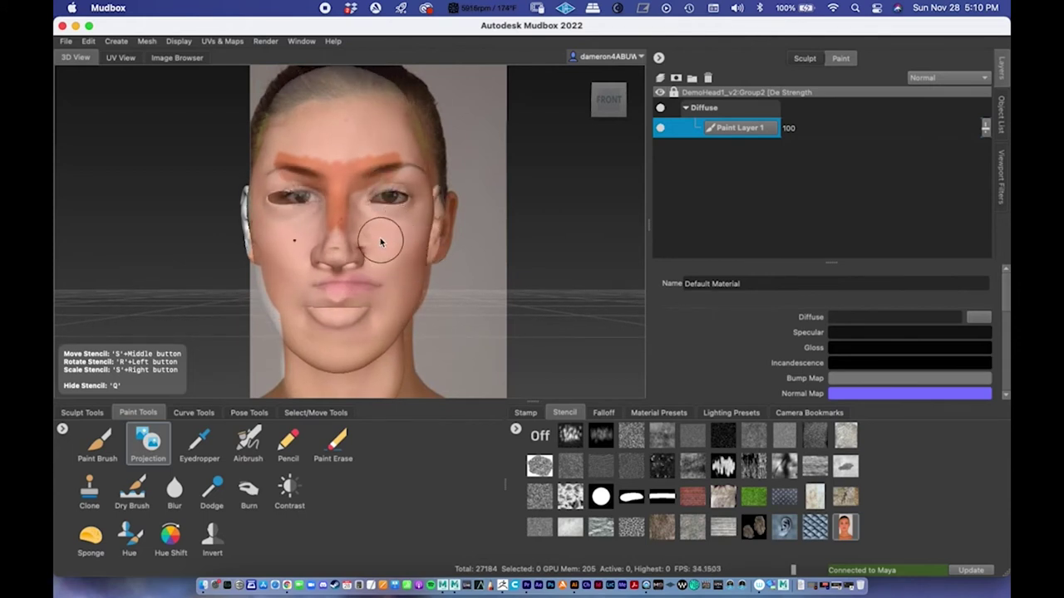
pyautogui.moveTo(404, 241); pyautogui.dragTo(394, 249, button='middle')
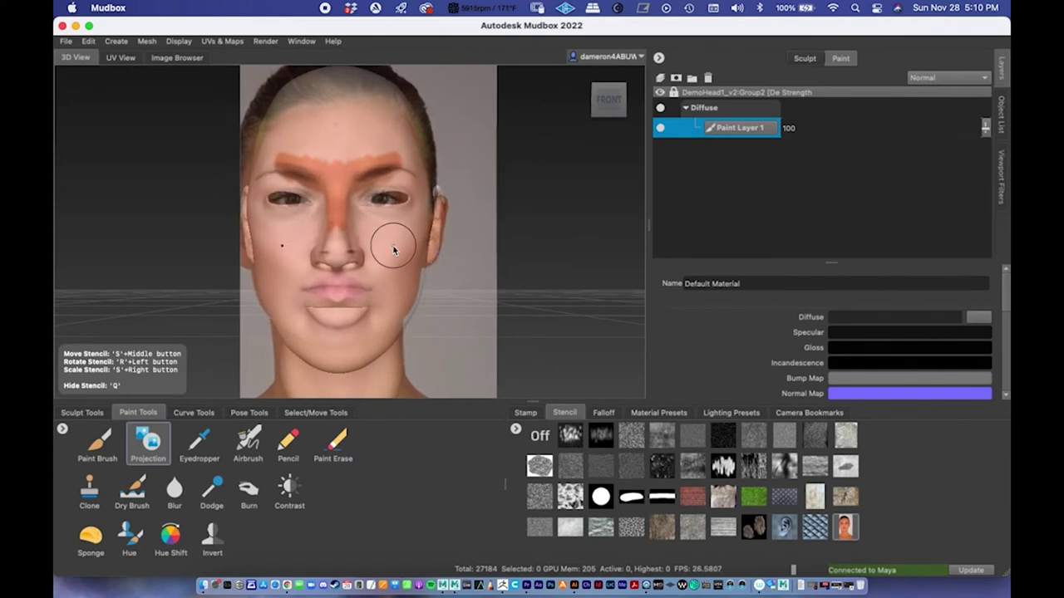
pyautogui.moveTo(394, 249); pyautogui.dragTo(390, 260, button='right')
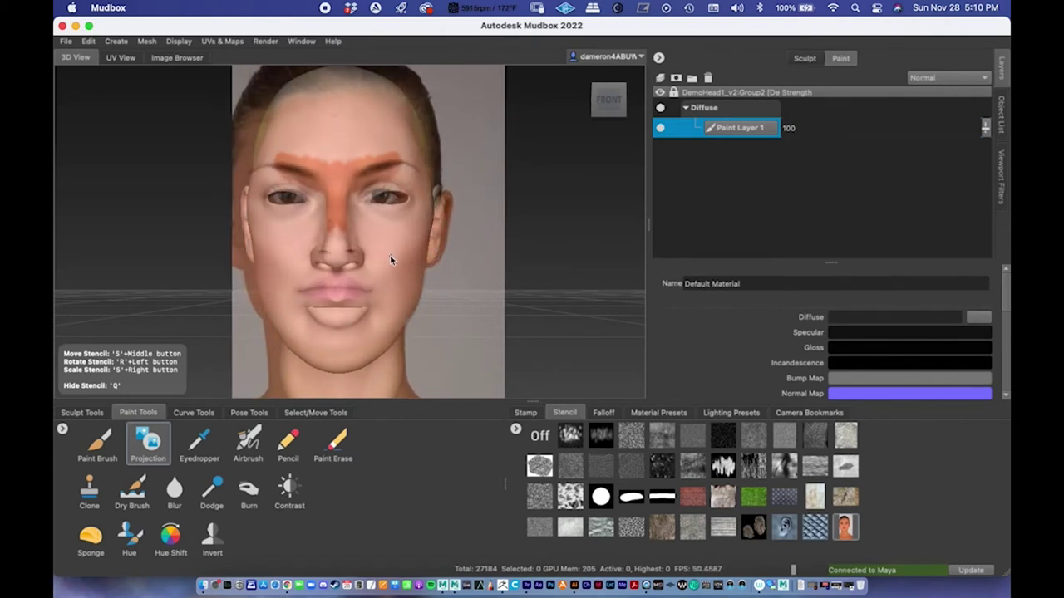
pyautogui.moveTo(392, 245); pyautogui.dragTo(399, 249, button='middle')
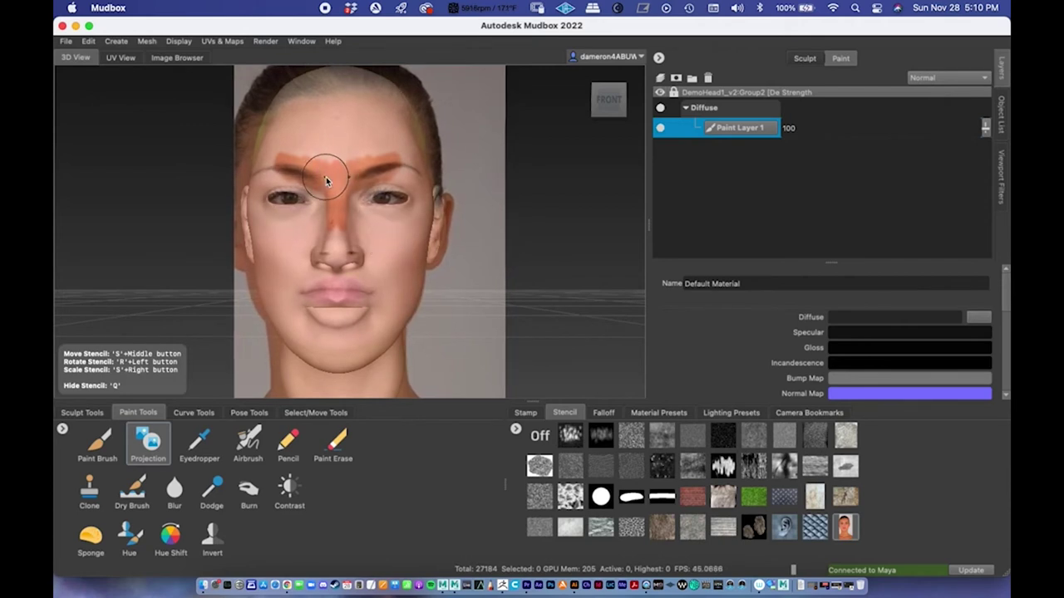
# Project the photo's eyebrows, eye areas, forehead and hairline onto the head with the stencil hidden.
pyautogui.press('q')
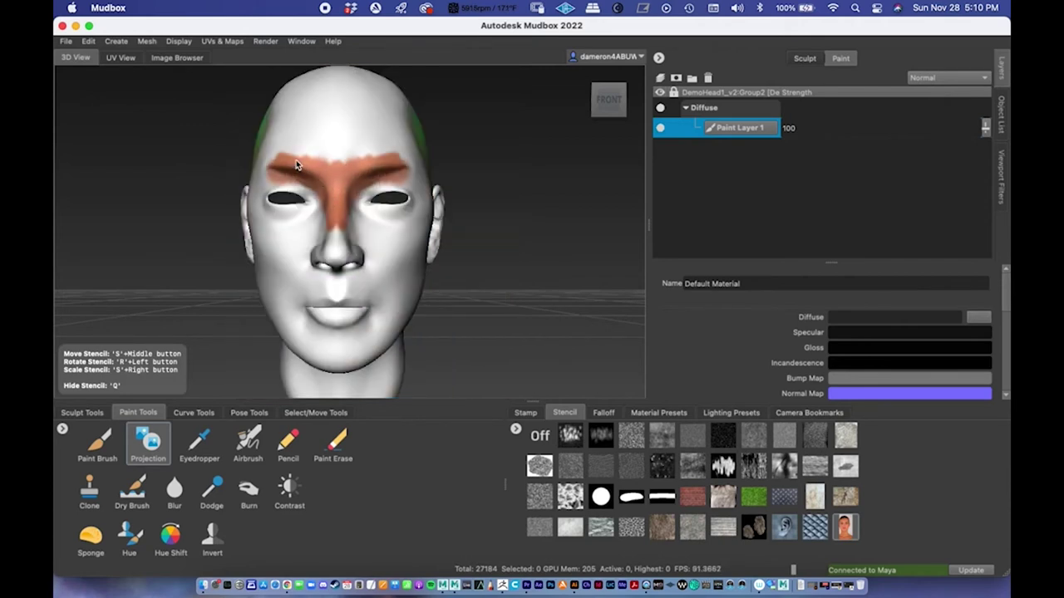
pyautogui.moveTo(295, 163)
pyautogui.mouseDown()
pyautogui.moveTo(266, 178)
pyautogui.moveTo(313, 183)
pyautogui.moveTo(268, 196)
pyautogui.moveTo(300, 201)
pyautogui.moveTo(259, 195)
pyautogui.mouseUp()
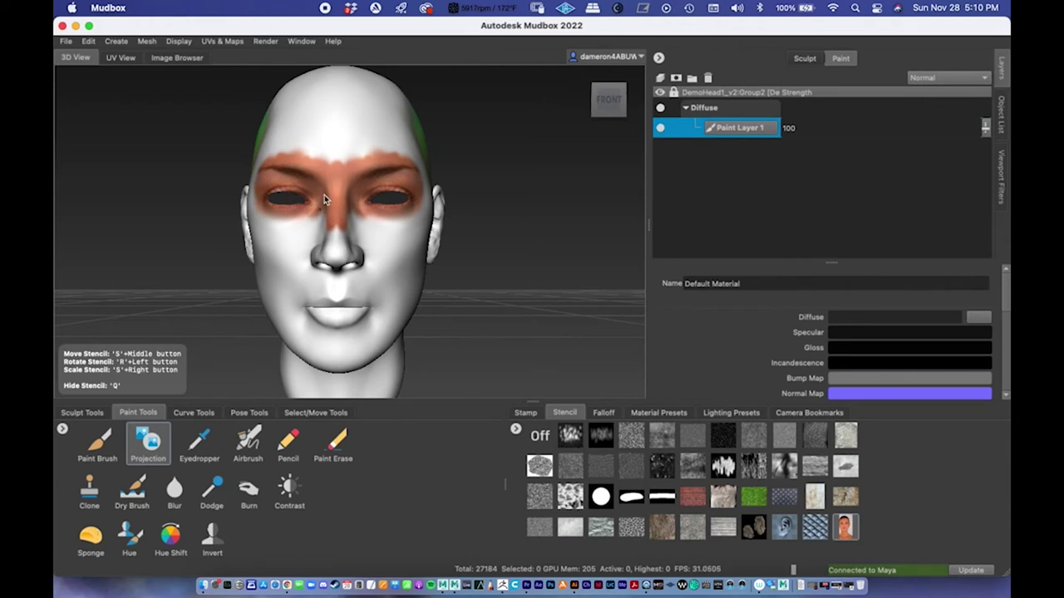
pyautogui.moveTo(334, 169)
pyautogui.mouseDown()
pyautogui.moveTo(303, 131)
pyautogui.moveTo(277, 125)
pyautogui.moveTo(287, 131)
pyautogui.moveTo(289, 106)
pyautogui.moveTo(303, 96)
pyautogui.moveTo(312, 129)
pyautogui.moveTo(281, 113)
pyautogui.mouseUp()
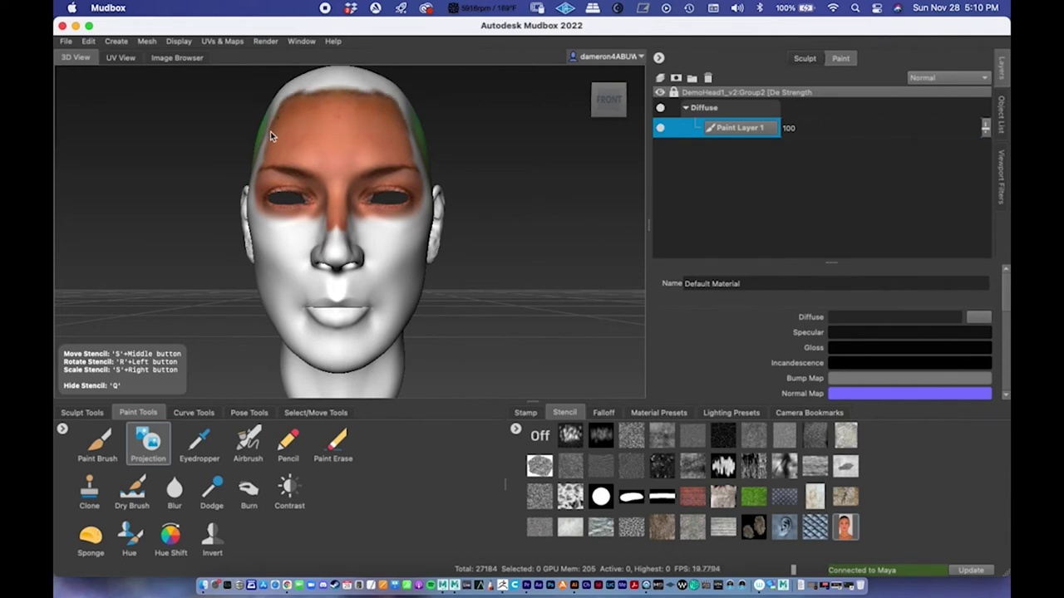
pyautogui.moveTo(296, 105); pyautogui.dragTo(299, 95)
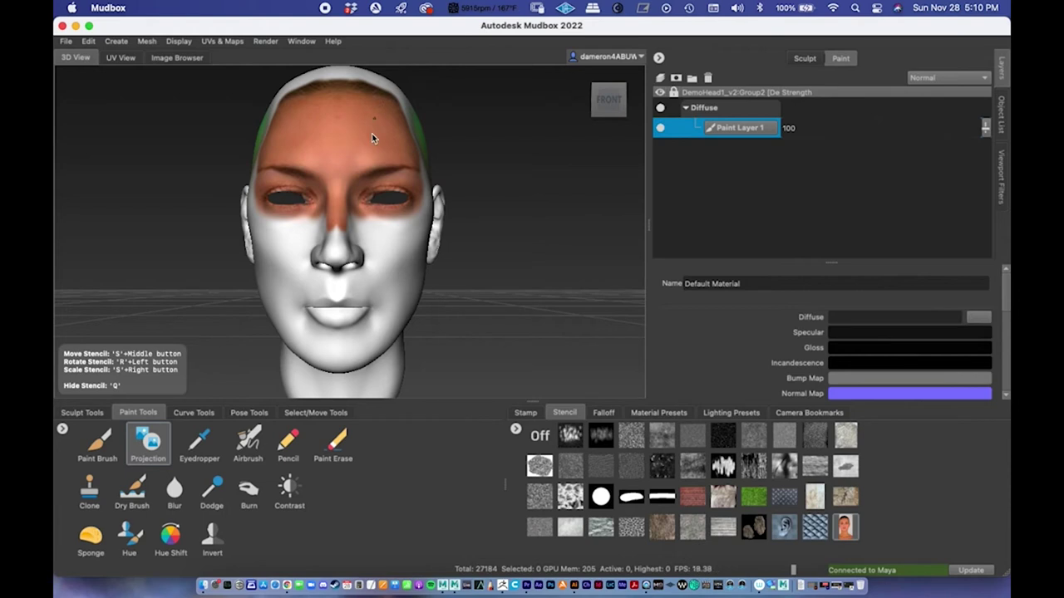
# Show the stencil and move it down so the photo's nose and mouth line up with the head.
pyautogui.moveTo(410, 157); pyautogui.dragTo(393, 241)
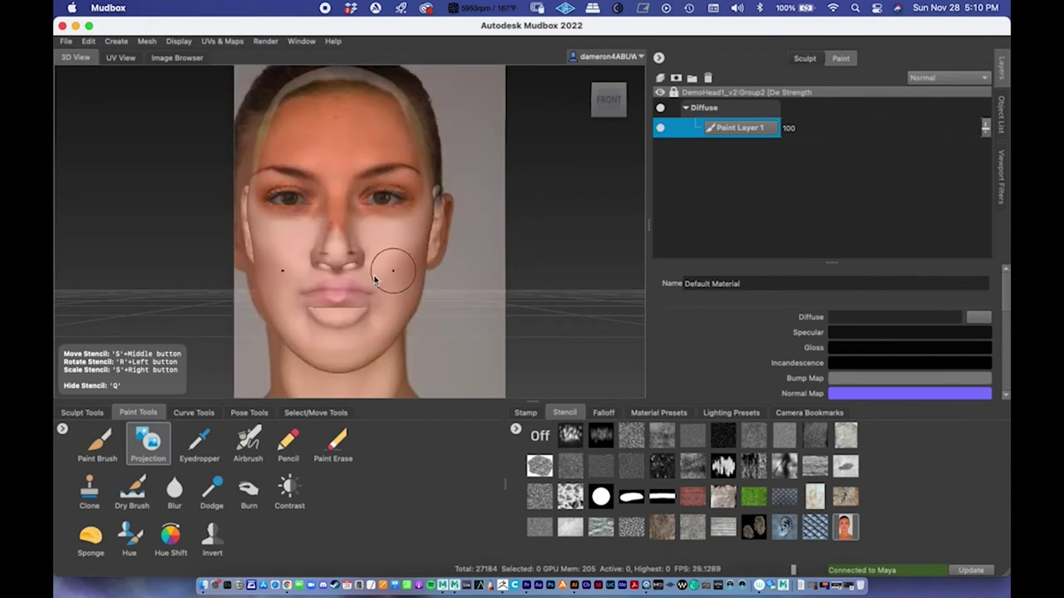
pyautogui.moveTo(376, 258)
pyautogui.mouseDown()
pyautogui.moveTo(339, 237)
pyautogui.moveTo(372, 263)
pyautogui.mouseUp()
pyautogui.moveTo(372, 259); pyautogui.dragTo(371, 275, button='middle')
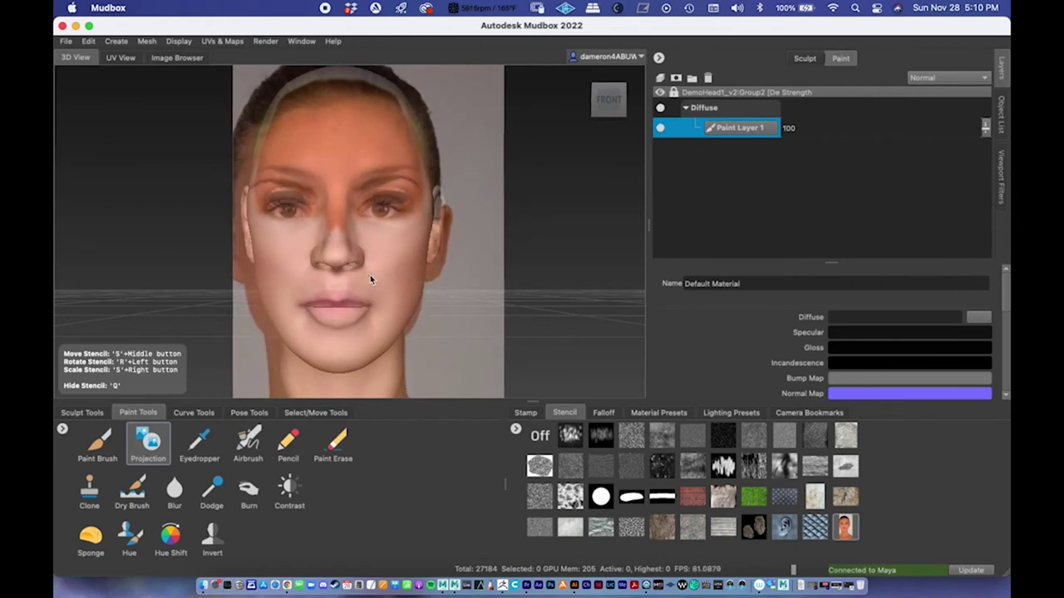
# Project the photo's nose, cheeks and sides of the jaw onto the head, toggling the stencil to check coverage.
pyautogui.moveTo(353, 264); pyautogui.dragTo(275, 228)
pyautogui.press('q')
pyautogui.press('q')
pyautogui.press('q')
pyautogui.moveTo(369, 250)
pyautogui.mouseDown()
pyautogui.moveTo(388, 260)
pyautogui.moveTo(389, 241)
pyautogui.moveTo(402, 250)
pyautogui.moveTo(388, 283)
pyautogui.moveTo(384, 273)
pyautogui.moveTo(359, 282)
pyautogui.mouseUp()
pyautogui.press('q')
pyautogui.press('q')
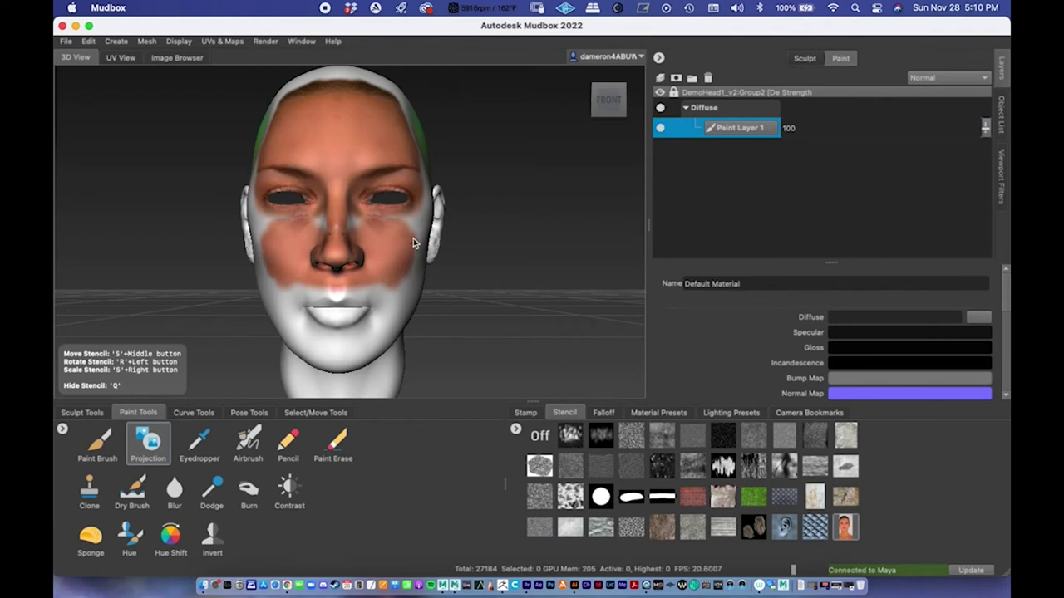
pyautogui.moveTo(410, 222)
pyautogui.mouseDown()
pyautogui.moveTo(418, 218)
pyautogui.moveTo(394, 309)
pyautogui.moveTo(360, 280)
pyautogui.moveTo(385, 288)
pyautogui.moveTo(392, 320)
pyautogui.moveTo(407, 299)
pyautogui.mouseUp()
pyautogui.press('q')
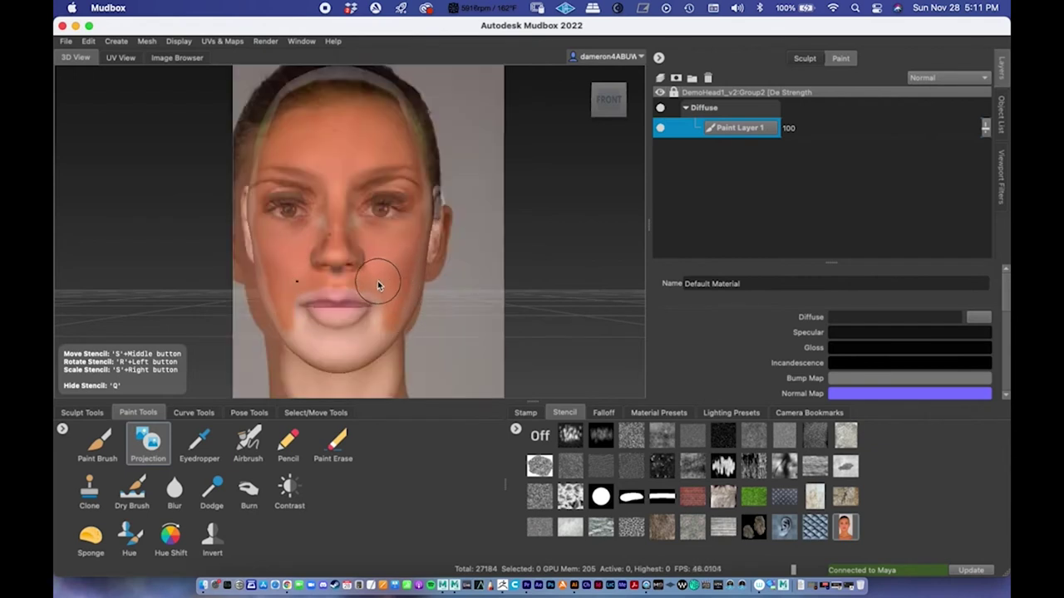
# Nudge the stencil onto the head's mouth and project the photo's chin and mouth corners, toggling the stencil to check coverage.
pyautogui.moveTo(377, 281); pyautogui.dragTo(381, 284, button='middle')
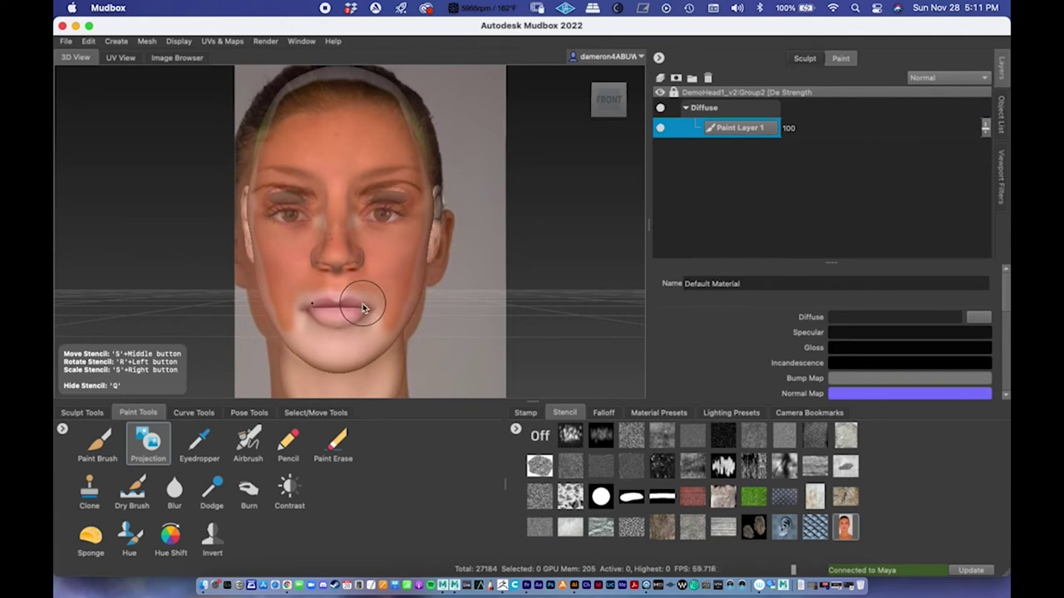
pyautogui.press('q')
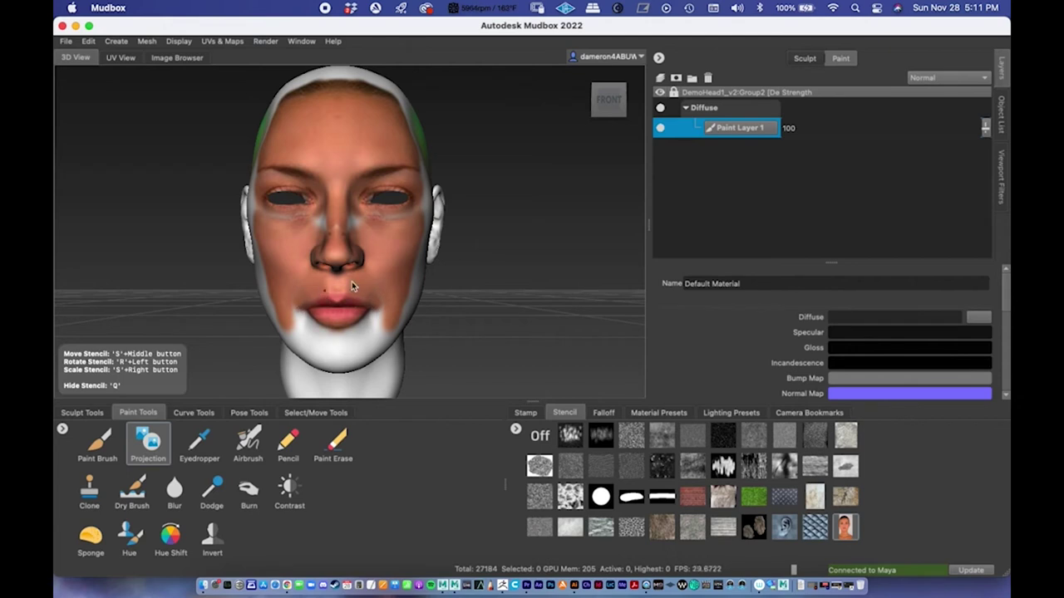
pyautogui.moveTo(381, 313)
pyautogui.mouseDown()
pyautogui.moveTo(343, 335)
pyautogui.moveTo(369, 344)
pyautogui.mouseUp()
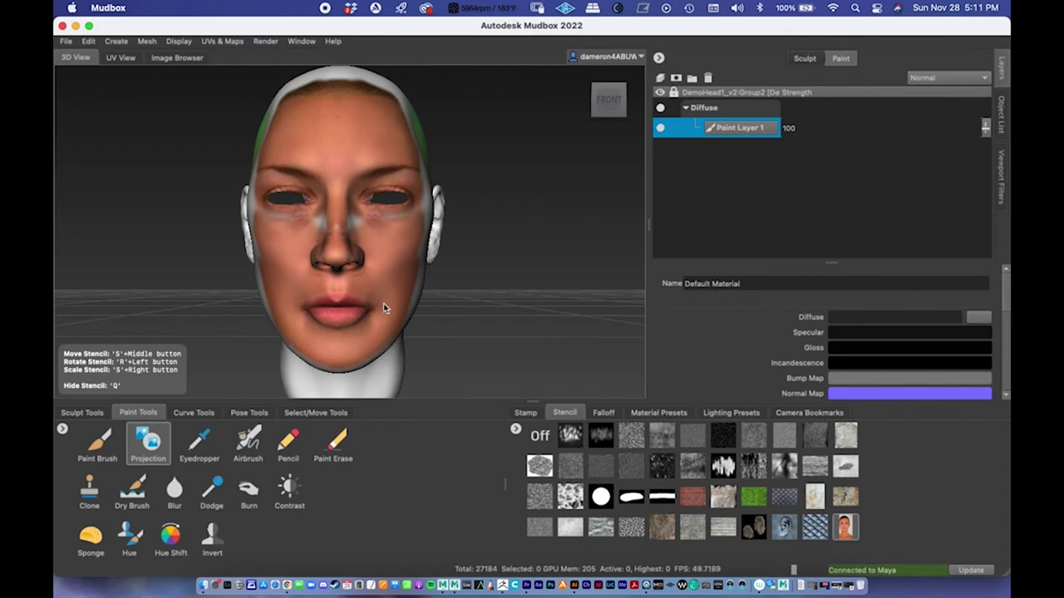
pyautogui.press('q')
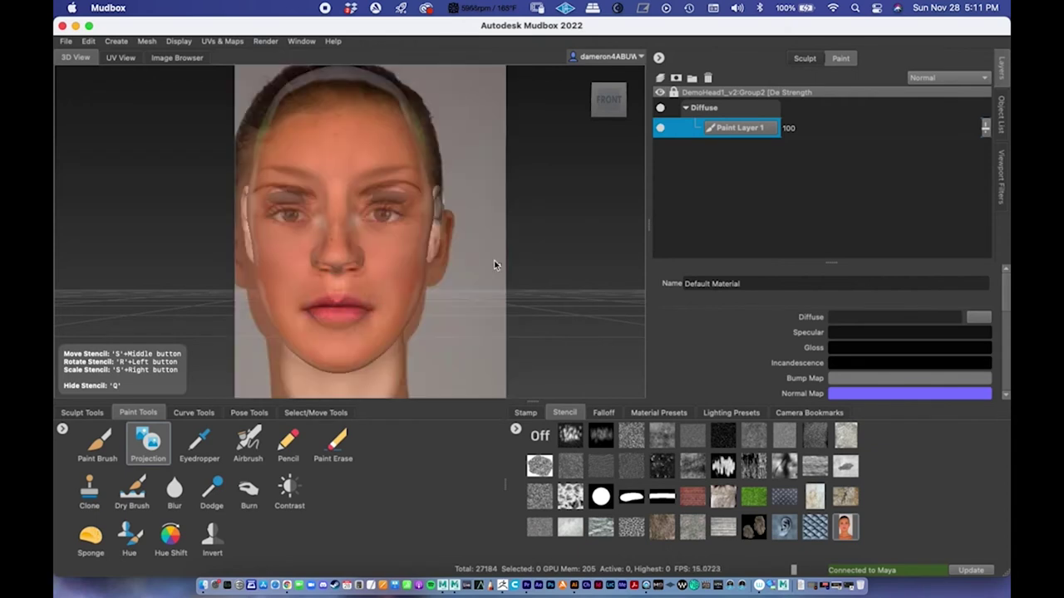
pyautogui.press('q')
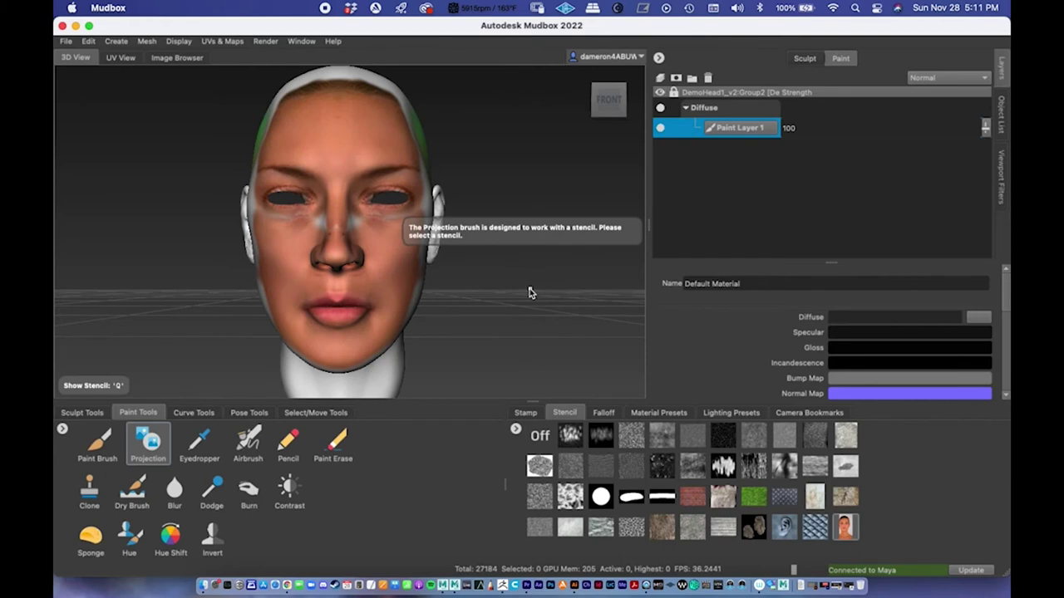
# Examine the projected face from the front, three-quarter and side, checking the eyes, nose and unpainted cheek and temple areas.
pyautogui.keyDown('alt'); pyautogui.moveTo(529, 291); pyautogui.dragTo(453, 296); pyautogui.keyUp('alt')
pyautogui.keyDown('alt'); pyautogui.moveTo(291, 280); pyautogui.dragTo(377, 280, button='right'); pyautogui.keyUp('alt')
pyautogui.keyDown('alt'); pyautogui.moveTo(256, 275); pyautogui.dragTo(283, 249, button='middle'); pyautogui.keyUp('alt')
pyautogui.keyDown('alt'); pyautogui.moveTo(284, 237); pyautogui.dragTo(315, 218, button='right'); pyautogui.keyUp('alt')
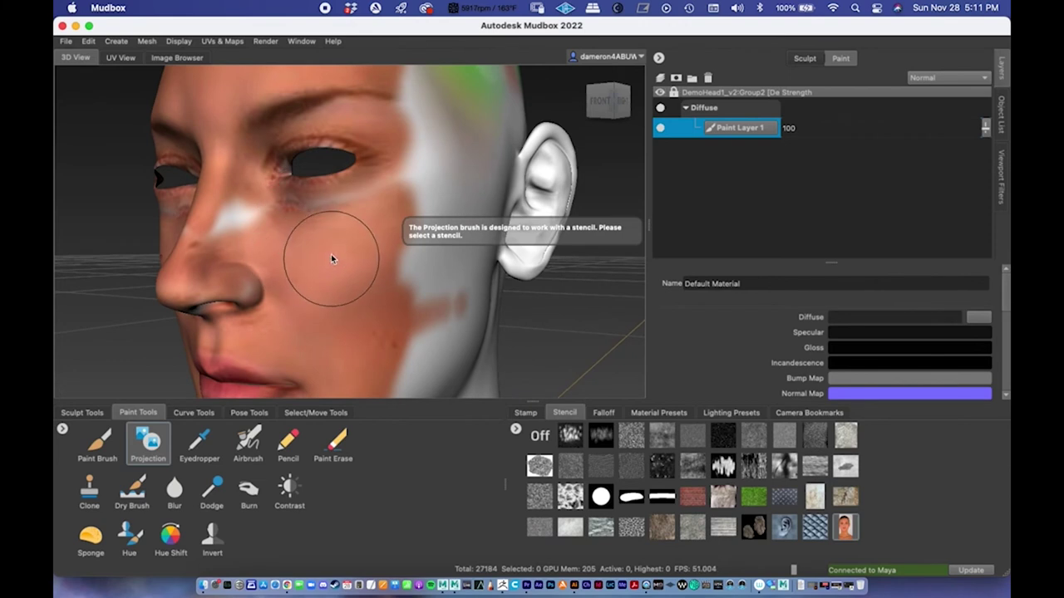
pyautogui.scroll(-5, 331, 255)
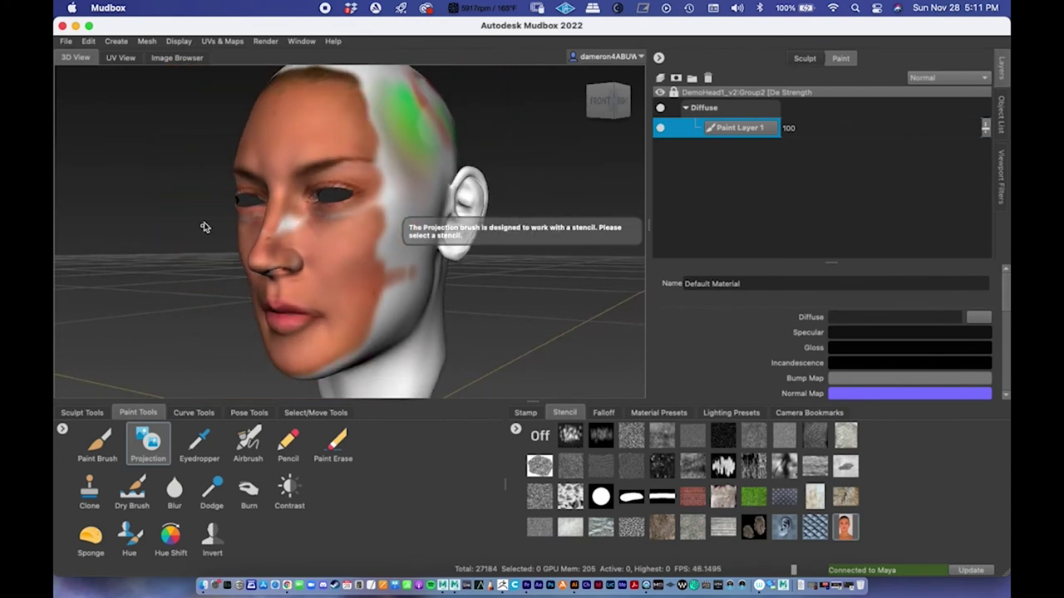
pyautogui.keyDown('alt'); pyautogui.moveTo(185, 246); pyautogui.dragTo(186, 252); pyautogui.keyUp('alt')
pyautogui.moveTo(208, 252)
pyautogui.keyDown('alt'); pyautogui.mouseDown(button='right')
pyautogui.moveTo(288, 233)
pyautogui.moveTo(600, 206)
pyautogui.moveTo(454, 217)
pyautogui.mouseUp(button='right'); pyautogui.keyUp('alt')
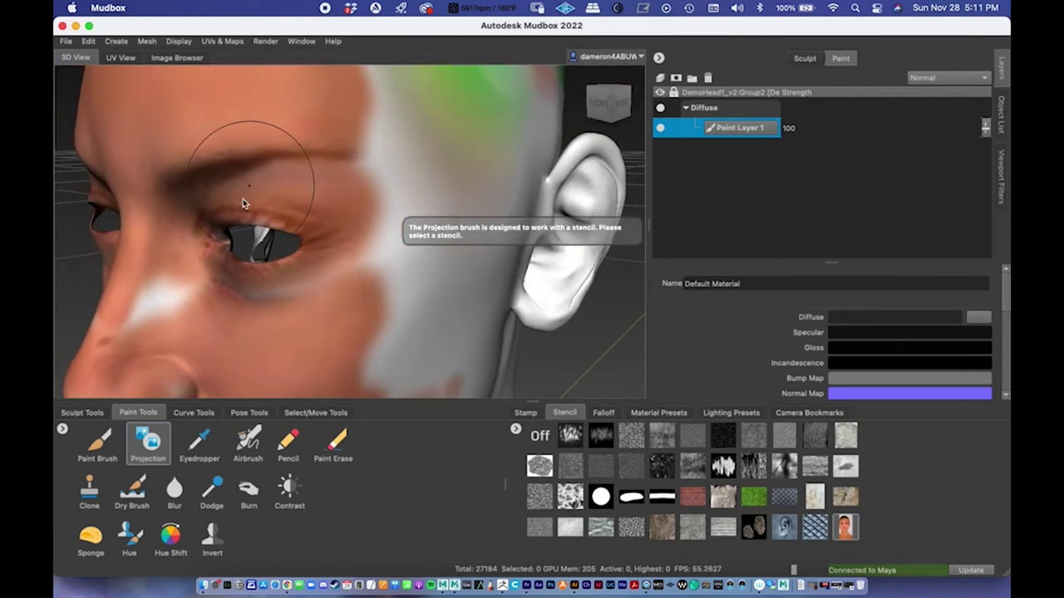
pyautogui.keyDown('alt'); pyautogui.moveTo(242, 200); pyautogui.dragTo(177, 266, button='right'); pyautogui.keyUp('alt')
pyautogui.keyDown('alt'); pyautogui.moveTo(156, 274); pyautogui.dragTo(216, 271); pyautogui.keyUp('alt')
pyautogui.keyDown('alt'); pyautogui.moveTo(300, 241); pyautogui.dragTo(338, 175, button='right'); pyautogui.keyUp('alt')
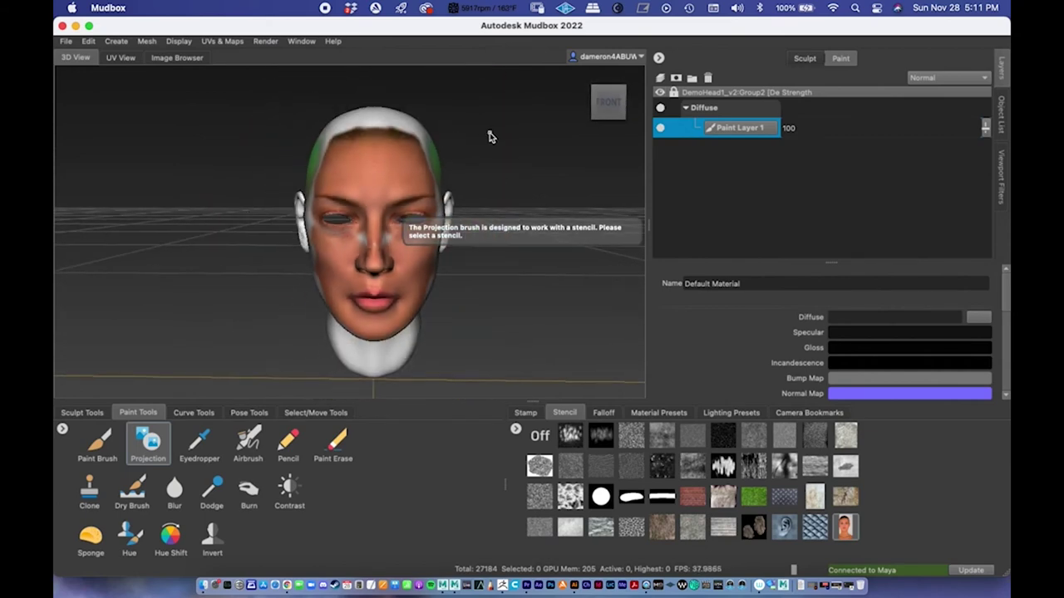
pyautogui.keyDown('alt'); pyautogui.moveTo(488, 137); pyautogui.dragTo(440, 140); pyautogui.keyUp('alt')
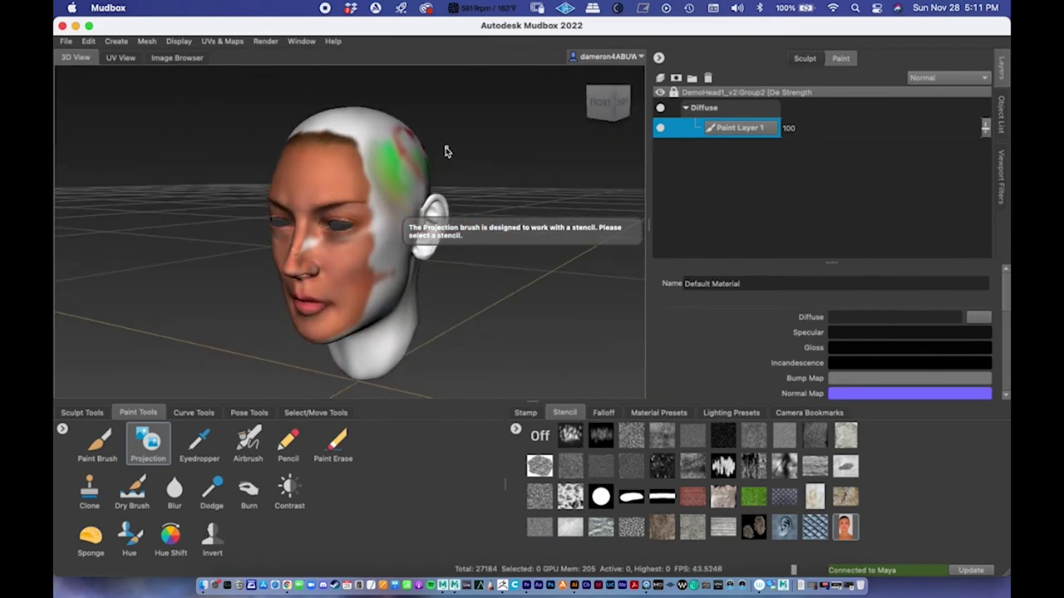
pyautogui.keyDown('alt'); pyautogui.moveTo(391, 225); pyautogui.dragTo(342, 216); pyautogui.keyUp('alt')
pyautogui.keyDown('alt'); pyautogui.moveTo(341, 216); pyautogui.dragTo(340, 201, button='middle'); pyautogui.keyUp('alt')
pyautogui.keyDown('alt'); pyautogui.moveTo(370, 184); pyautogui.dragTo(406, 183, button='right'); pyautogui.keyUp('alt')
pyautogui.keyDown('alt'); pyautogui.moveTo(408, 182); pyautogui.dragTo(598, 159); pyautogui.keyUp('alt')
pyautogui.keyDown('alt'); pyautogui.moveTo(507, 180); pyautogui.dragTo(589, 191); pyautogui.keyUp('alt')
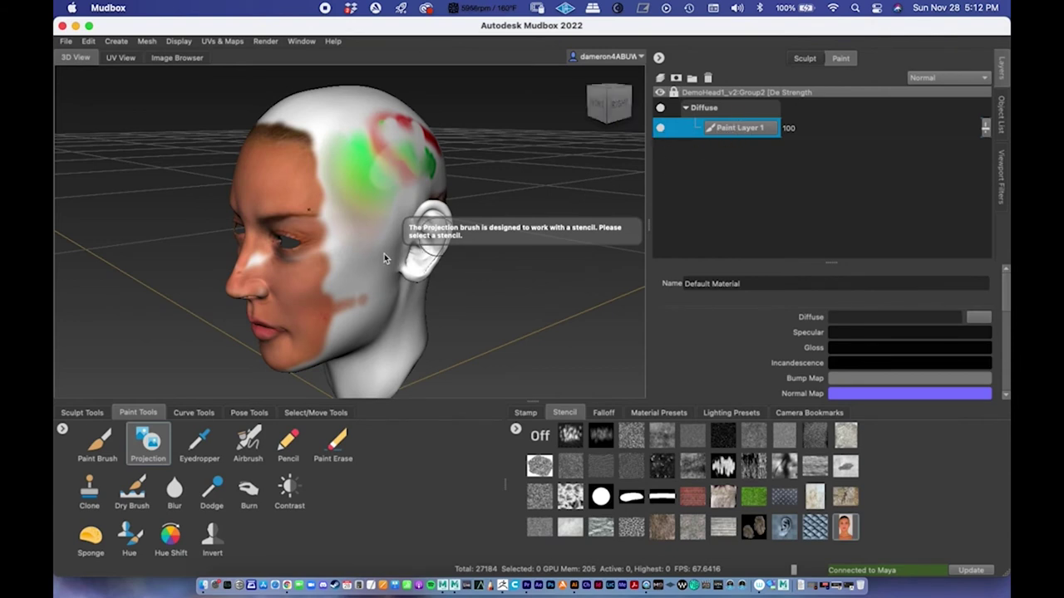
# Start a merged export of the Diffuse channel's paint layers, with the sourceimages folder as the destination.
pyautogui.rightClick(736, 132)
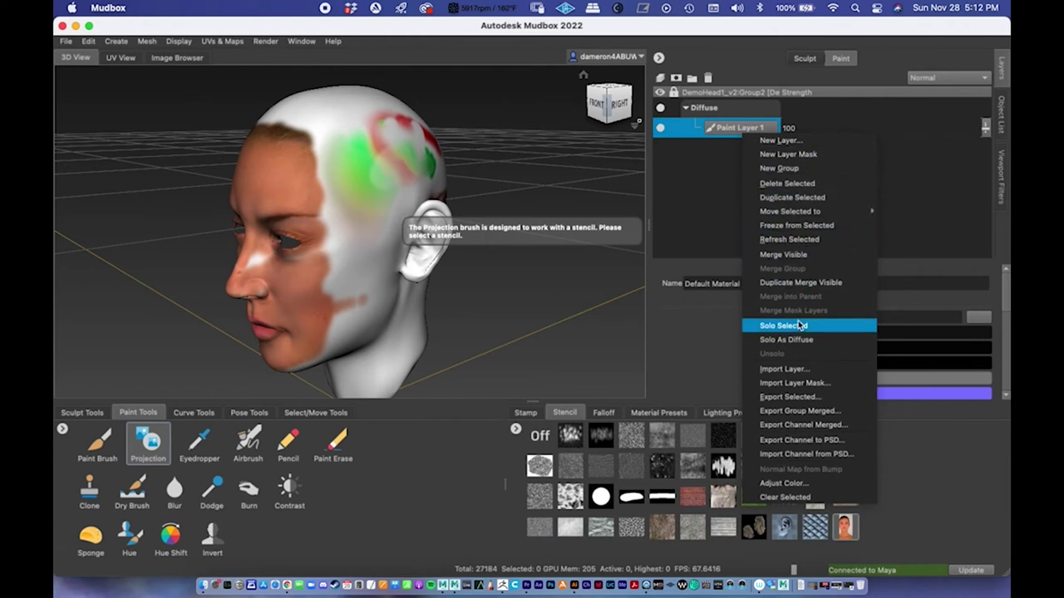
pyautogui.click(723, 115)
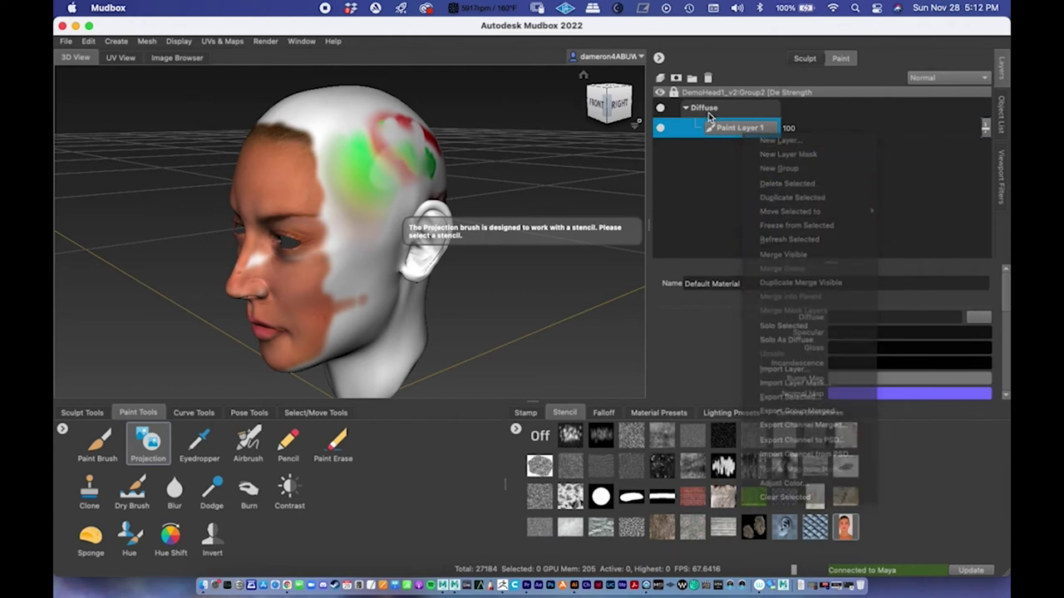
pyautogui.rightClick(714, 108)
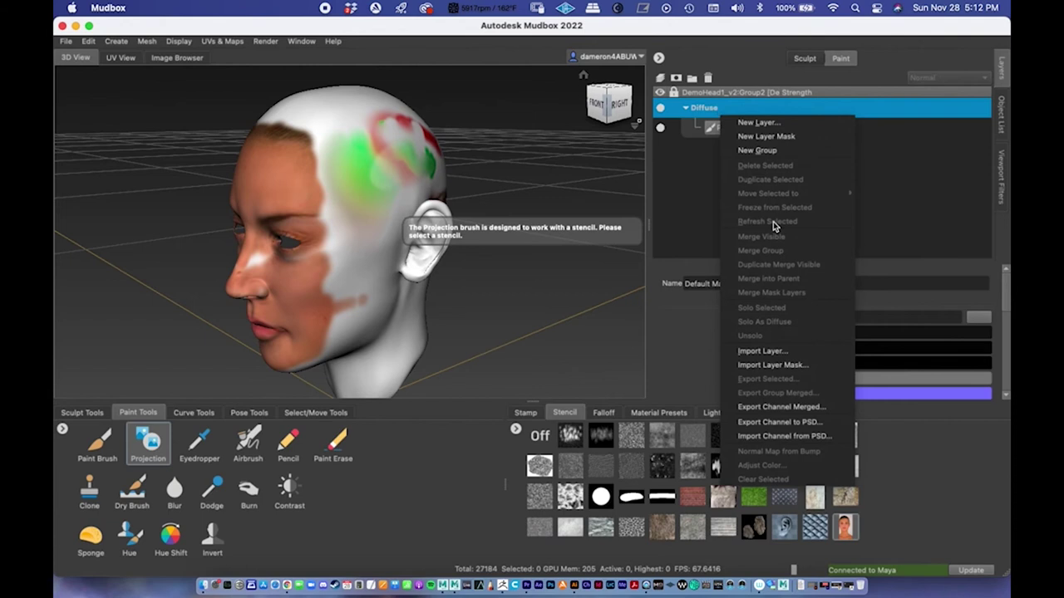
pyautogui.click(774, 407)
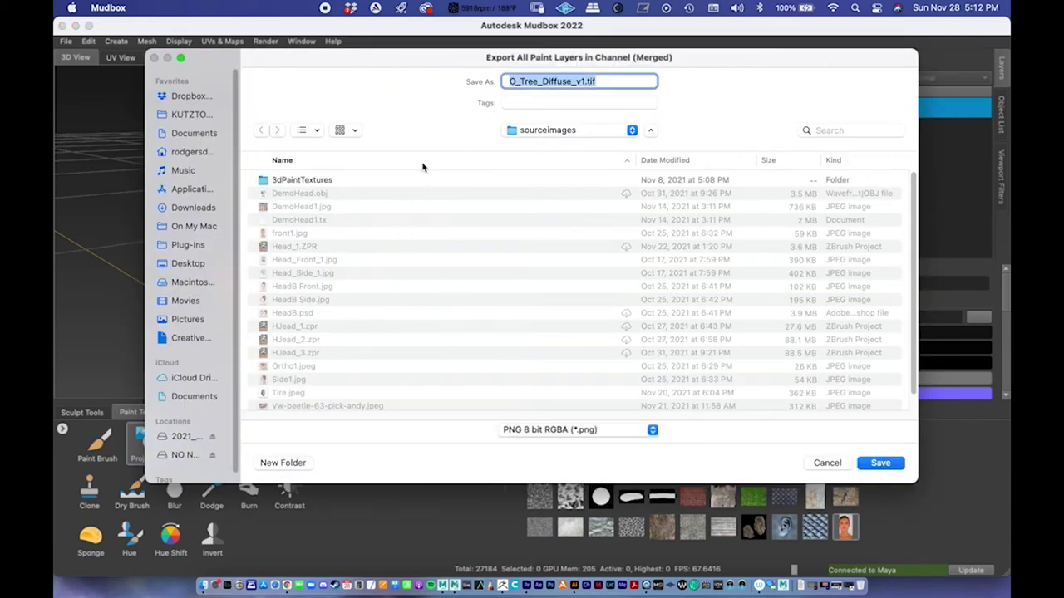
pyautogui.click(544, 133)
pyautogui.click(539, 131)
pyautogui.moveTo(464, 128); pyautogui.dragTo(463, 129)
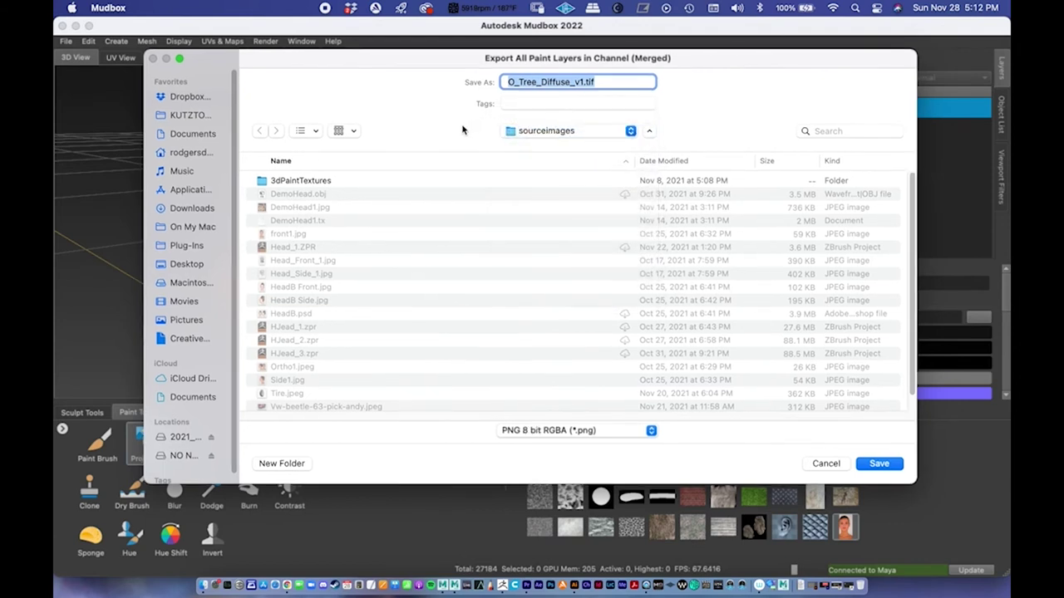
# Name the merged export Demo_Head_Mudbox_1, keep the PNG 8 bit RGBA format, and save it.
pyautogui.click(551, 81)
pyautogui.click(584, 438)
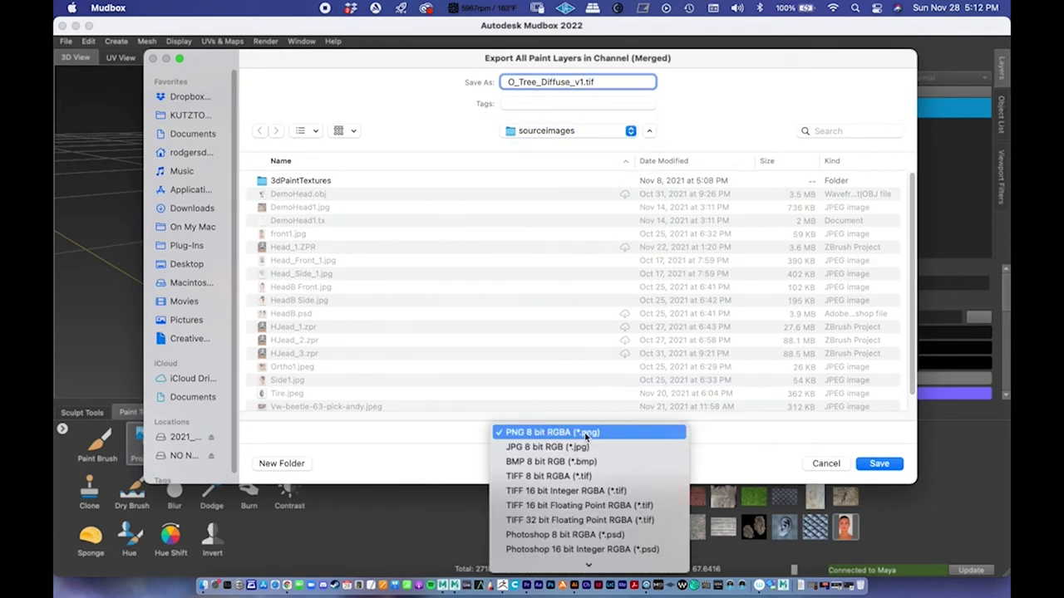
pyautogui.click(677, 432)
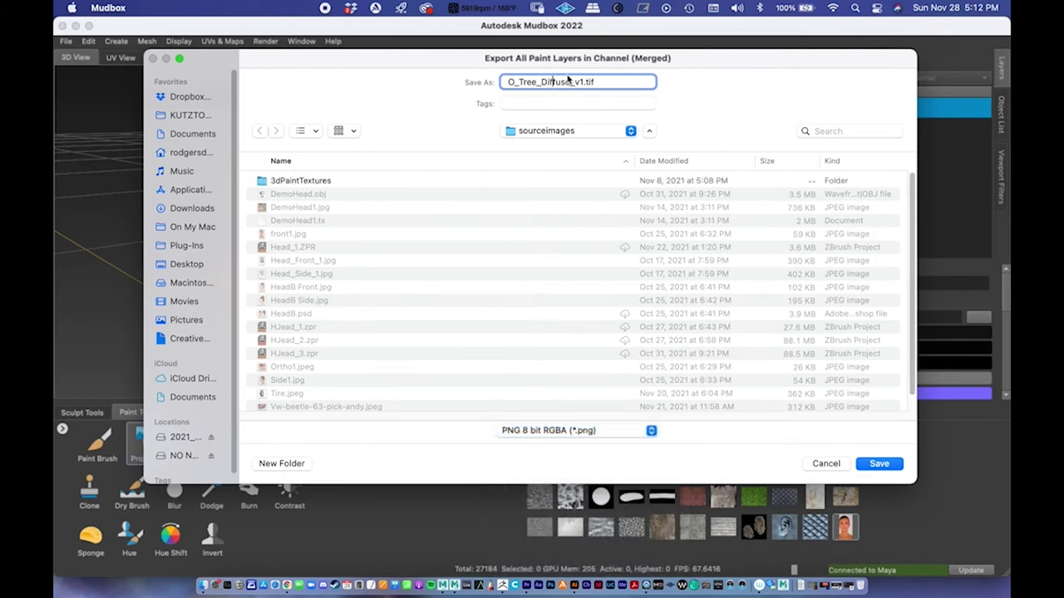
pyautogui.moveTo(597, 81); pyautogui.dragTo(456, 93)
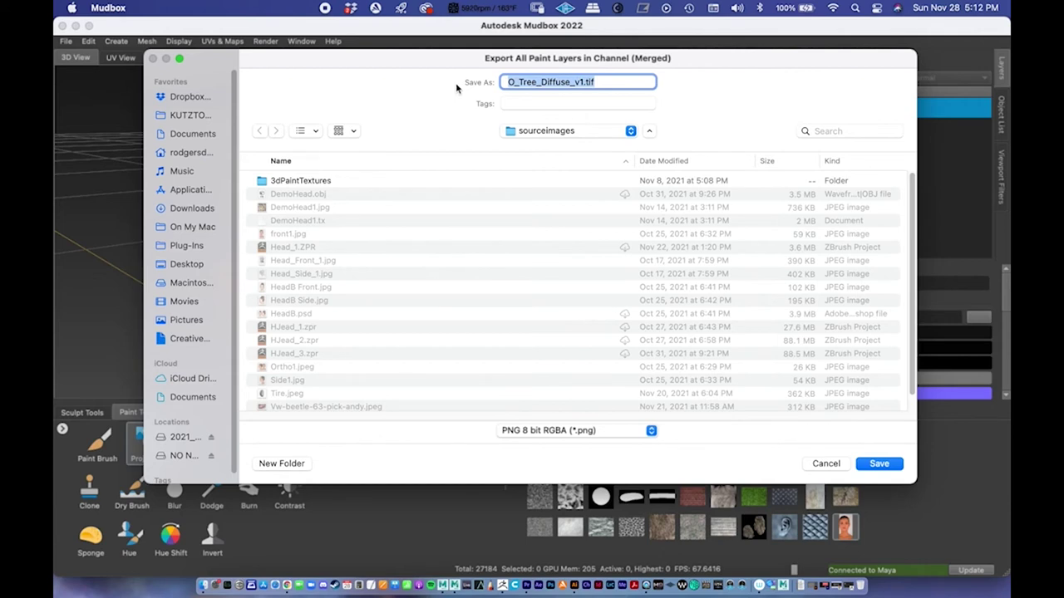
pyautogui.write('Demo_Head_Mudbox_1')
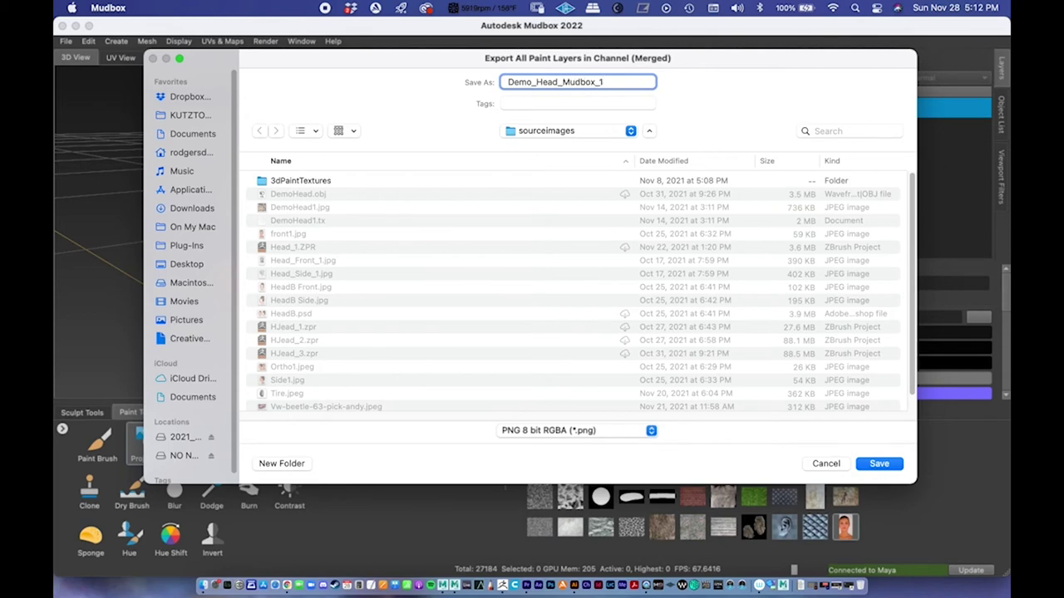
pyautogui.press('Return')
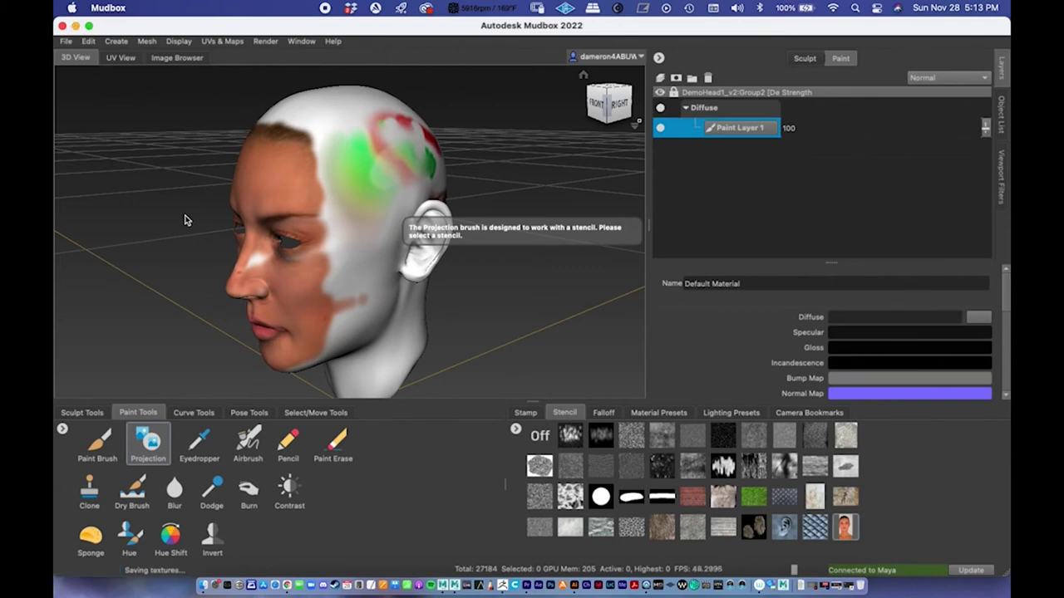
pyautogui.keyDown('alt'); pyautogui.moveTo(185, 221); pyautogui.dragTo(226, 96); pyautogui.keyUp('alt')
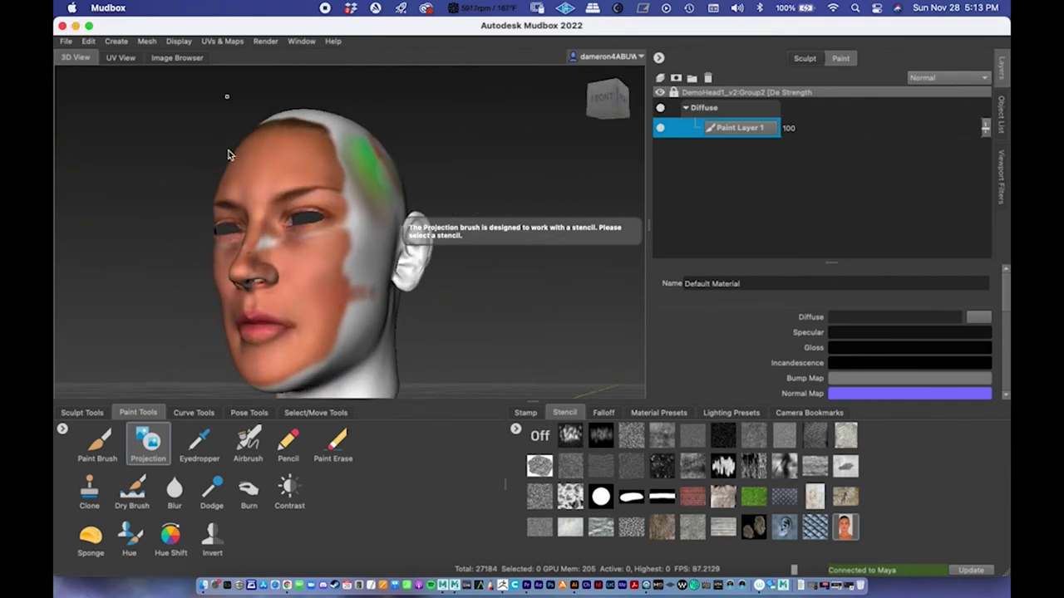
pyautogui.keyDown('alt'); pyautogui.moveTo(230, 154); pyautogui.dragTo(254, 198, button='right'); pyautogui.keyUp('alt')
pyautogui.keyDown('alt'); pyautogui.moveTo(254, 197); pyautogui.dragTo(344, 181, button='middle'); pyautogui.keyUp('alt')
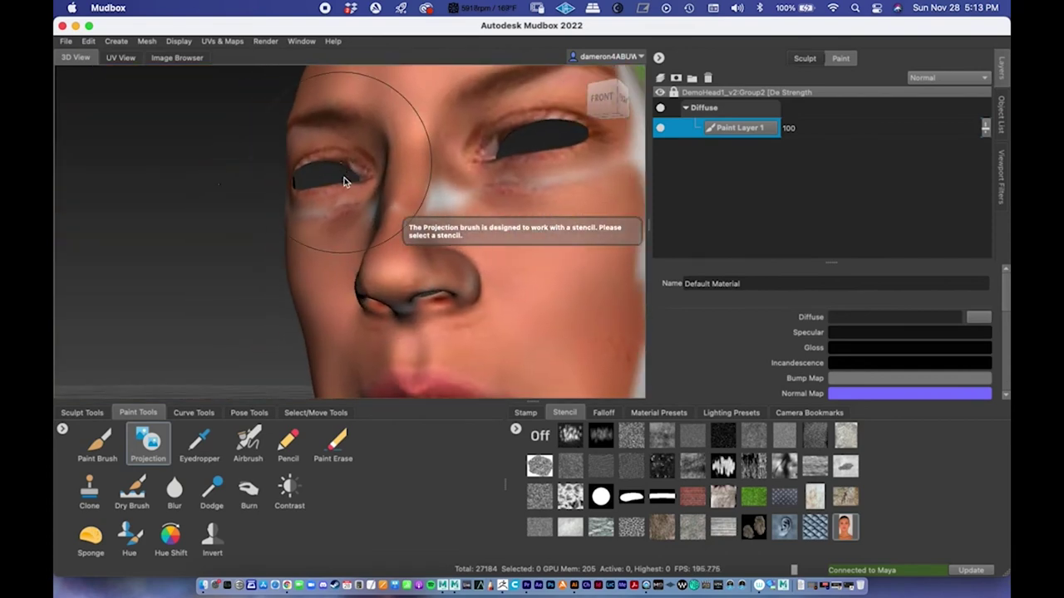
pyautogui.keyDown('alt'); pyautogui.moveTo(345, 181); pyautogui.dragTo(162, 65, button='right'); pyautogui.keyUp('alt')
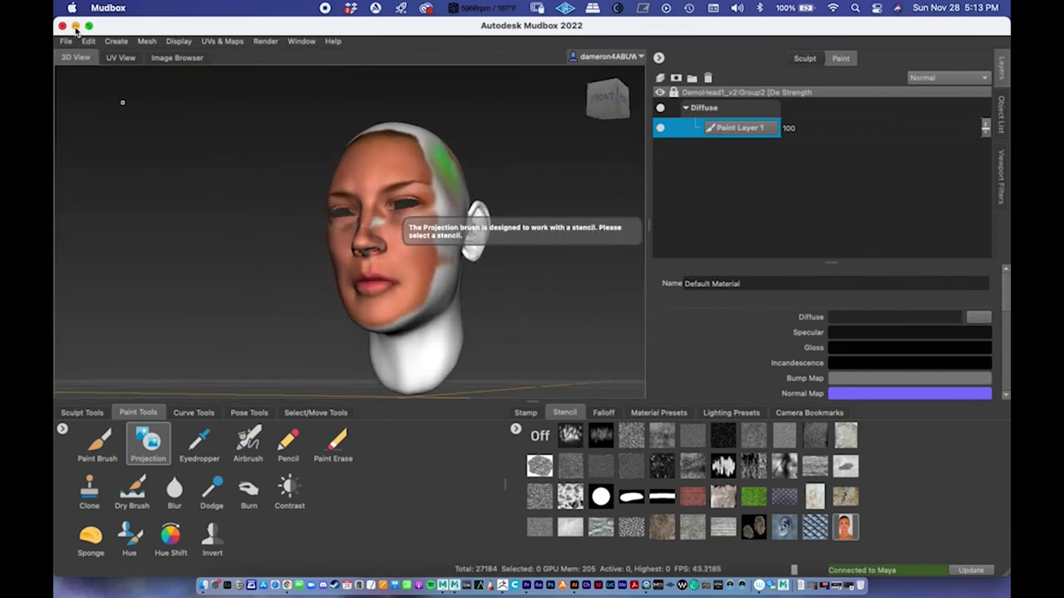
# Switch to Maya, keep the Maya Classic workspace, and enlarge the perspective view with the selected head framed.
pyautogui.click(75, 25)
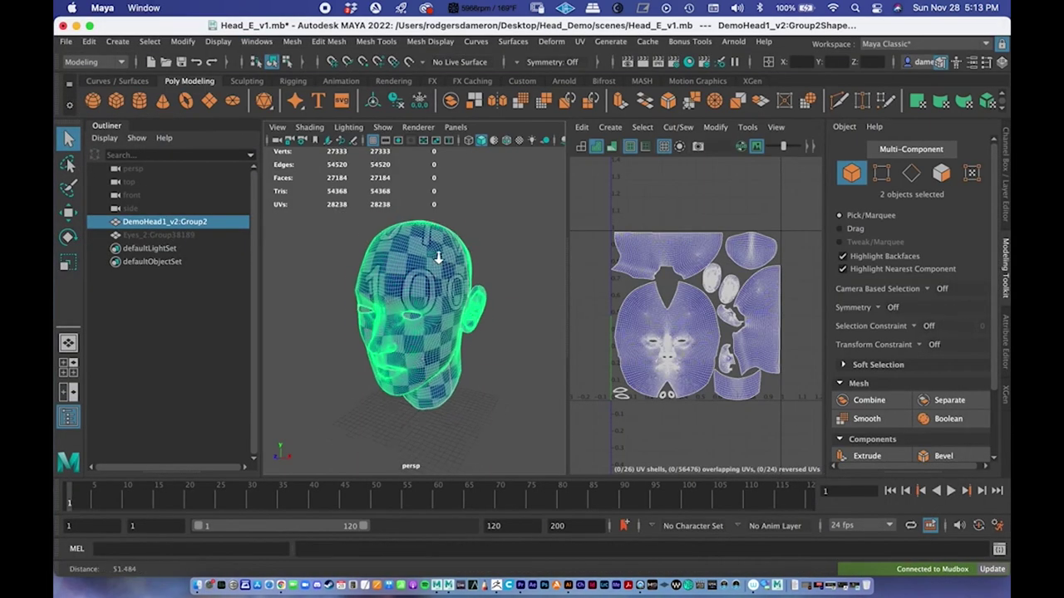
pyautogui.scroll(3, 438, 259)
pyautogui.click(892, 45)
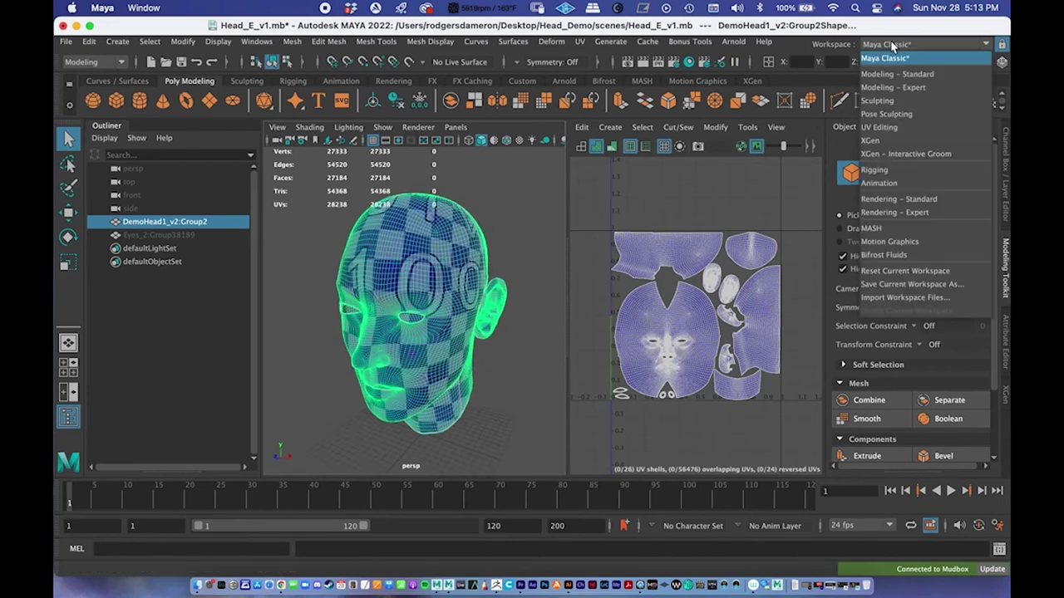
pyautogui.click(886, 58)
pyautogui.press('space')
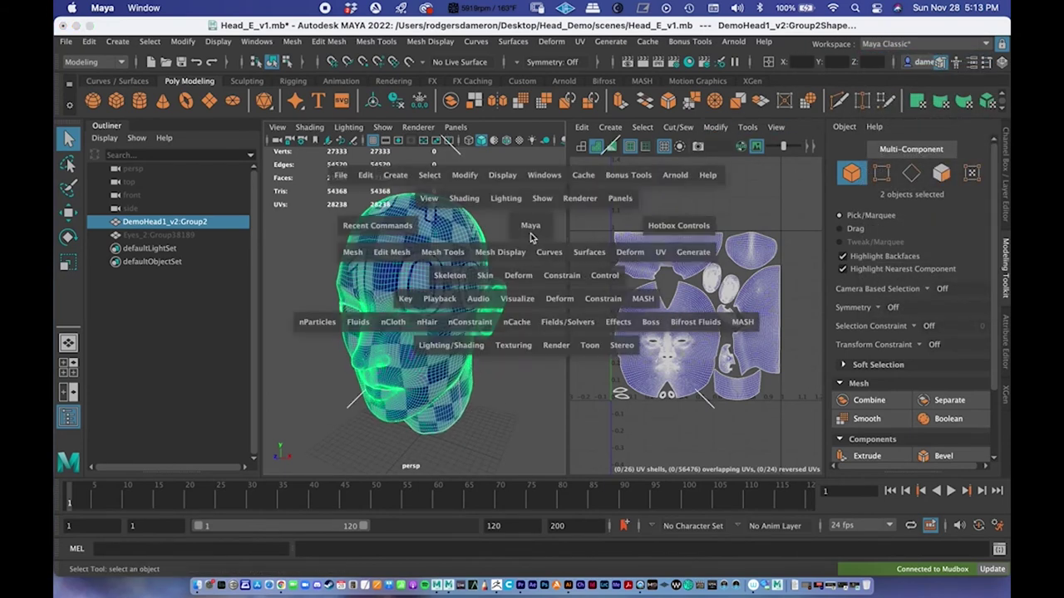
pyautogui.press('f')
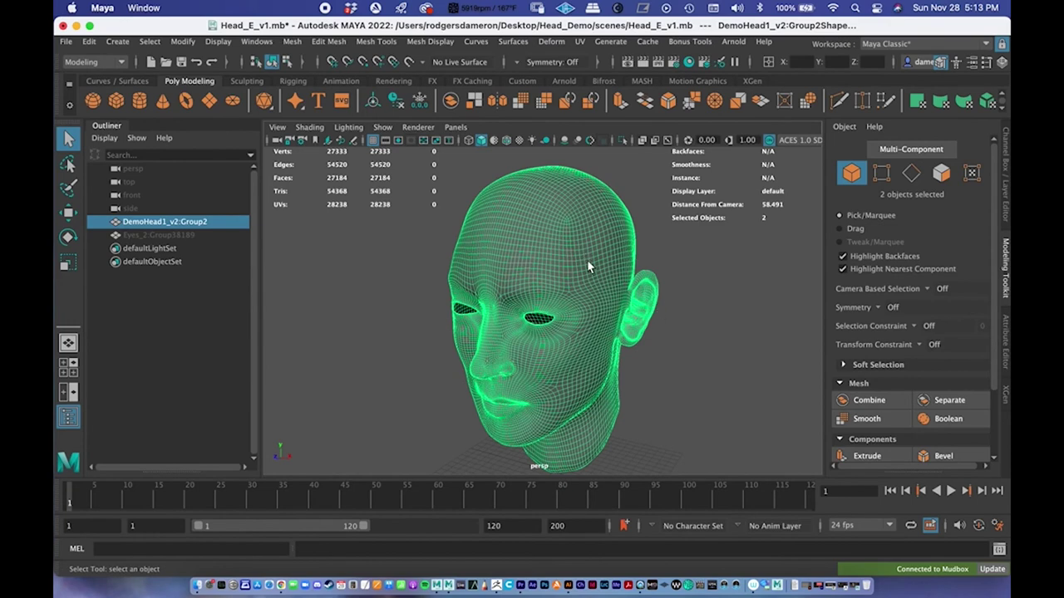
pyautogui.keyDown('alt'); pyautogui.moveTo(587, 266); pyautogui.dragTo(639, 274); pyautogui.keyUp('alt')
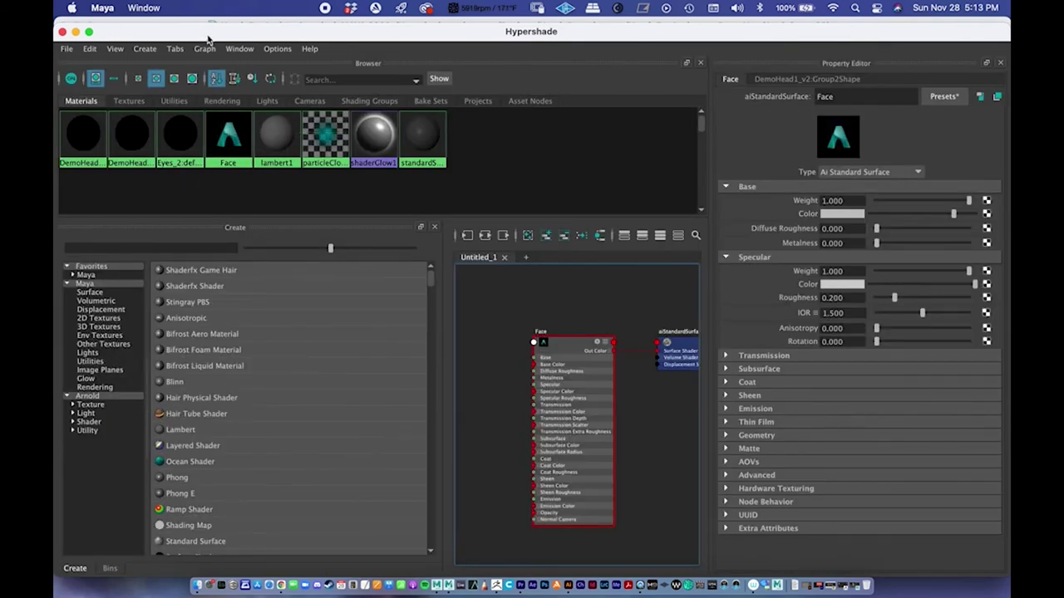
# Add an Arnold Physical Sky to the scene and place the Hypershade window clear of the head's face.
pyautogui.moveTo(208, 39); pyautogui.dragTo(719, 156)
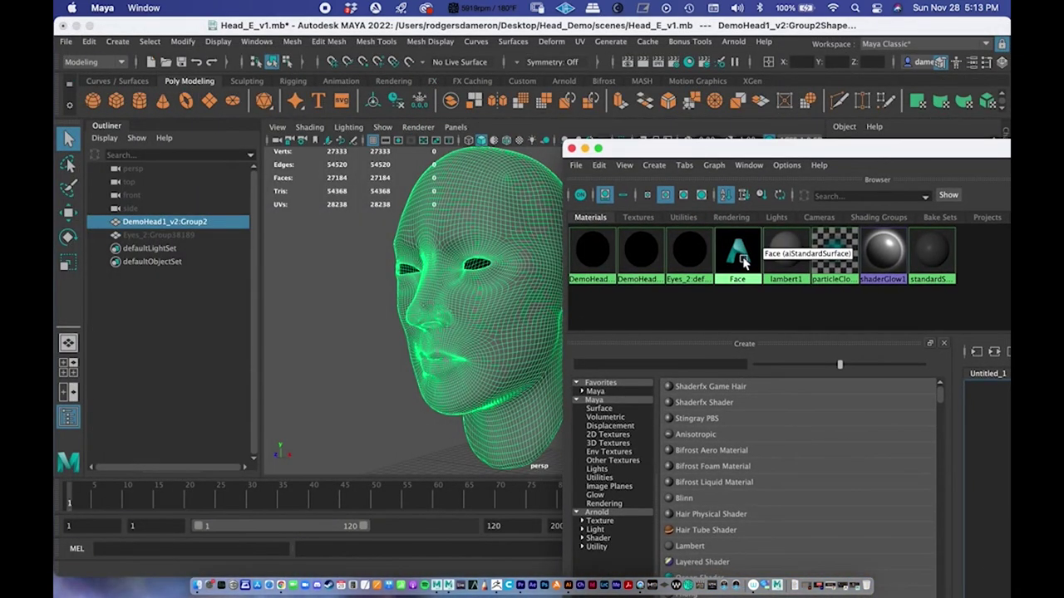
pyautogui.moveTo(731, 148); pyautogui.dragTo(816, 168)
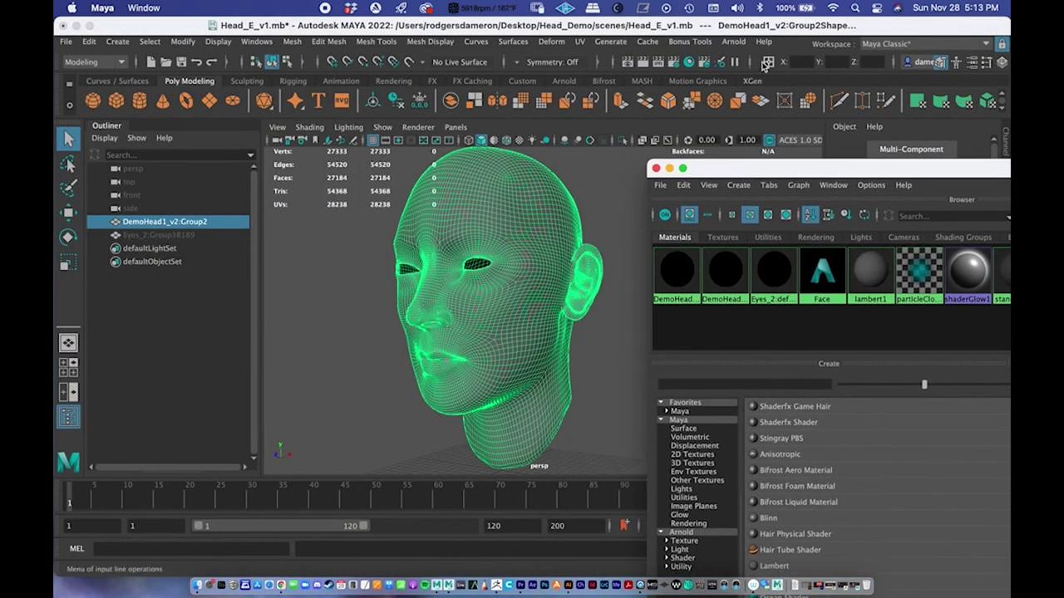
pyautogui.click(737, 44)
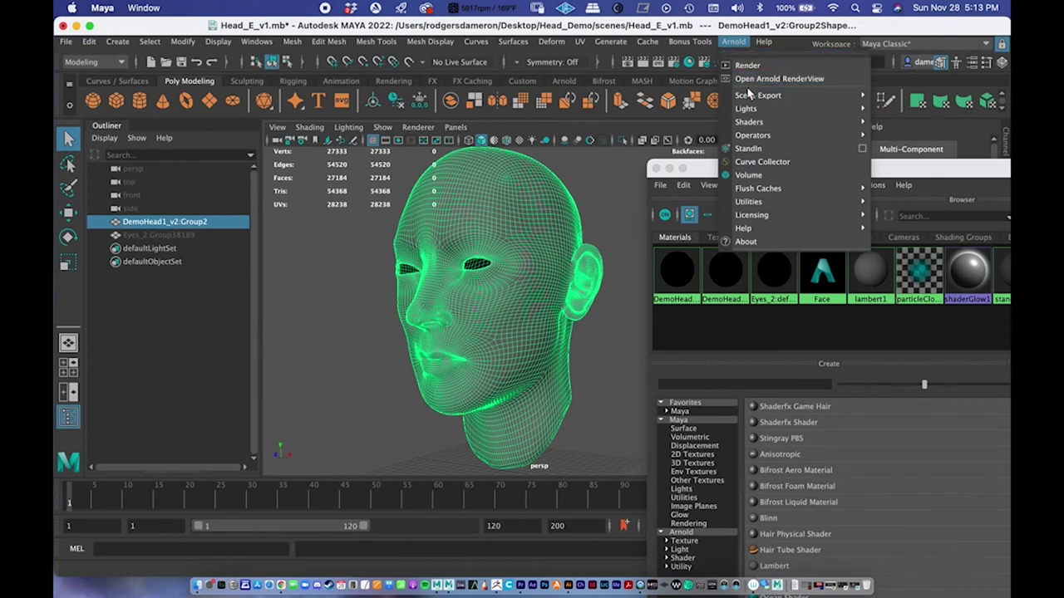
pyautogui.moveTo(748, 109)
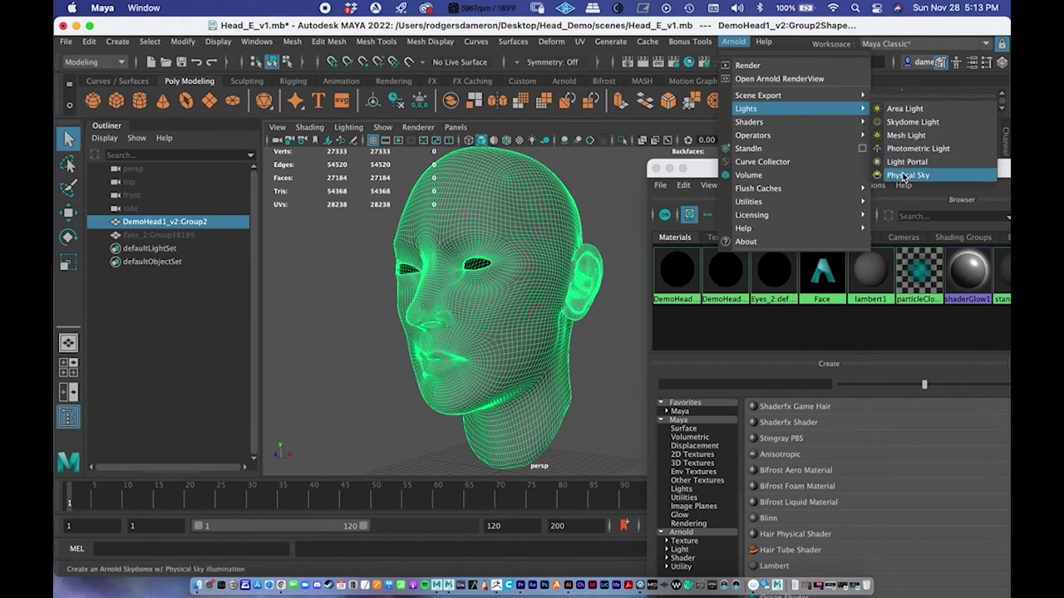
pyautogui.click(904, 176)
pyautogui.moveTo(724, 176)
pyautogui.mouseDown()
pyautogui.moveTo(644, 175)
pyautogui.moveTo(664, 176)
pyautogui.moveTo(195, 75)
pyautogui.mouseUp()
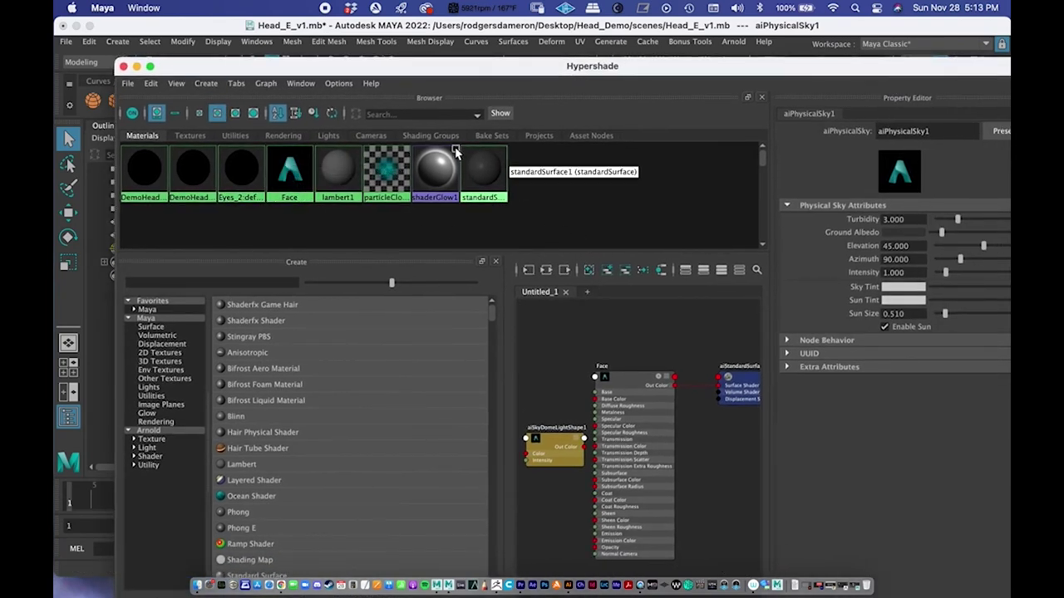
pyautogui.moveTo(361, 72); pyautogui.dragTo(434, 374)
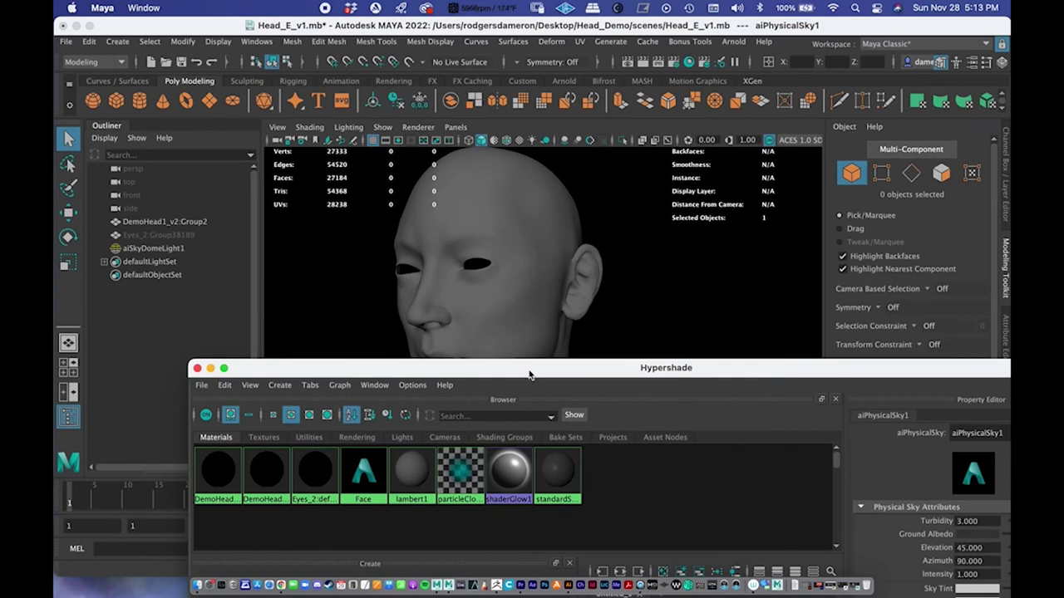
# Bring the whole Hypershade window into view and clear its node graph.
pyautogui.moveTo(531, 375); pyautogui.dragTo(395, 35)
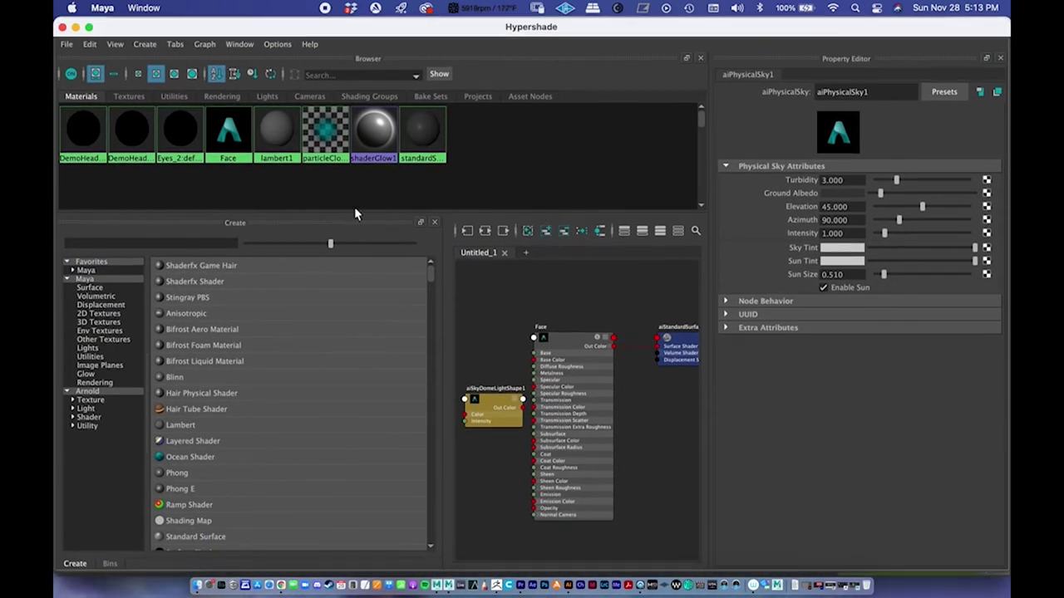
pyautogui.moveTo(562, 34); pyautogui.dragTo(595, 204)
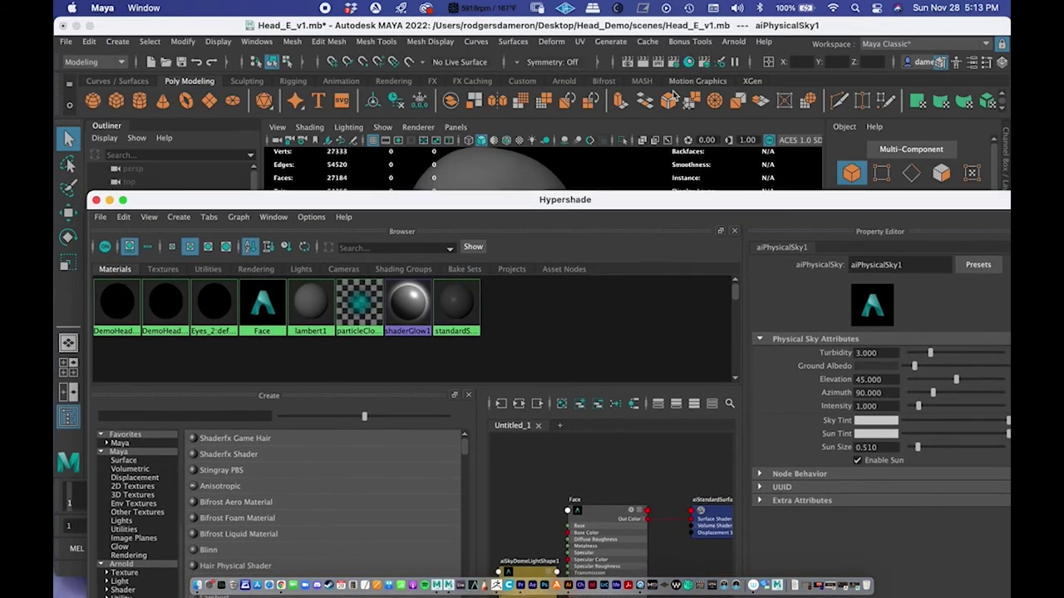
pyautogui.moveTo(552, 212); pyautogui.dragTo(493, 42)
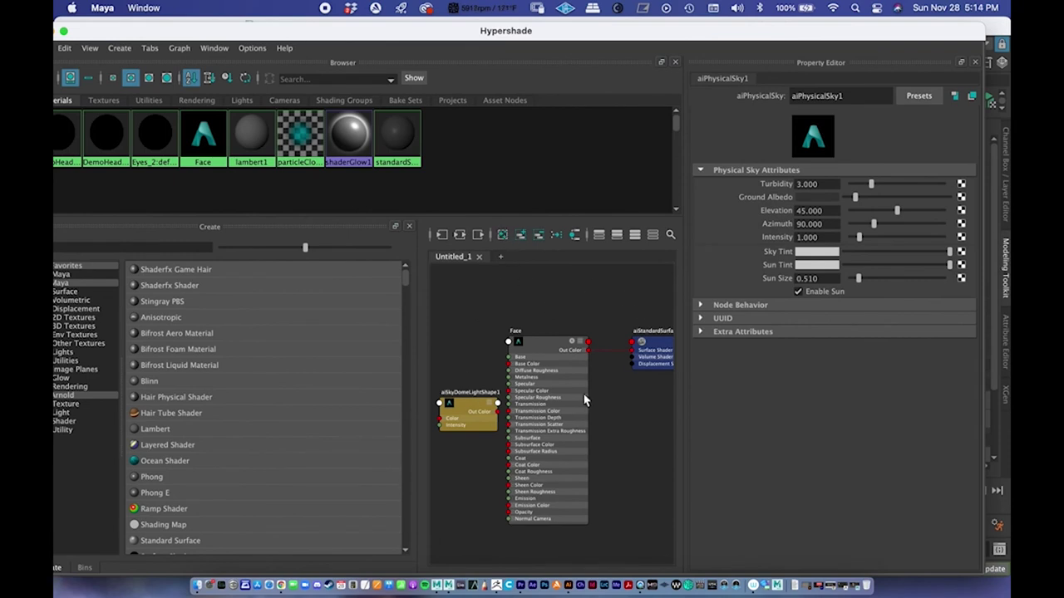
pyautogui.click(503, 235)
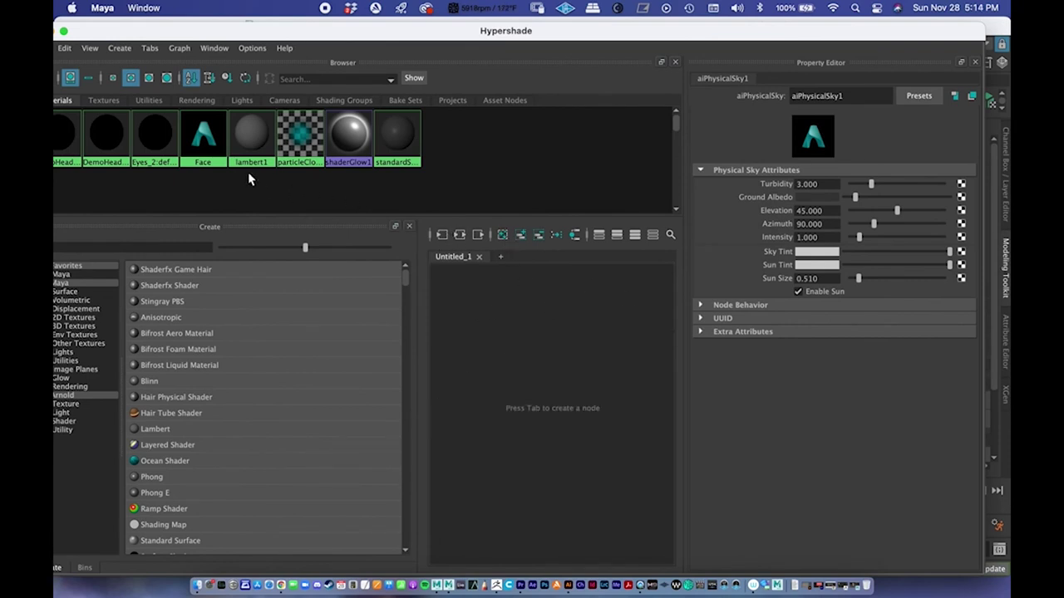
# Create an Arnold aiStandardSurface shader in the Hypershade.
pyautogui.click(204, 145)
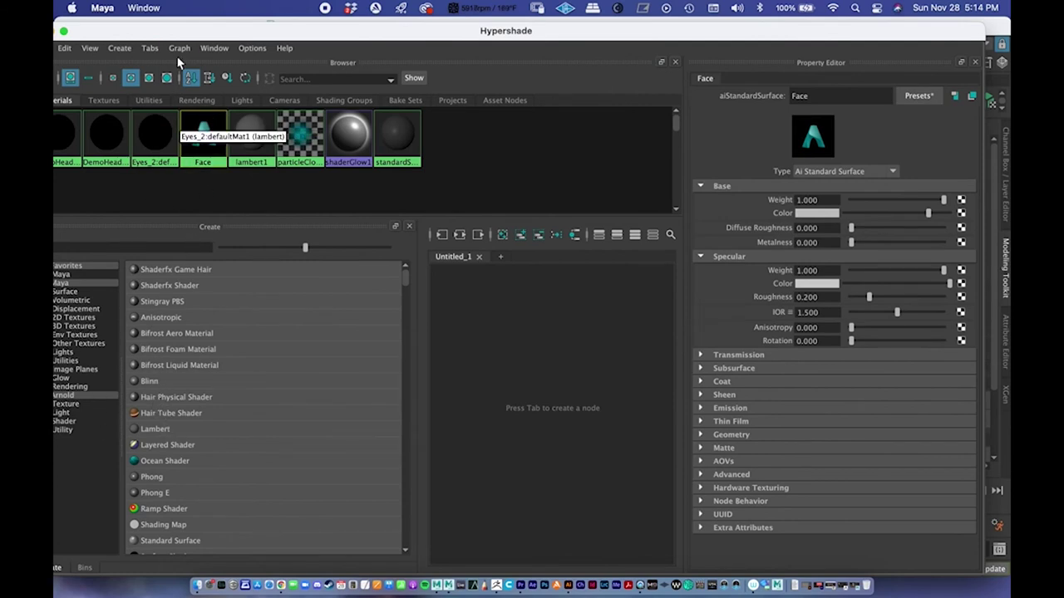
pyautogui.moveTo(183, 33); pyautogui.dragTo(254, 32)
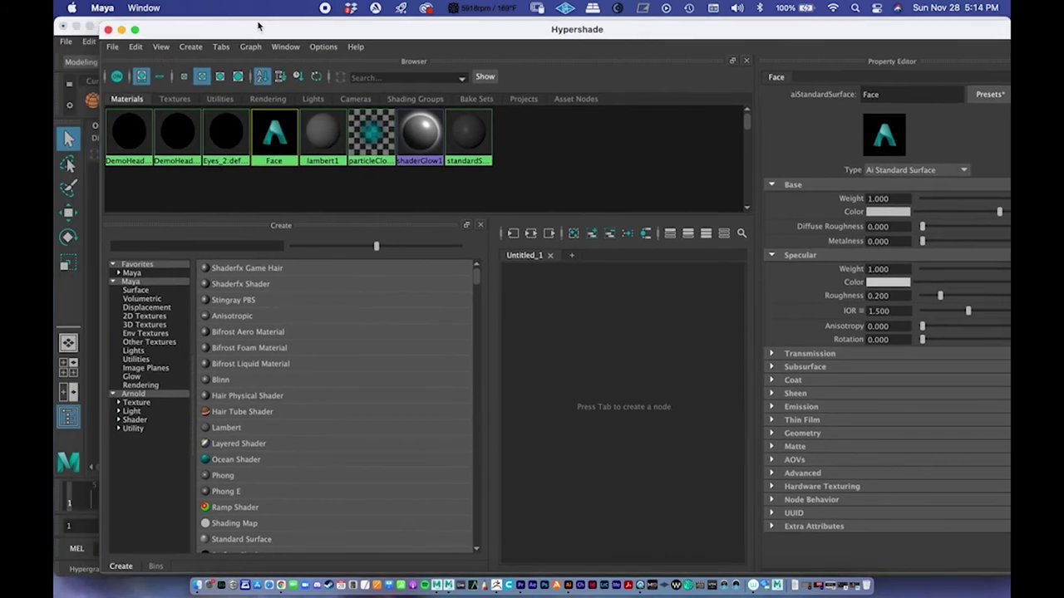
pyautogui.click(119, 420)
pyautogui.click(141, 420)
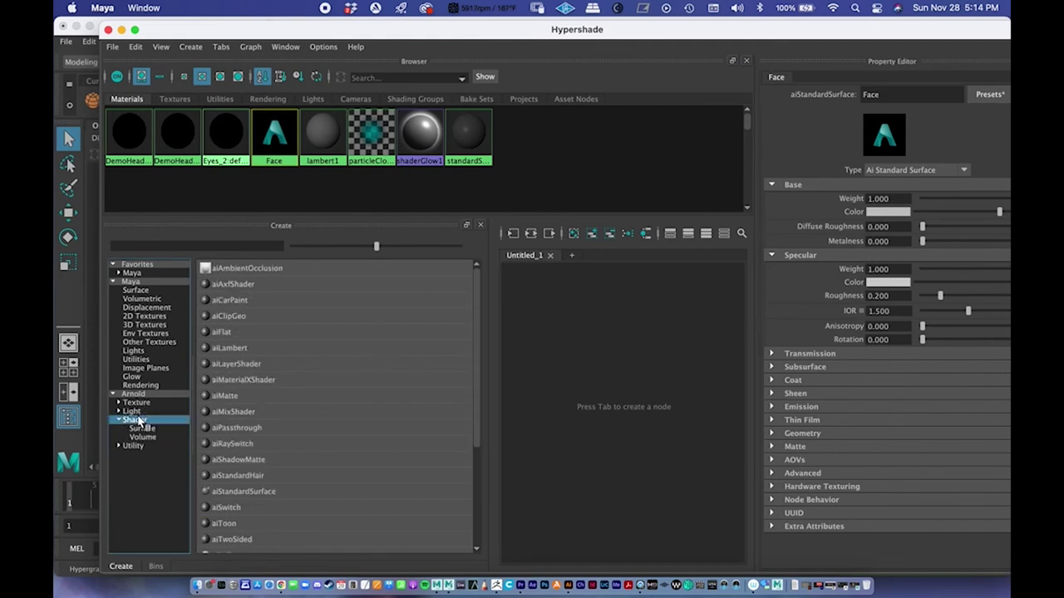
pyautogui.scroll(-5, 478, 422)
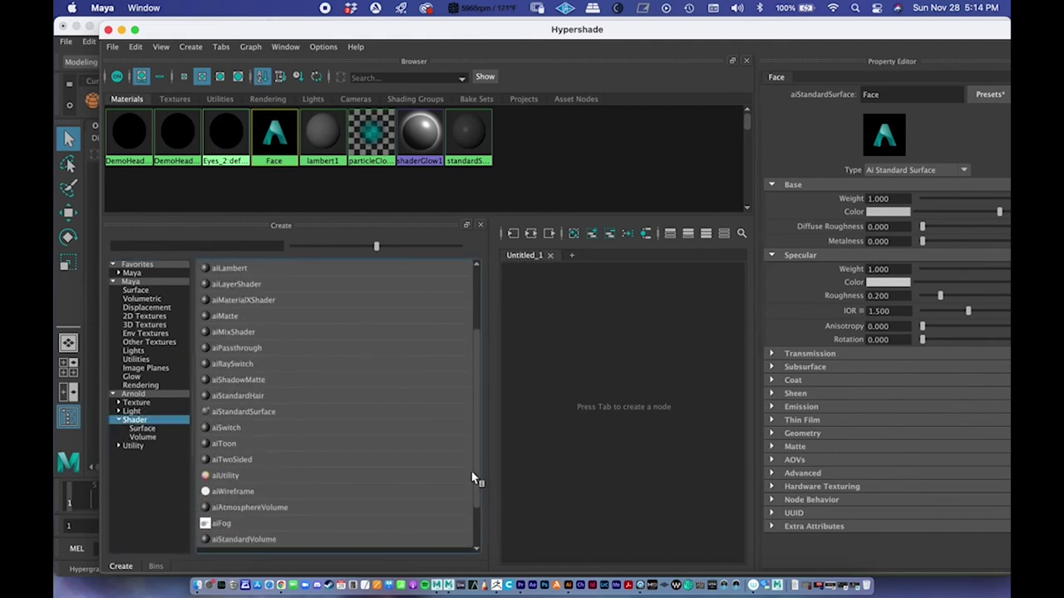
pyautogui.click(232, 412)
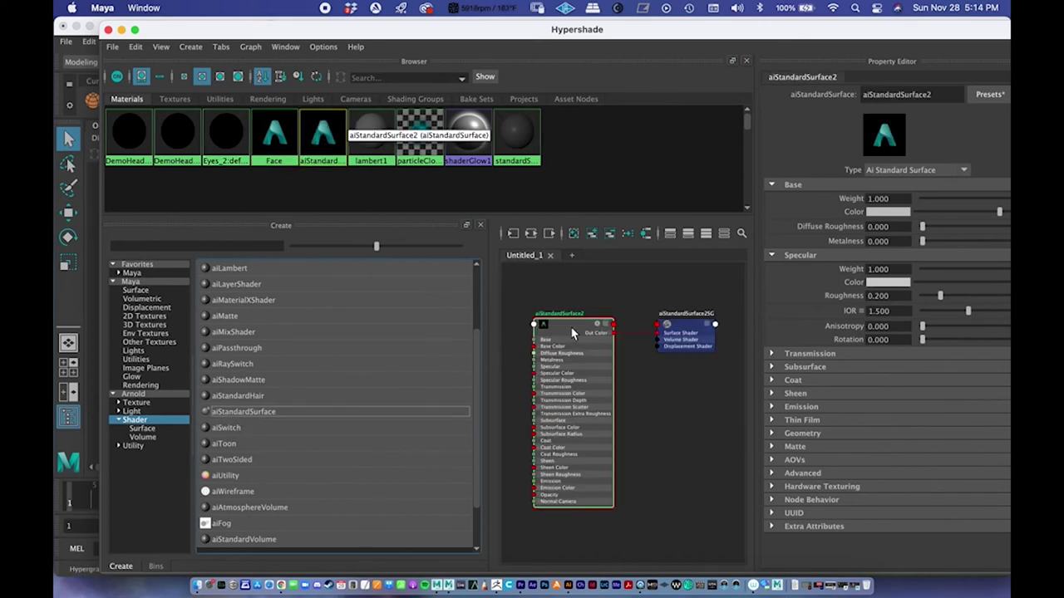
# Rename the newly created aiStandardSurface material as FACE_2.
pyautogui.click(322, 146)
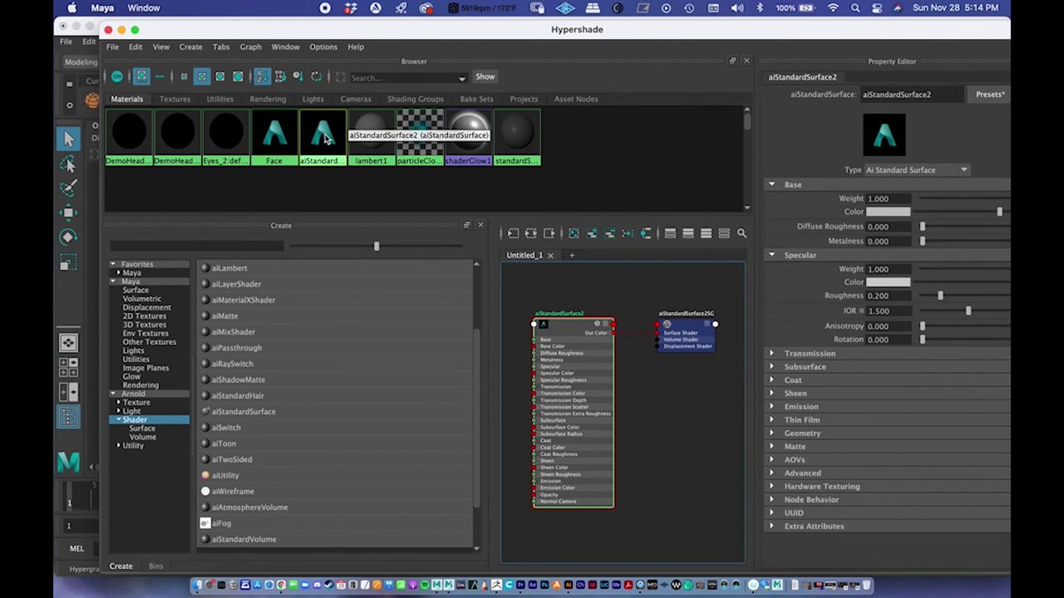
pyautogui.moveTo(327, 139); pyautogui.dragTo(306, 264, button='right')
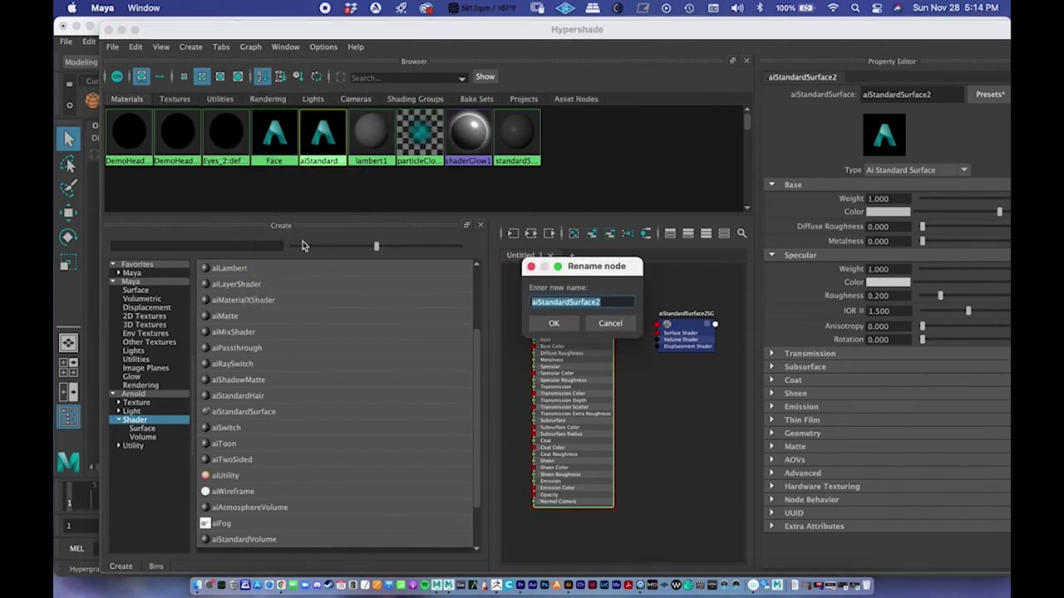
pyautogui.write('FACE_2')
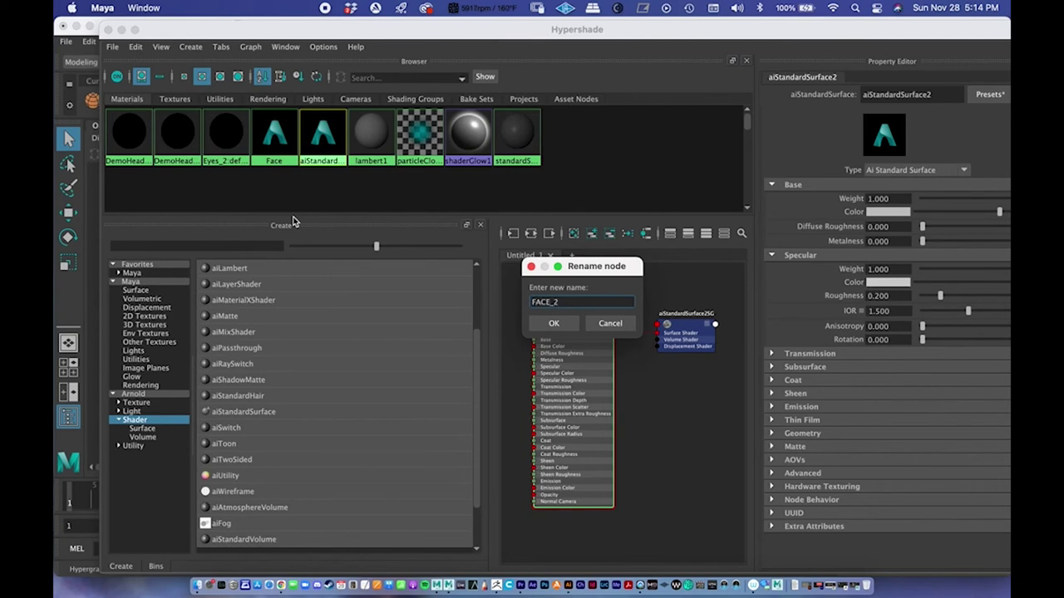
pyautogui.press('Return')
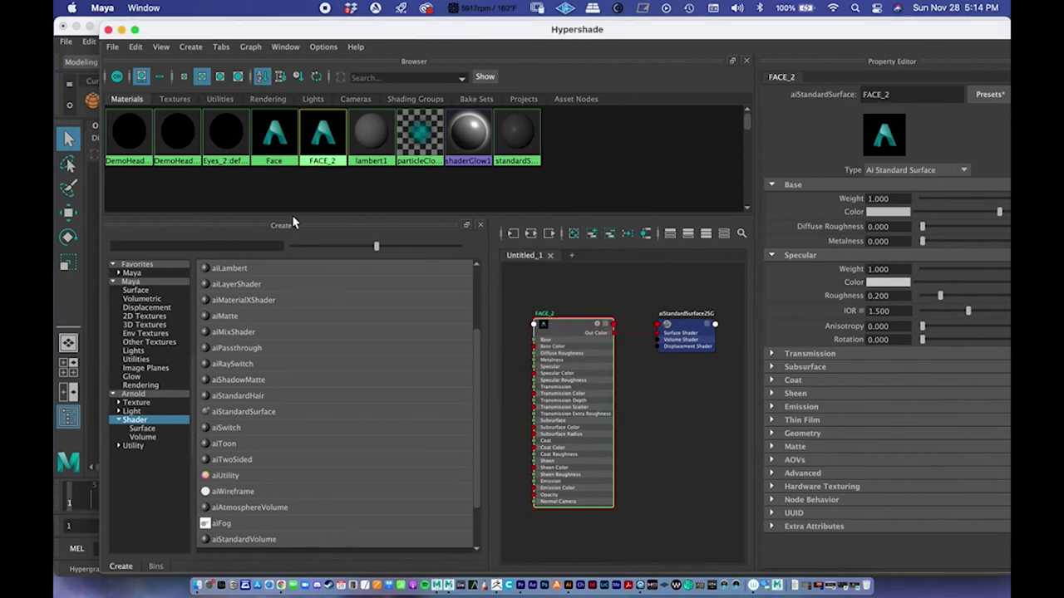
# Assign the FACE_2 material to the head mesh in the perspective view.
pyautogui.moveTo(331, 32); pyautogui.dragTo(723, 151)
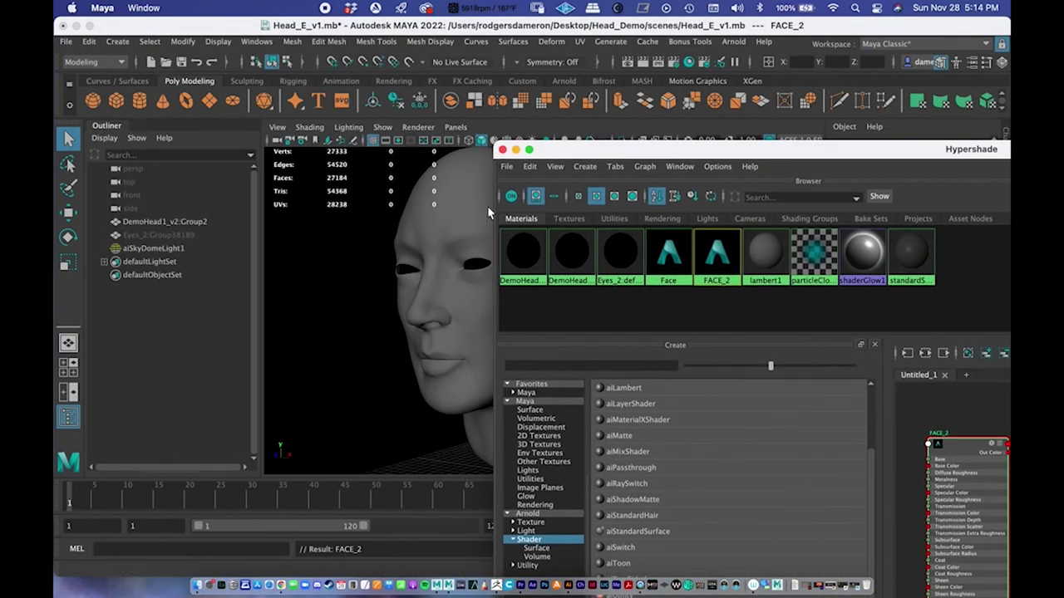
pyautogui.click(440, 212)
pyautogui.rightClick(719, 259)
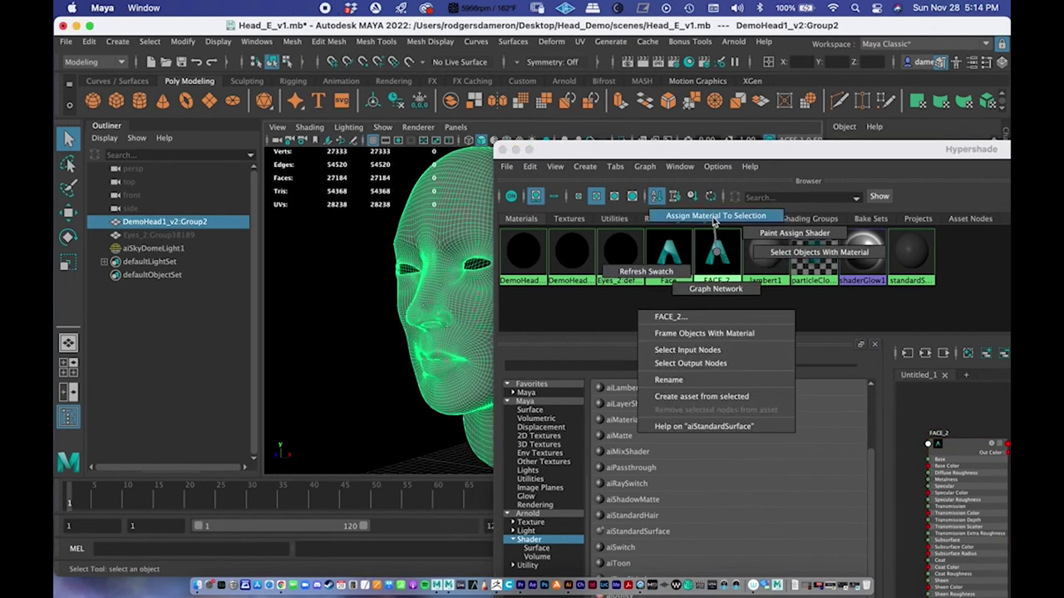
pyautogui.click(713, 219)
# Show the FACE_2 node's attributes and arrange it beside its shading group node in the graph.
pyautogui.moveTo(669, 154); pyautogui.dragTo(196, 48)
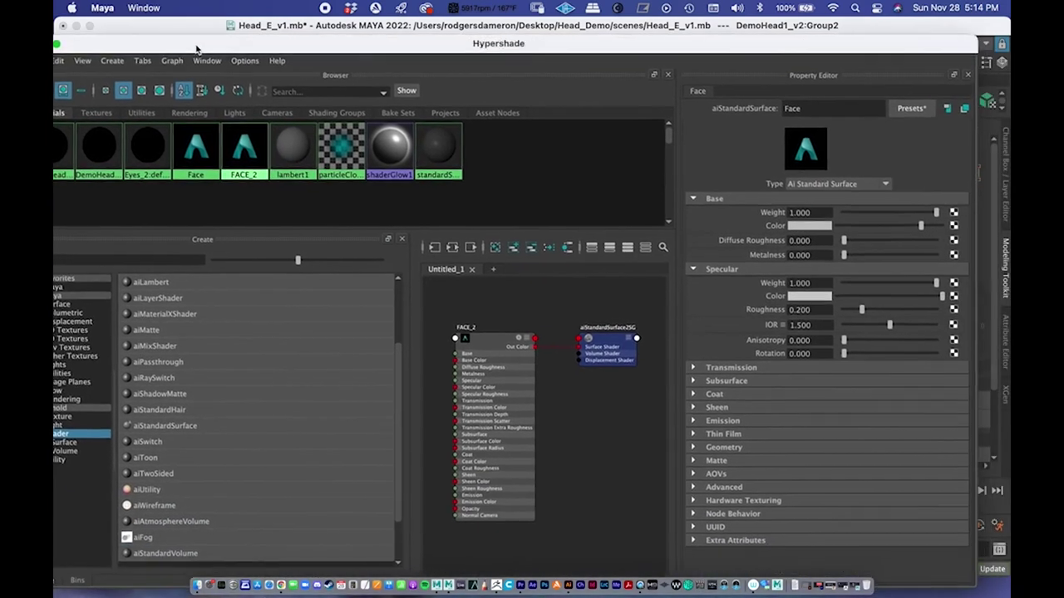
pyautogui.click(571, 364)
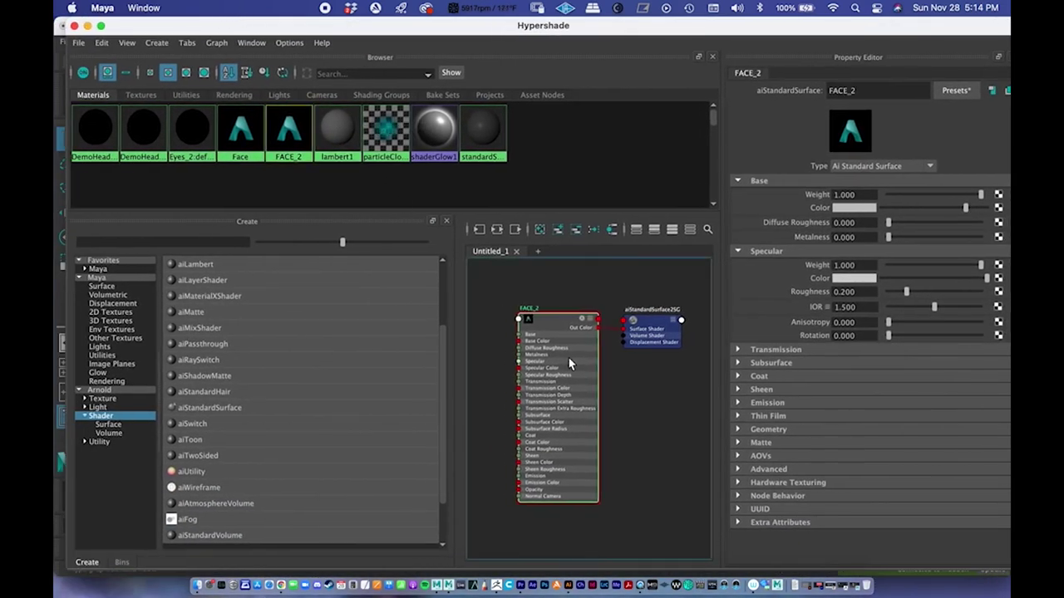
pyautogui.moveTo(570, 360); pyautogui.dragTo(580, 364)
pyautogui.moveTo(649, 320); pyautogui.dragTo(665, 312)
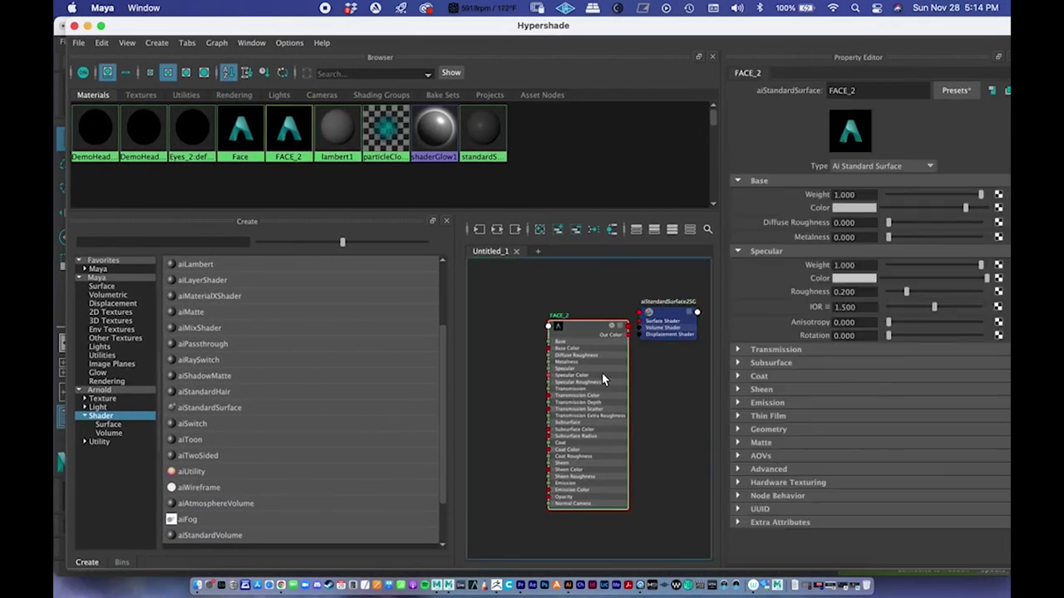
pyautogui.moveTo(603, 374); pyautogui.dragTo(606, 373)
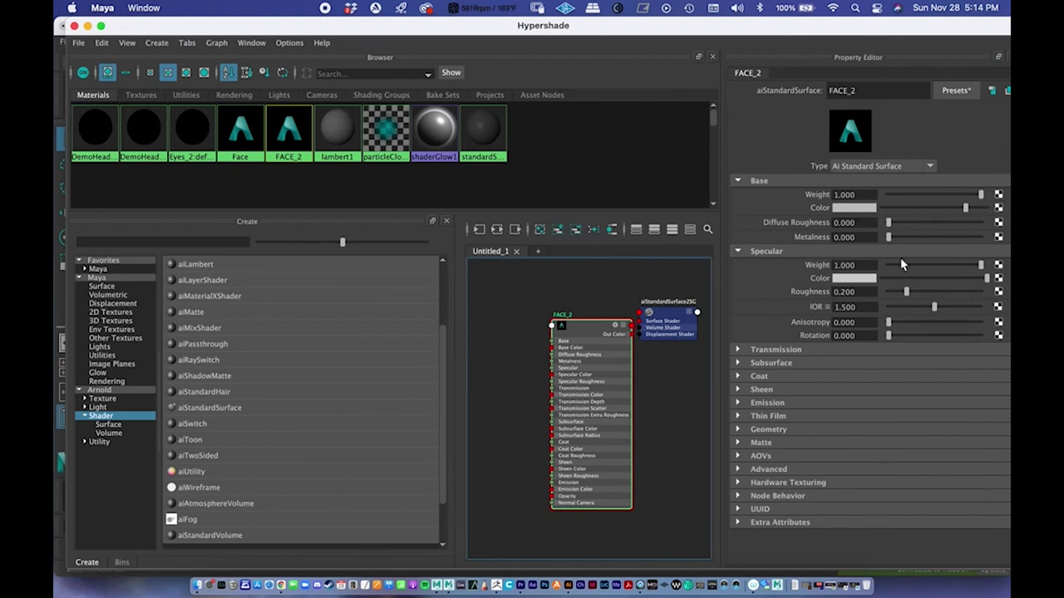
pyautogui.moveTo(588, 374); pyautogui.dragTo(601, 326)
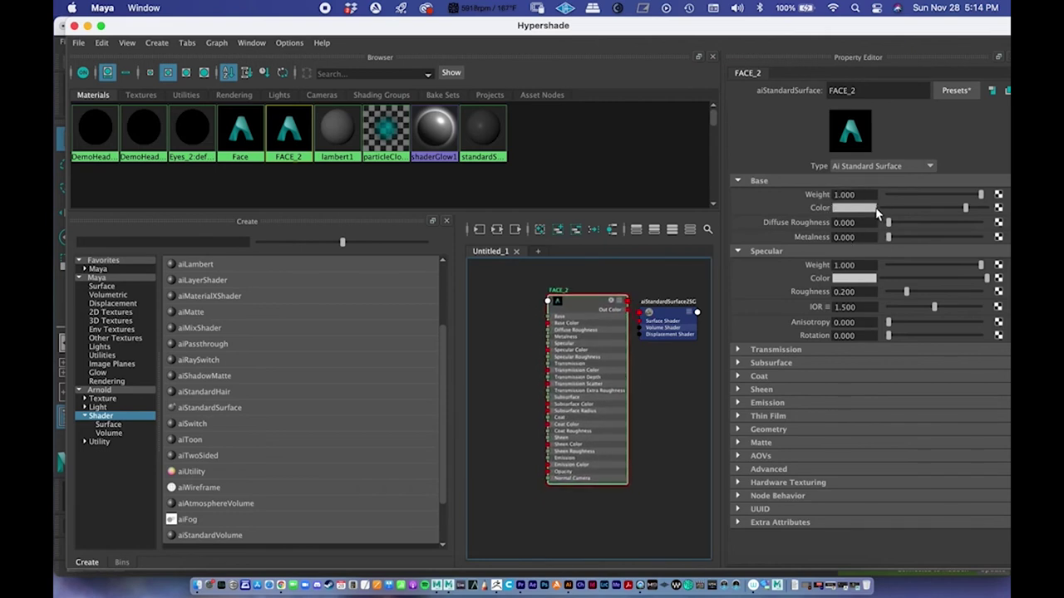
# Connect a File texture node to the Base Color of the FACE_2 material.
pyautogui.click(998, 208)
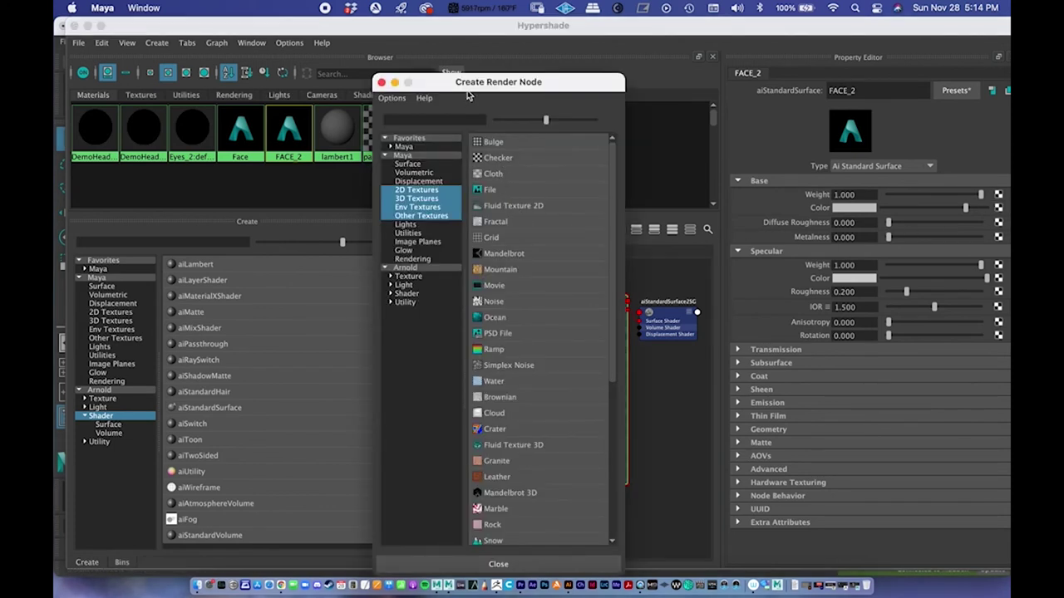
pyautogui.moveTo(478, 83); pyautogui.dragTo(469, 78)
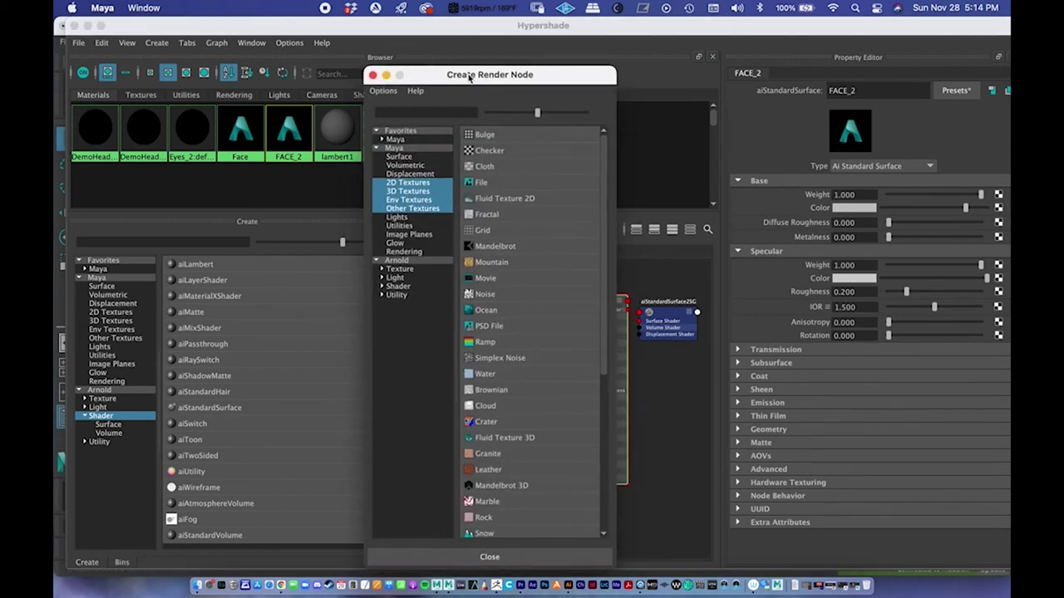
pyautogui.click(480, 189)
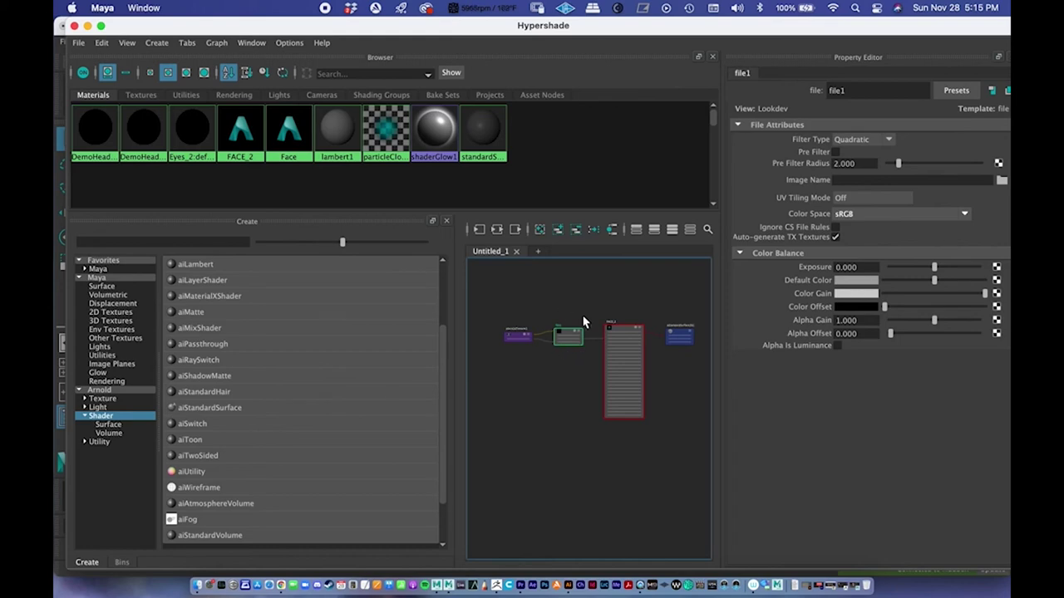
# Load Demo_Head_Mudbox_1.png from the sourceimages folder as the file texture's image.
pyautogui.click(1001, 181)
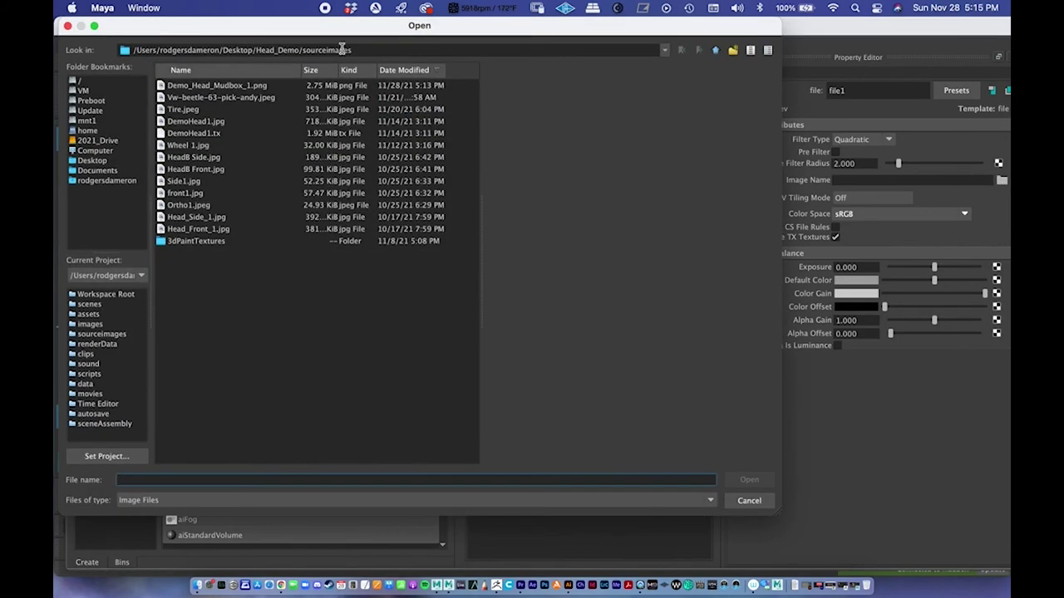
pyautogui.click(215, 87)
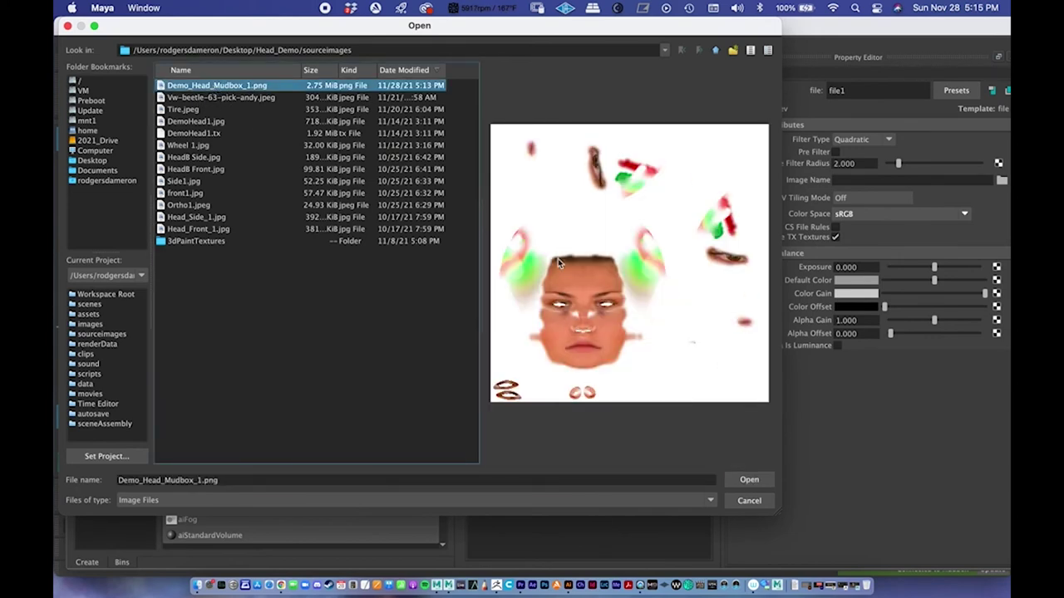
pyautogui.click(748, 480)
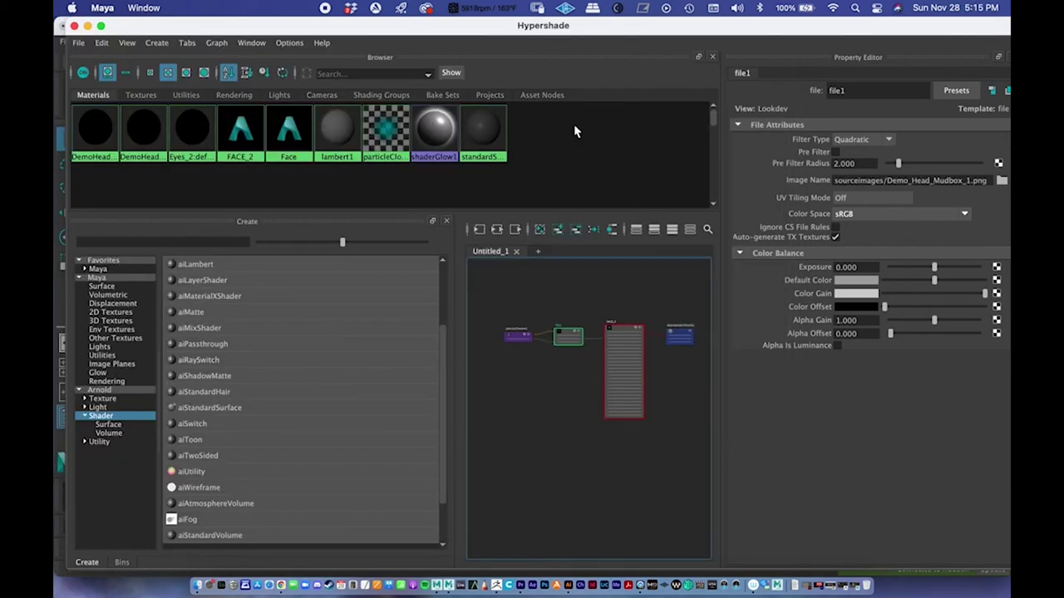
# Minimize the Hypershade and render the textured head from the perspective camera in the Arnold RenderView.
pyautogui.moveTo(339, 30); pyautogui.dragTo(594, 110)
pyautogui.click(330, 102)
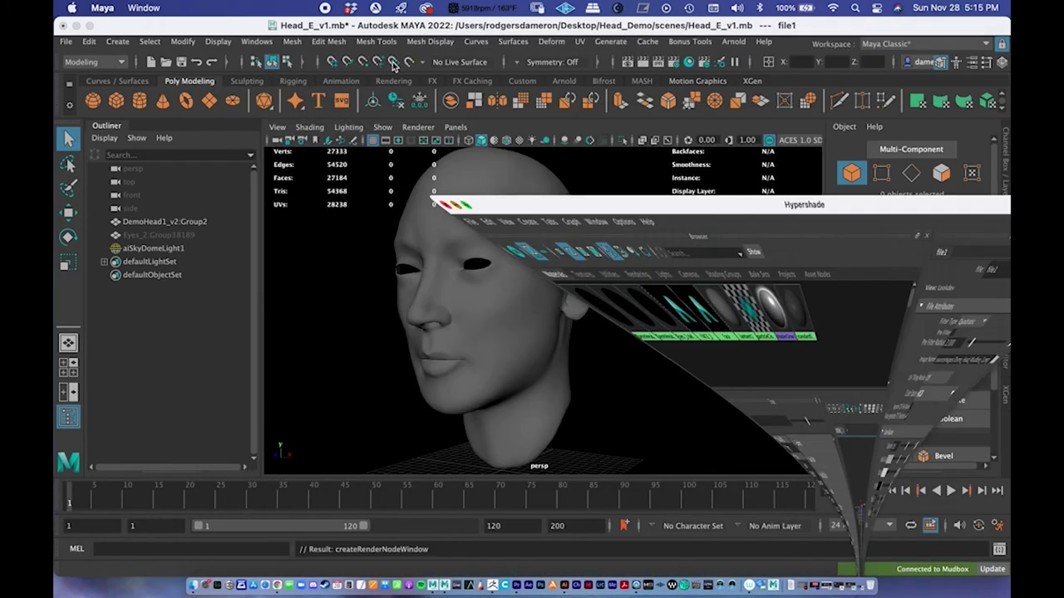
pyautogui.keyDown('alt'); pyautogui.moveTo(518, 253); pyautogui.dragTo(540, 268, button='middle'); pyautogui.keyUp('alt')
pyautogui.keyDown('alt'); pyautogui.moveTo(539, 268); pyautogui.dragTo(505, 237, button='right'); pyautogui.keyUp('alt')
pyautogui.click(732, 41)
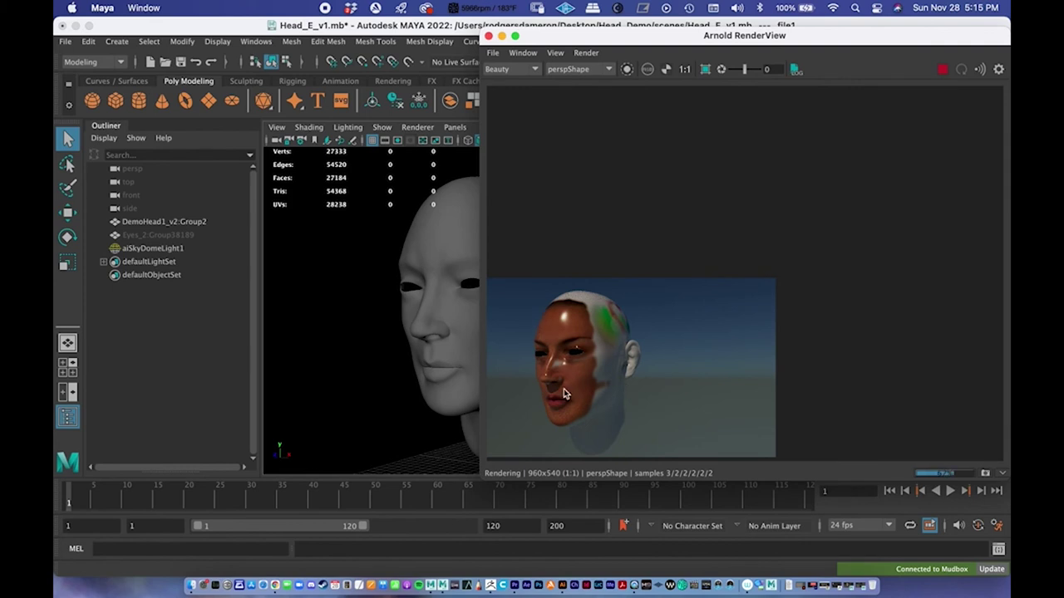
# Examine the texture on the face and both sides of the head in the live Arnold render.
pyautogui.moveTo(646, 34); pyautogui.dragTo(567, 24)
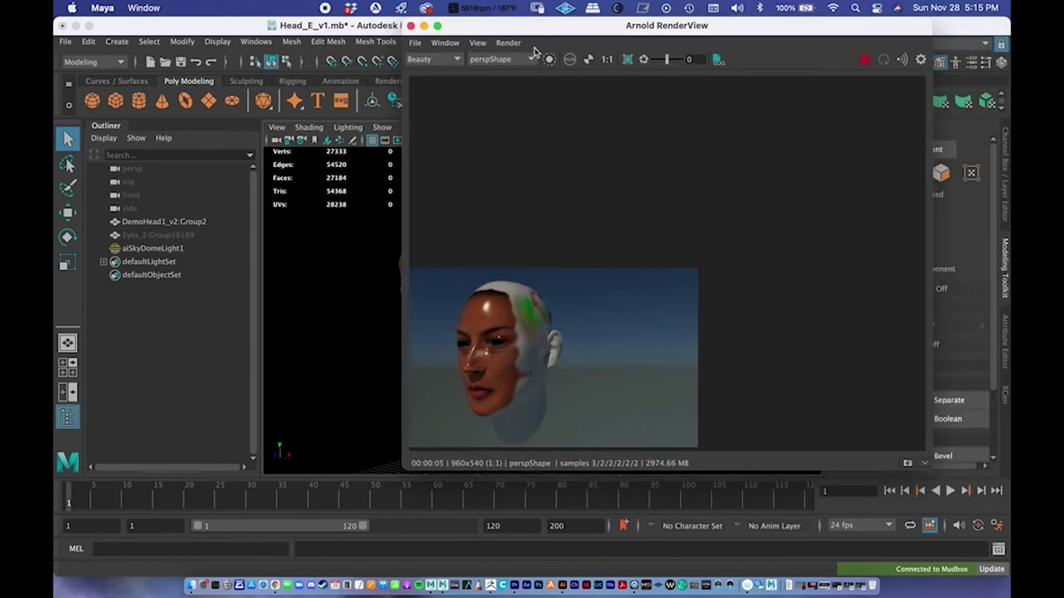
pyautogui.moveTo(543, 33); pyautogui.dragTo(655, 39)
pyautogui.keyDown('alt'); pyautogui.moveTo(444, 325); pyautogui.dragTo(416, 324, button='right'); pyautogui.keyUp('alt')
pyautogui.moveTo(417, 320)
pyautogui.keyDown('alt'); pyautogui.mouseDown()
pyautogui.moveTo(415, 285)
pyautogui.moveTo(327, 285)
pyautogui.moveTo(357, 288)
pyautogui.moveTo(376, 266)
pyautogui.moveTo(368, 250)
pyautogui.moveTo(366, 294)
pyautogui.moveTo(379, 323)
pyautogui.moveTo(404, 311)
pyautogui.mouseUp(); pyautogui.keyUp('alt')
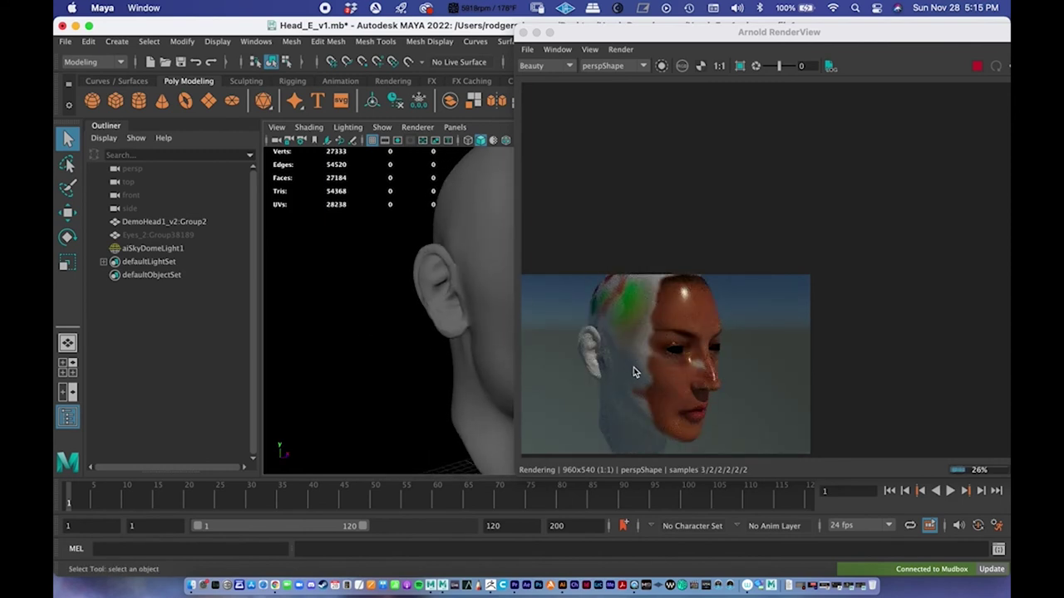
pyautogui.keyDown('alt'); pyautogui.moveTo(428, 328); pyautogui.dragTo(369, 311); pyautogui.keyUp('alt')
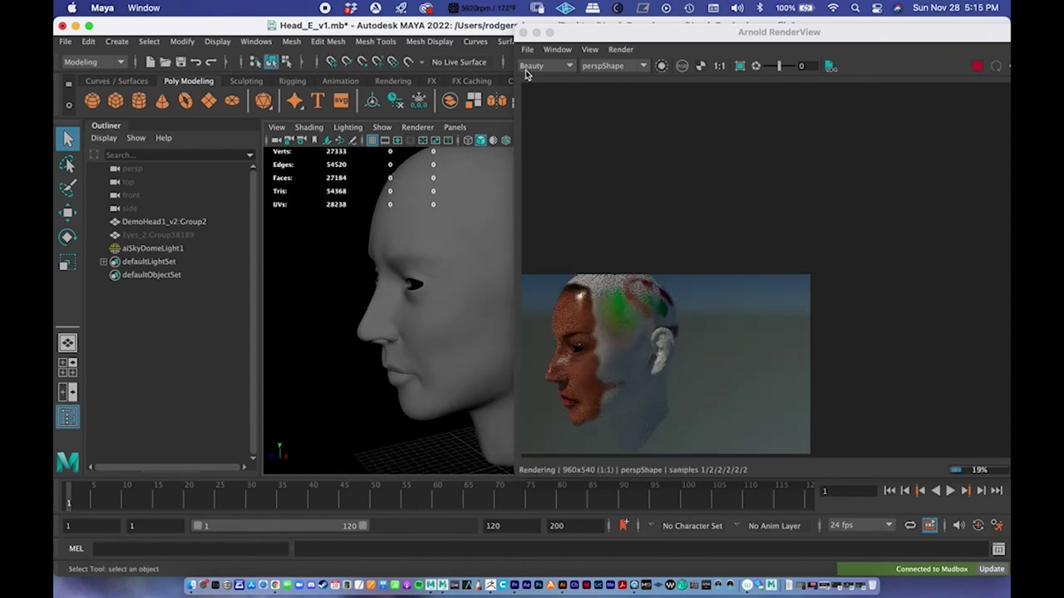
# Close the Arnold RenderView and switch back to the head painting in Mudbox.
pyautogui.moveTo(582, 35); pyautogui.dragTo(430, 59)
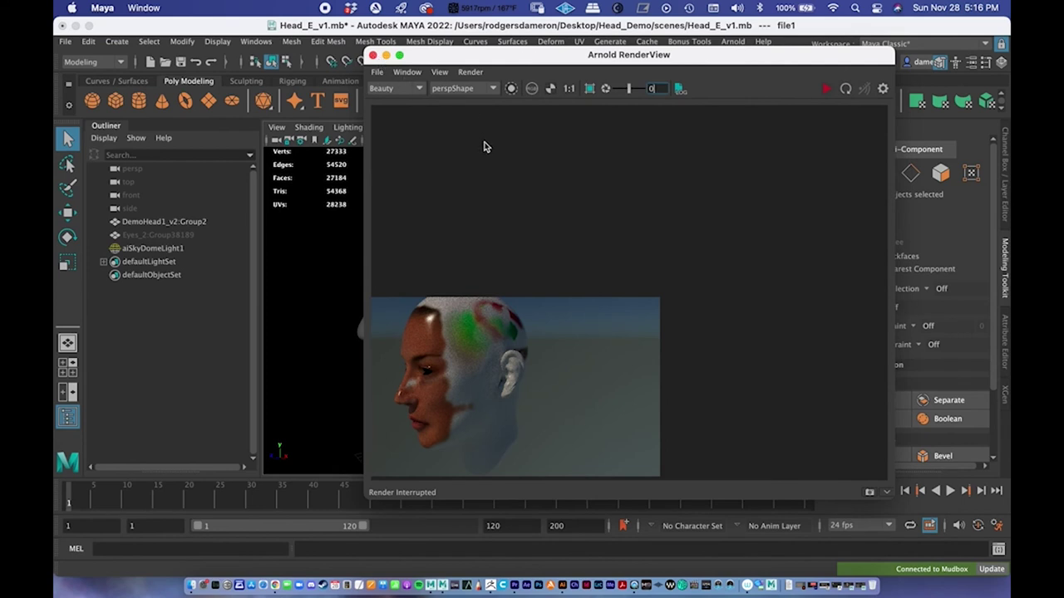
pyautogui.click(372, 56)
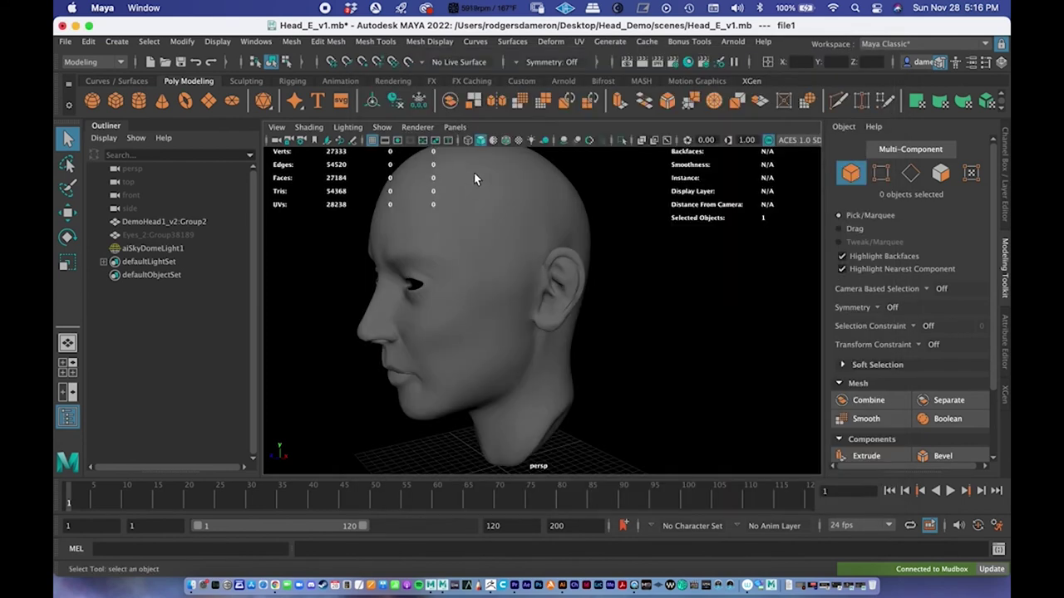
pyautogui.moveTo(453, 278)
pyautogui.keyDown('alt'); pyautogui.mouseDown(button='right')
pyautogui.moveTo(432, 209)
pyautogui.moveTo(452, 273)
pyautogui.mouseUp(button='right'); pyautogui.keyUp('alt')
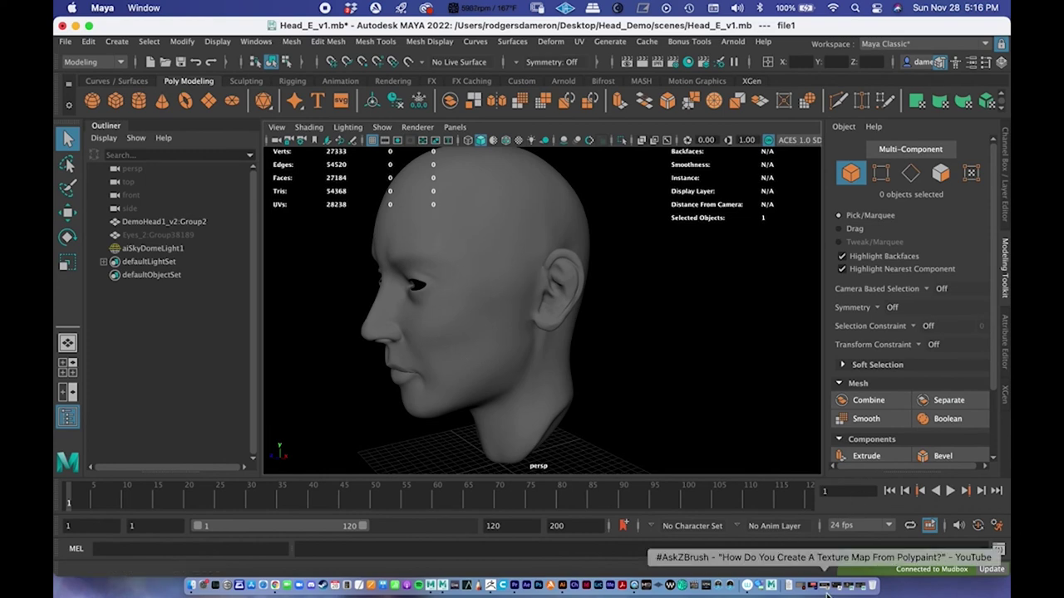
pyautogui.click(856, 587)
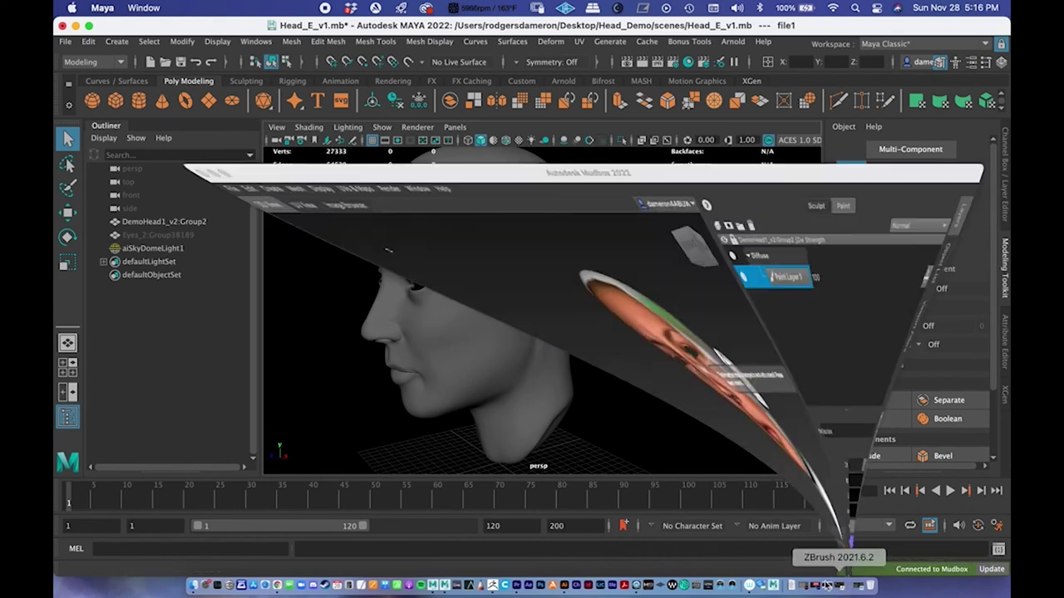
# Switch the layer list to the head's sculpt layers and choose the Wax sculpting tool.
pyautogui.keyDown('alt'); pyautogui.moveTo(499, 165); pyautogui.dragTo(356, 200); pyautogui.keyUp('alt')
pyautogui.keyDown('alt'); pyautogui.moveTo(355, 199); pyautogui.dragTo(320, 177, button='right'); pyautogui.keyUp('alt')
pyautogui.keyDown('alt'); pyautogui.moveTo(321, 176); pyautogui.dragTo(287, 192); pyautogui.keyUp('alt')
pyautogui.keyDown('alt'); pyautogui.moveTo(287, 191); pyautogui.dragTo(355, 183, button='right'); pyautogui.keyUp('alt')
pyautogui.click(803, 59)
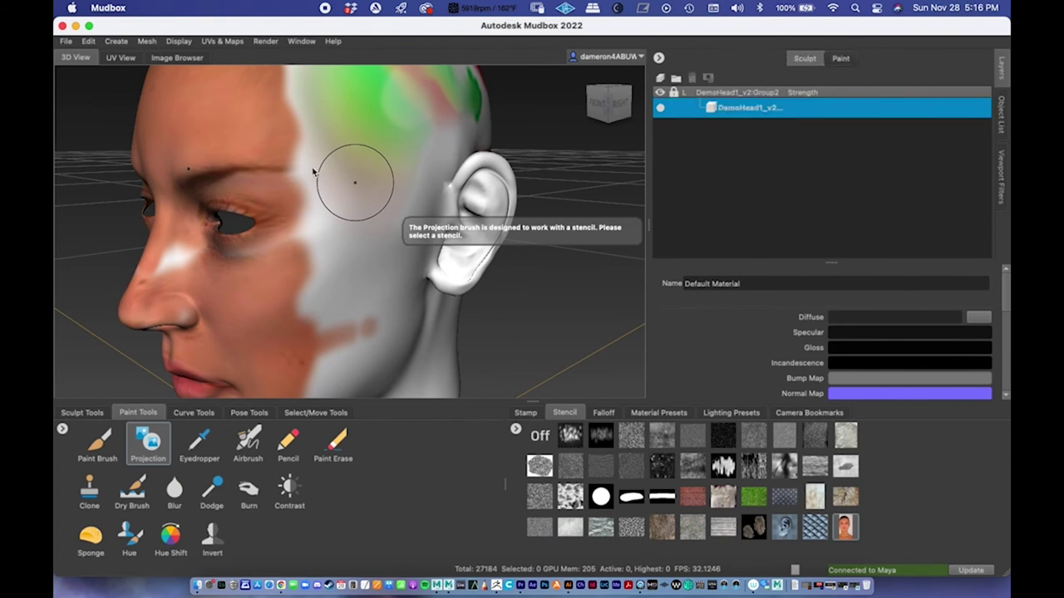
pyautogui.keyDown('alt'); pyautogui.moveTo(532, 143); pyautogui.dragTo(370, 169); pyautogui.keyUp('alt')
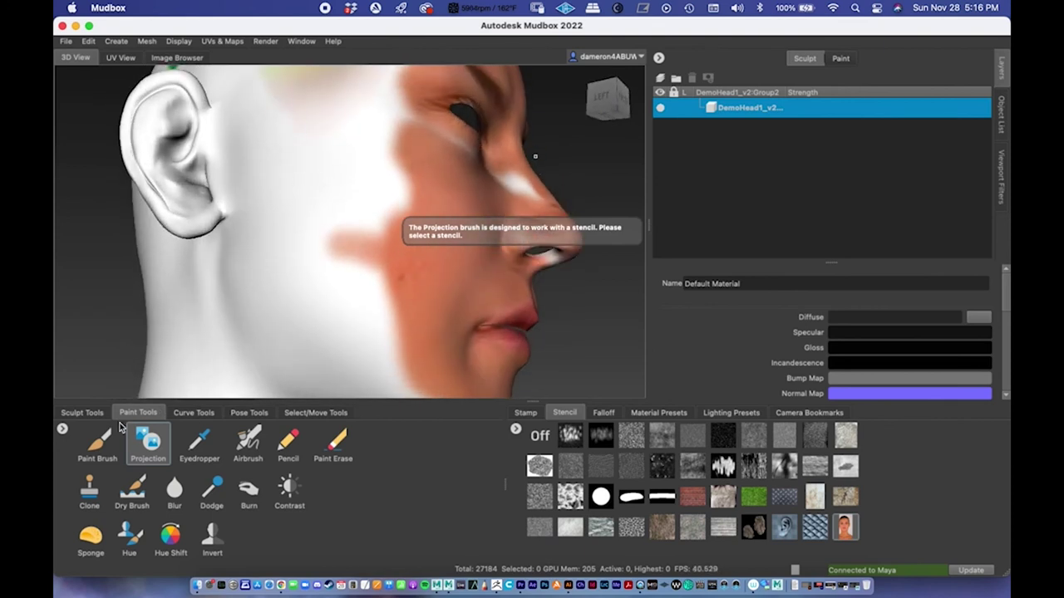
pyautogui.click(77, 414)
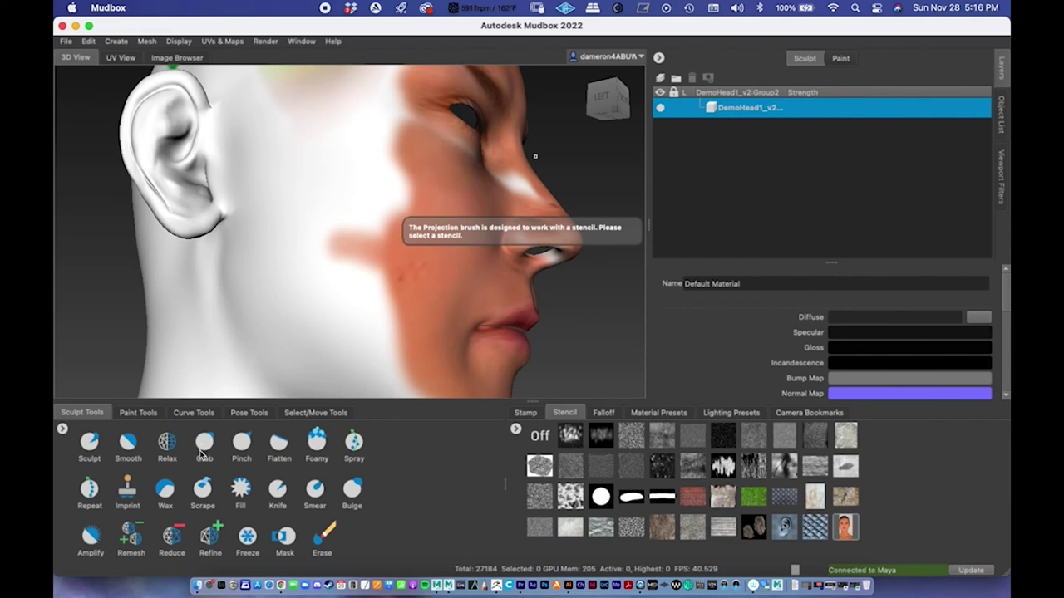
pyautogui.click(166, 492)
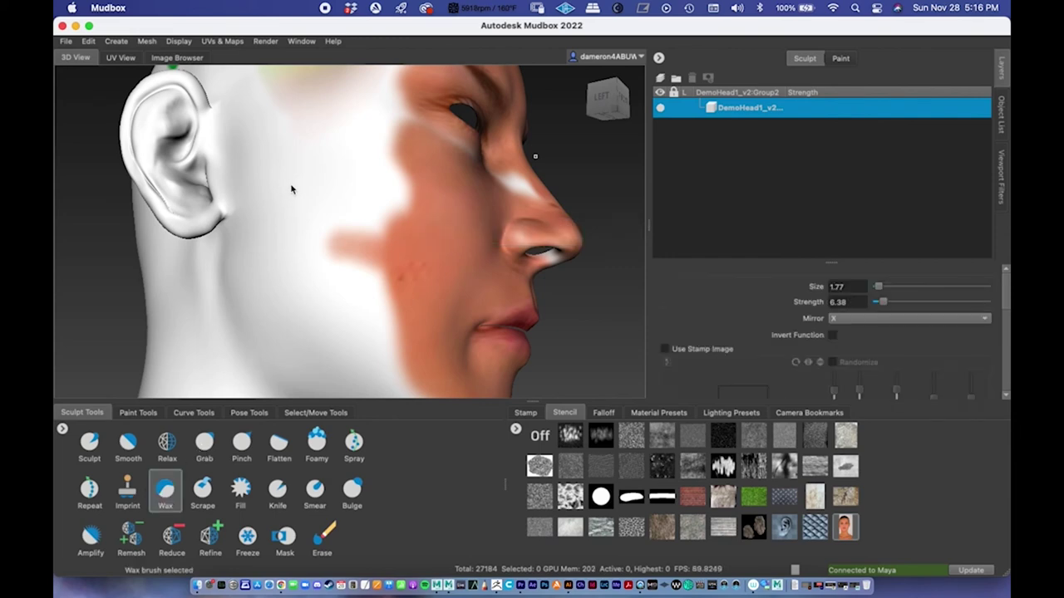
# Add a new subdivision level to the head mesh and keep level 1 as its active level.
pyautogui.moveTo(157, 285)
pyautogui.keyDown('alt'); pyautogui.mouseDown()
pyautogui.moveTo(109, 313)
pyautogui.moveTo(118, 308)
pyautogui.moveTo(103, 223)
pyautogui.moveTo(277, 140)
pyautogui.moveTo(337, 147)
pyautogui.moveTo(318, 210)
pyautogui.mouseUp(); pyautogui.keyUp('alt')
pyautogui.moveTo(318, 210)
pyautogui.keyDown('alt'); pyautogui.mouseDown(button='right')
pyautogui.moveTo(363, 179)
pyautogui.moveTo(205, 84)
pyautogui.mouseUp(button='right'); pyautogui.keyUp('alt')
pyautogui.moveTo(440, 205)
pyautogui.keyDown('alt'); pyautogui.mouseDown()
pyautogui.moveTo(477, 242)
pyautogui.moveTo(358, 64)
pyautogui.moveTo(468, 78)
pyautogui.moveTo(561, 74)
pyautogui.moveTo(520, 120)
pyautogui.mouseUp(); pyautogui.keyUp('alt')
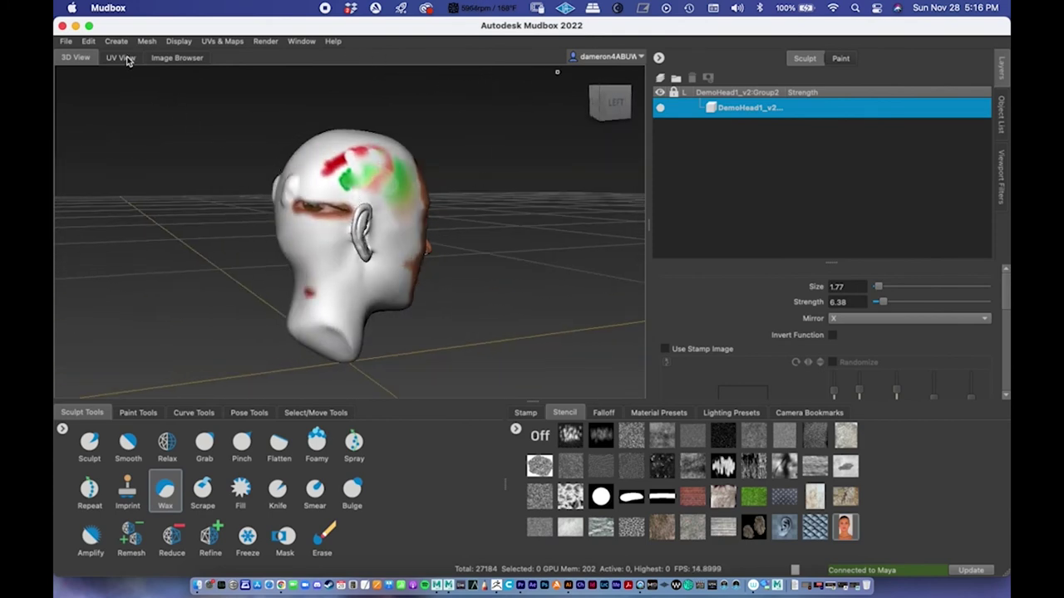
pyautogui.click(88, 40)
pyautogui.click(102, 64)
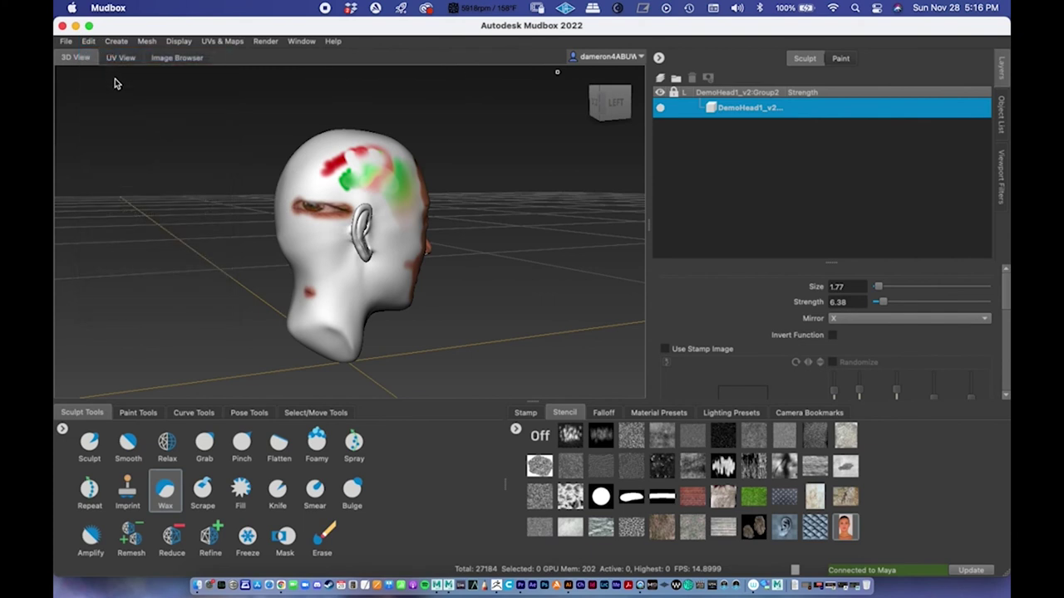
pyautogui.click(148, 43)
pyautogui.click(179, 55)
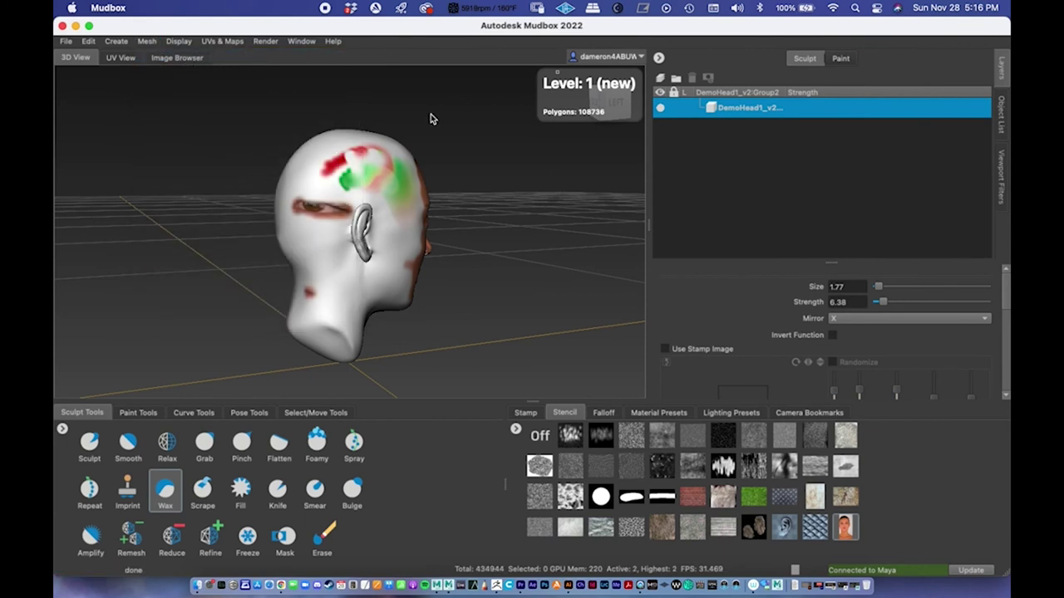
pyautogui.press('pagedown')
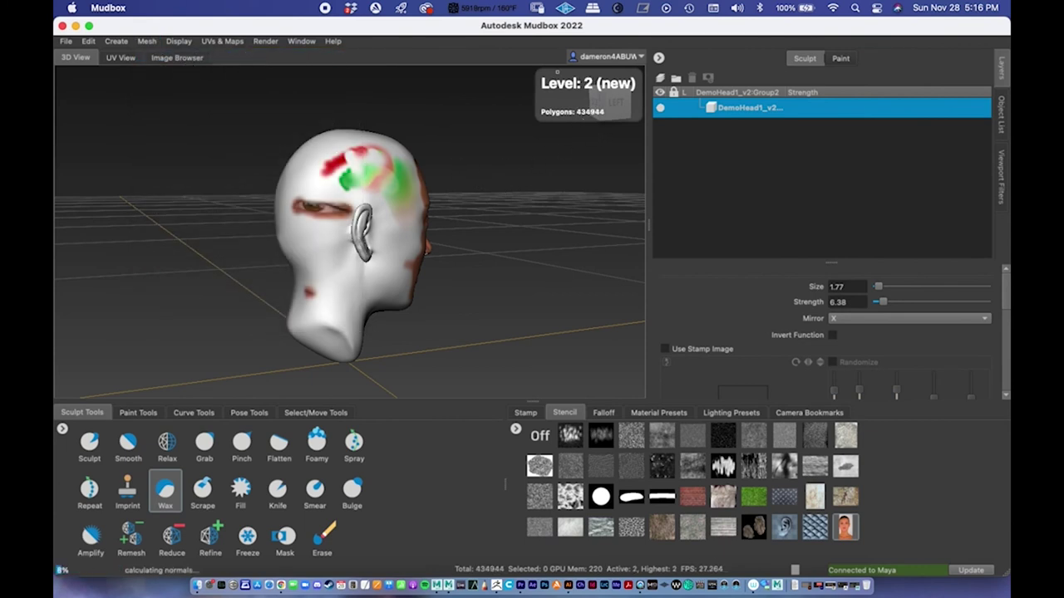
pyautogui.keyDown('alt'); pyautogui.moveTo(515, 186); pyautogui.dragTo(505, 108); pyautogui.keyUp('alt')
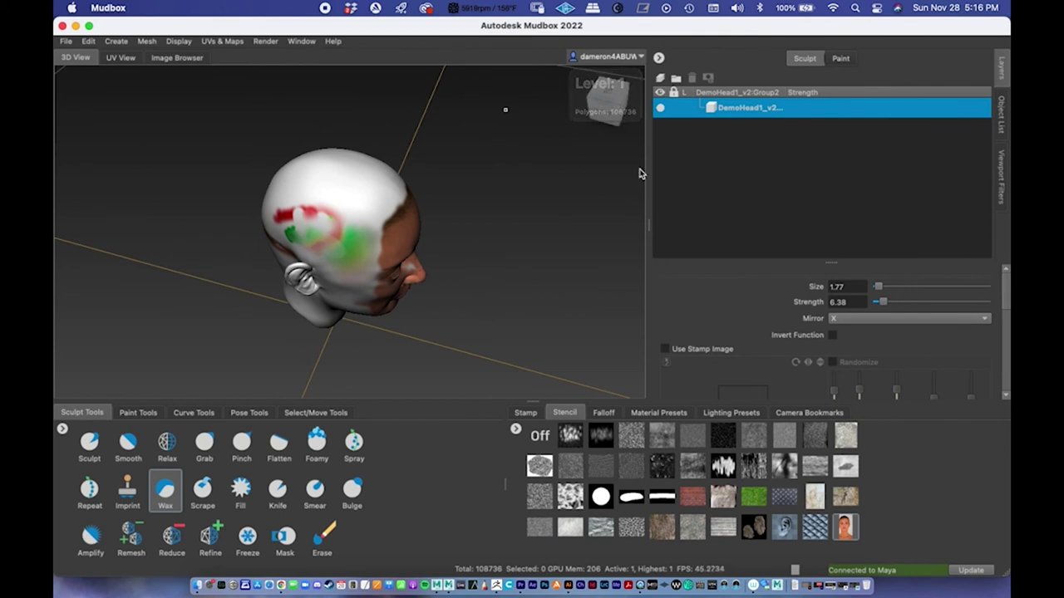
# Show the scene's object list, expand DemoHead1_v2:Group2 and select its level_1 mesh.
pyautogui.click(1001, 121)
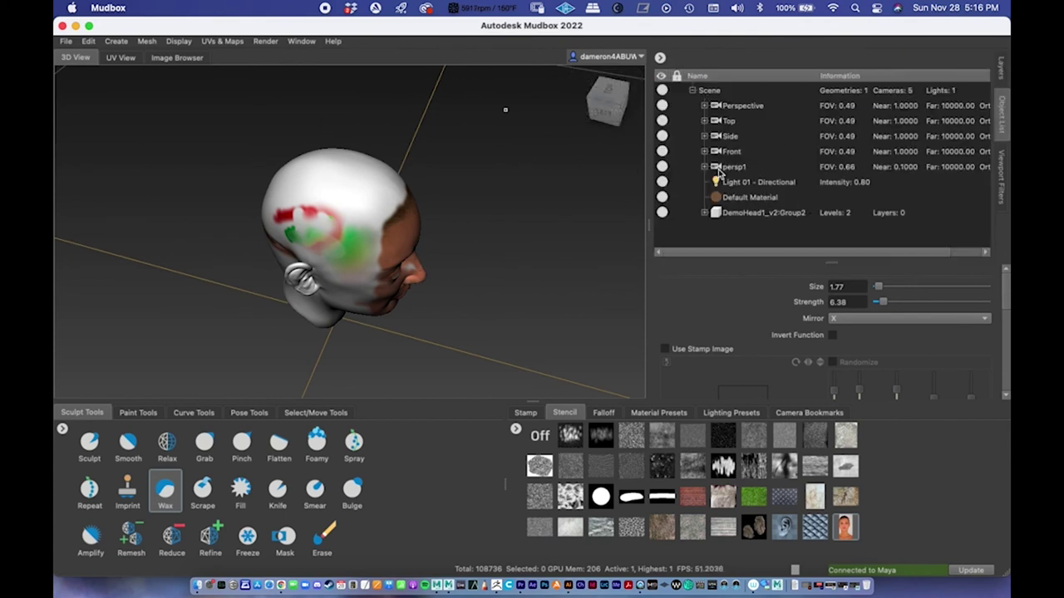
pyautogui.click(704, 213)
pyautogui.scroll(-1, 765, 227)
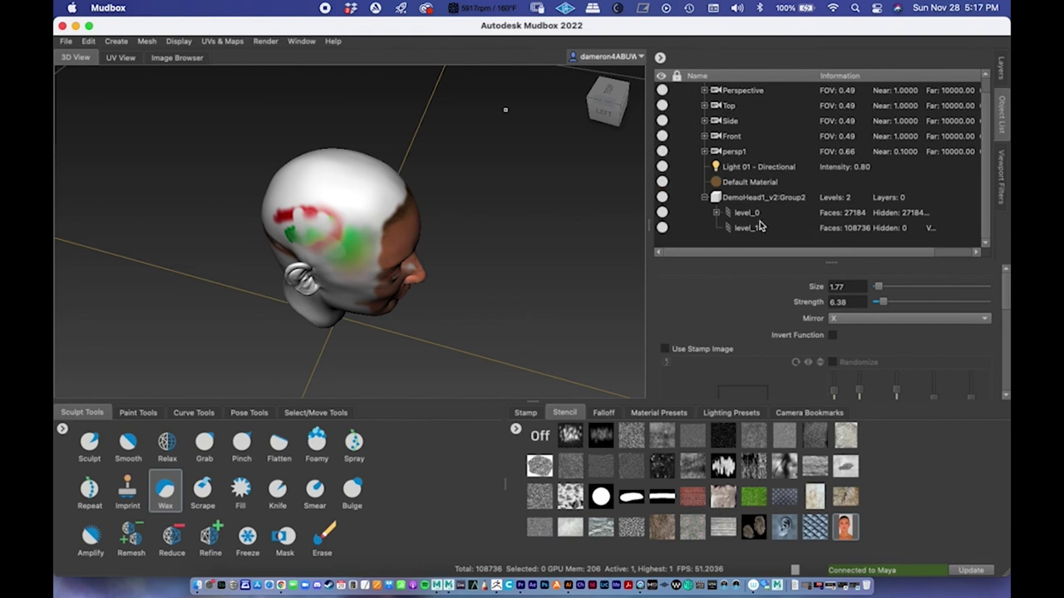
pyautogui.click(746, 230)
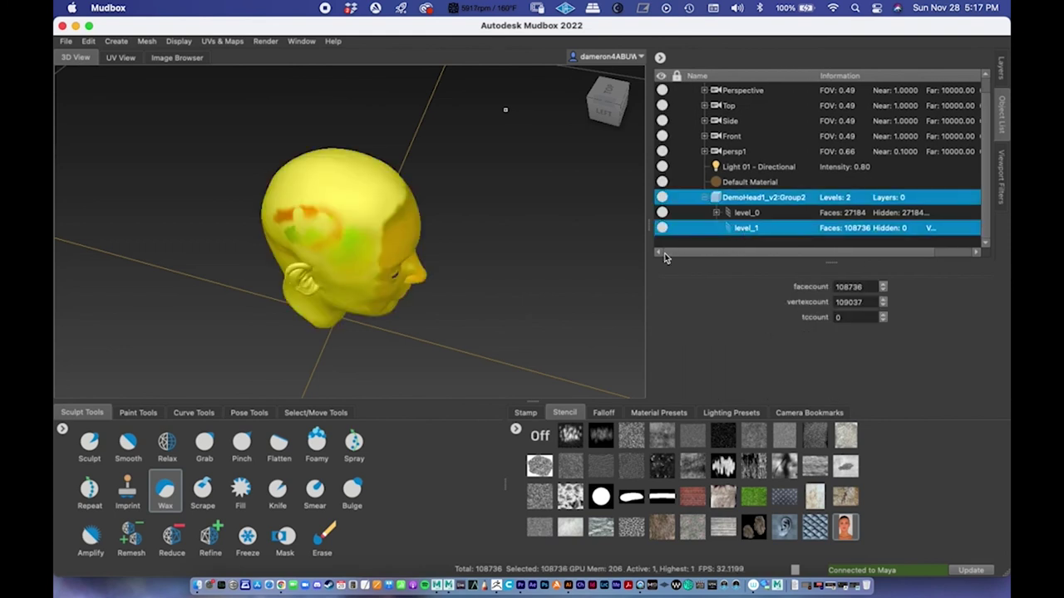
# Add two more subdivision levels to the head mesh, bringing it up to level 3.
pyautogui.click(147, 40)
pyautogui.click(158, 58)
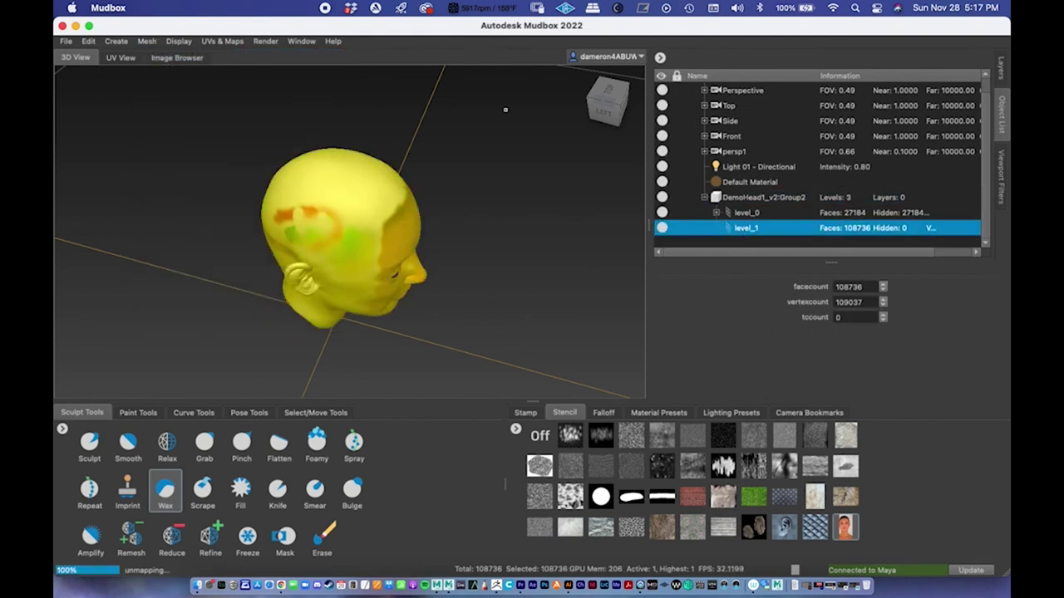
pyautogui.scroll(-1, 806, 238)
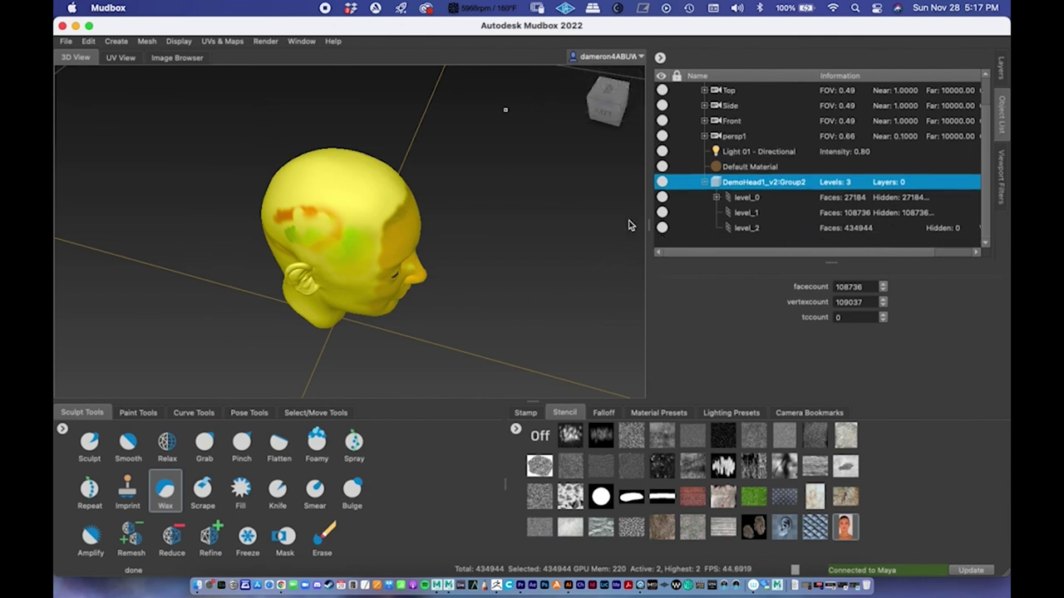
pyautogui.click(146, 41)
pyautogui.click(156, 55)
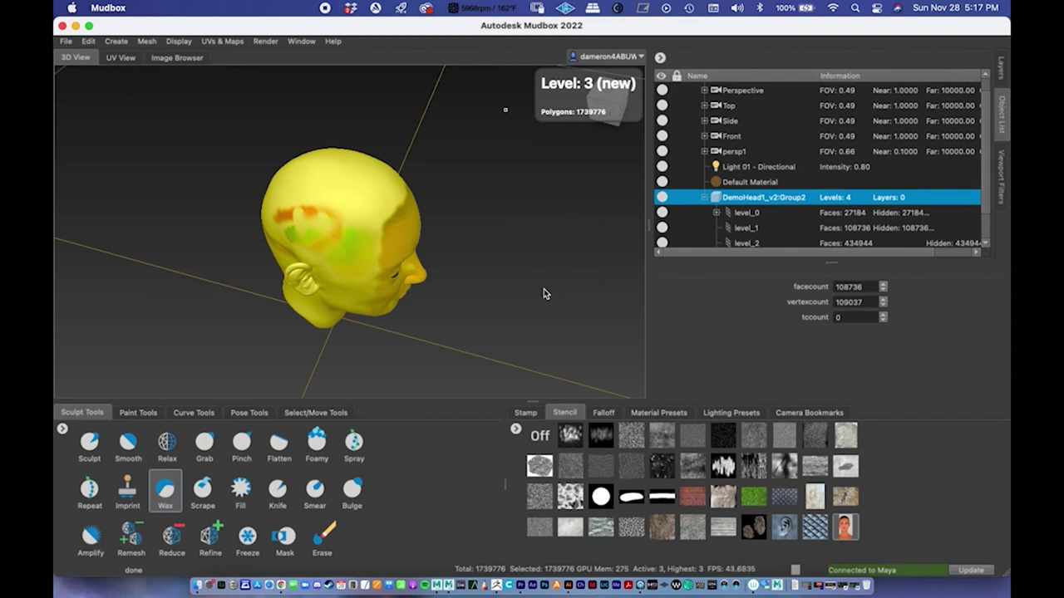
# Frame the subdivided head and select Default Material in the object list to clear the head's selection.
pyautogui.keyDown('alt'); pyautogui.moveTo(543, 292); pyautogui.dragTo(403, 47); pyautogui.keyUp('alt')
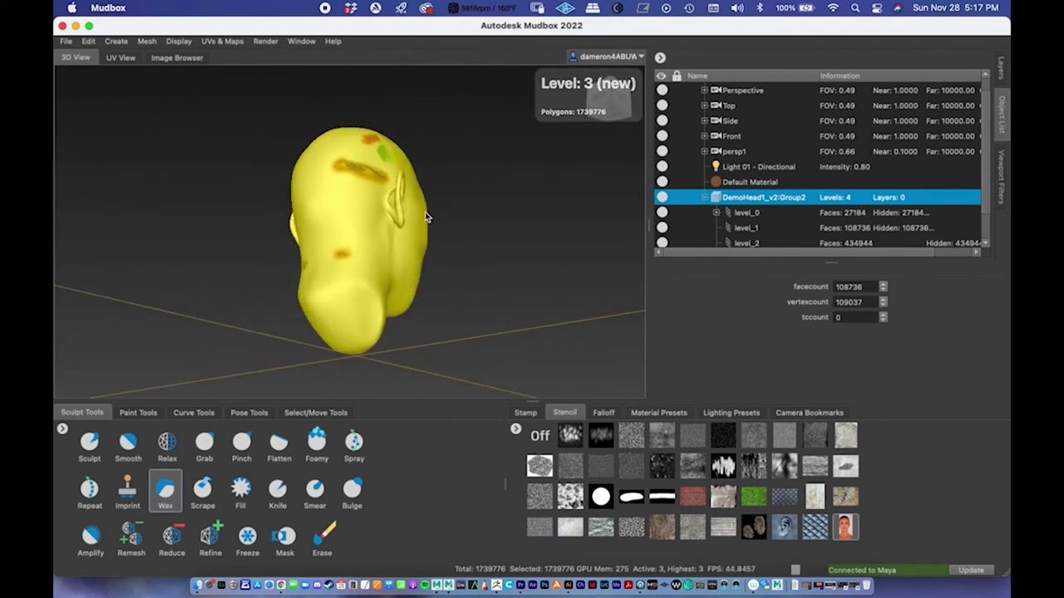
pyautogui.press('f')
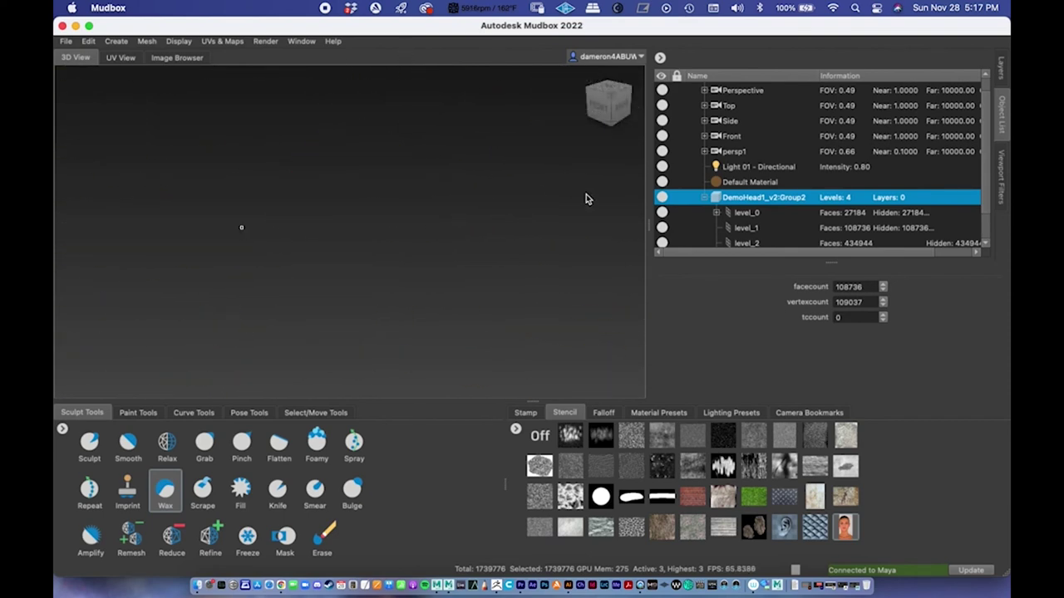
pyautogui.press('f')
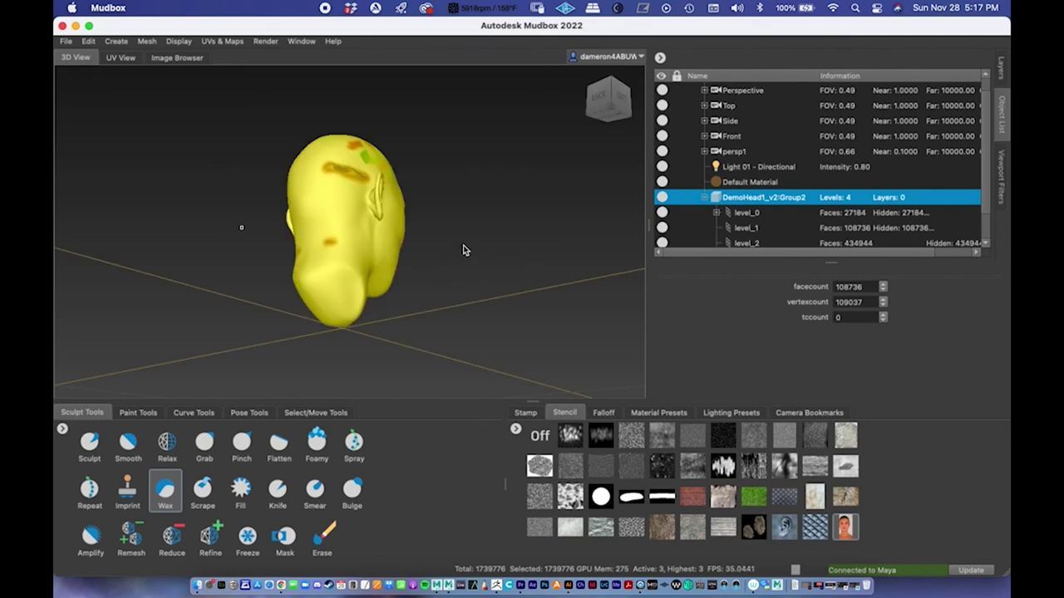
pyautogui.keyDown('alt'); pyautogui.moveTo(479, 248); pyautogui.dragTo(640, 229); pyautogui.keyUp('alt')
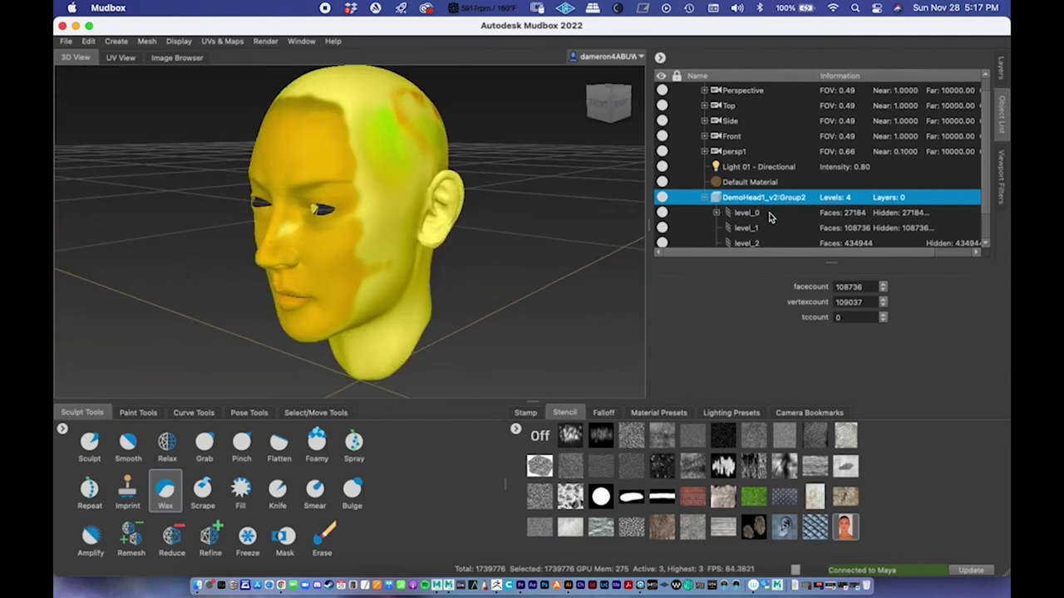
pyautogui.scroll(-1, 768, 229)
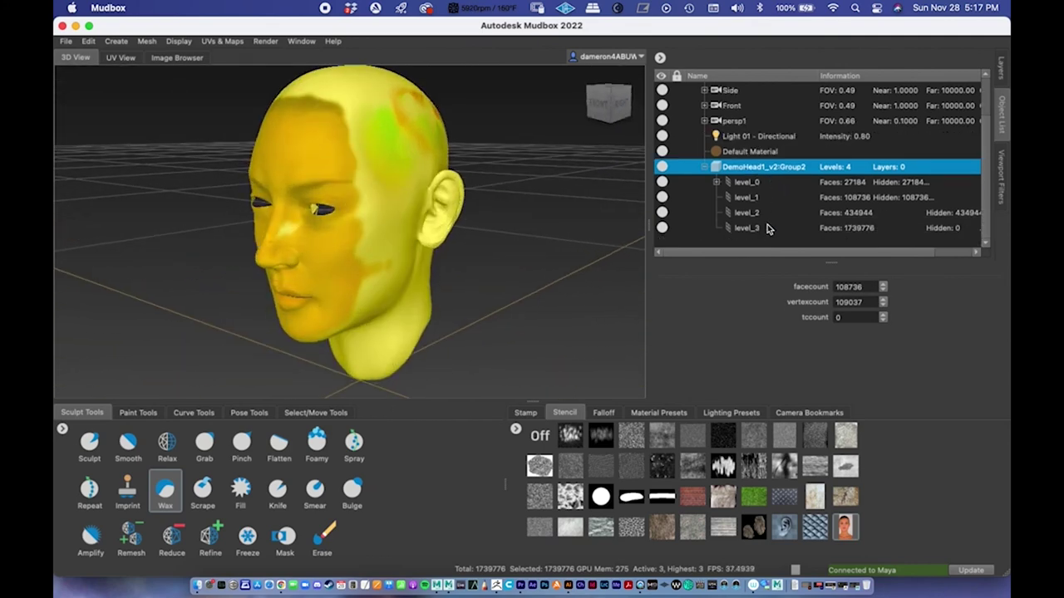
pyautogui.click(738, 153)
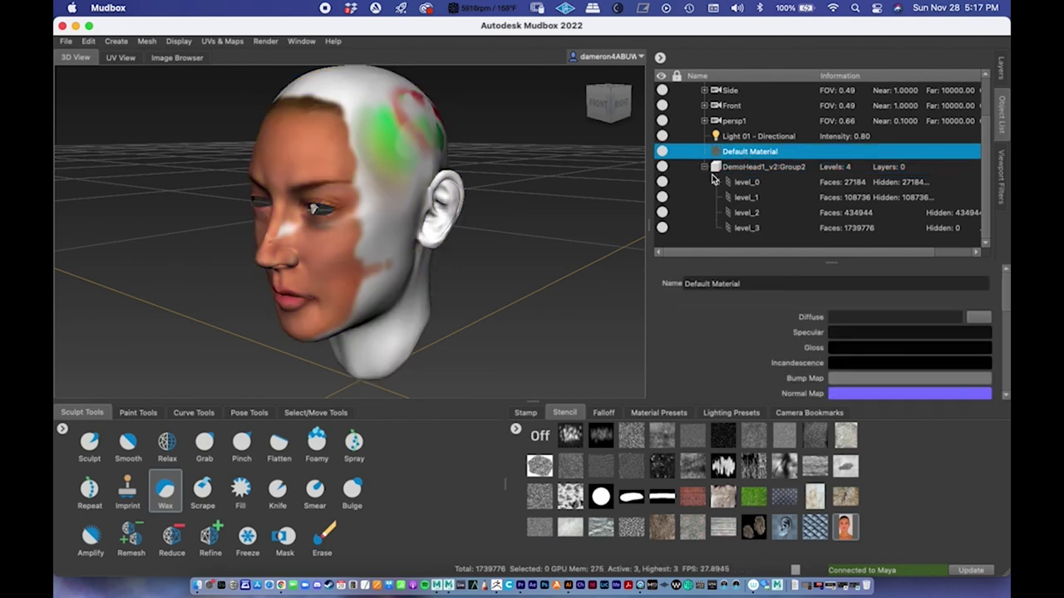
# Choose the Wax sculpting tool again and step the head mesh up a subdivision level.
pyautogui.keyDown('alt'); pyautogui.moveTo(529, 232); pyautogui.dragTo(591, 219); pyautogui.keyUp('alt')
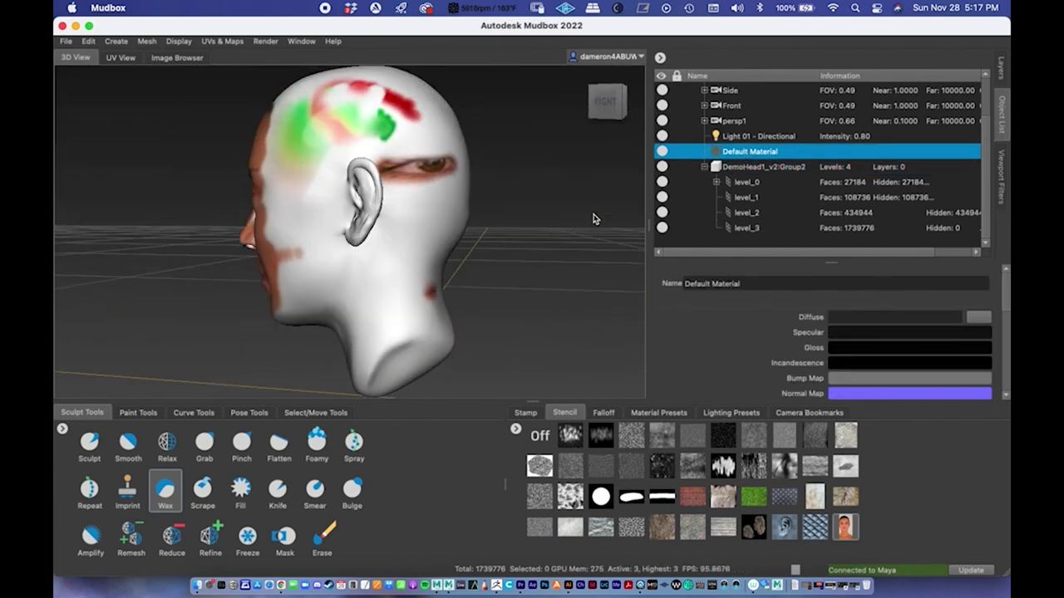
pyautogui.keyDown('alt'); pyautogui.moveTo(527, 249); pyautogui.dragTo(625, 232); pyautogui.keyUp('alt')
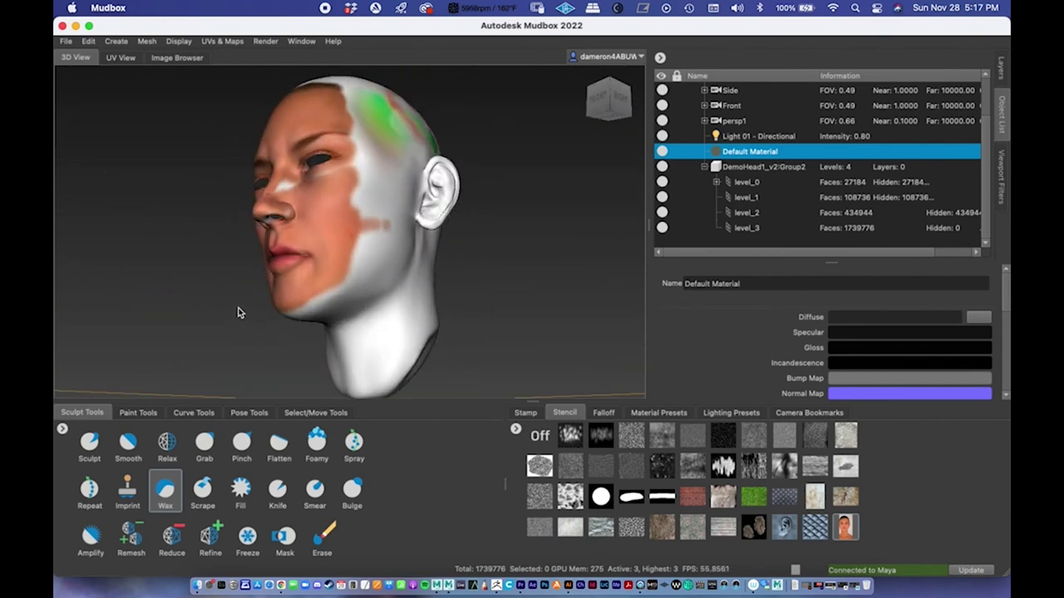
pyautogui.keyDown('alt'); pyautogui.moveTo(239, 312); pyautogui.dragTo(277, 197); pyautogui.keyUp('alt')
pyautogui.keyDown('alt'); pyautogui.moveTo(278, 199); pyautogui.dragTo(493, 164, button='right'); pyautogui.keyUp('alt')
pyautogui.moveTo(340, 168)
pyautogui.keyDown('alt'); pyautogui.mouseDown()
pyautogui.moveTo(340, 202)
pyautogui.moveTo(497, 209)
pyautogui.moveTo(474, 187)
pyautogui.moveTo(478, 197)
pyautogui.mouseUp(); pyautogui.keyUp('alt')
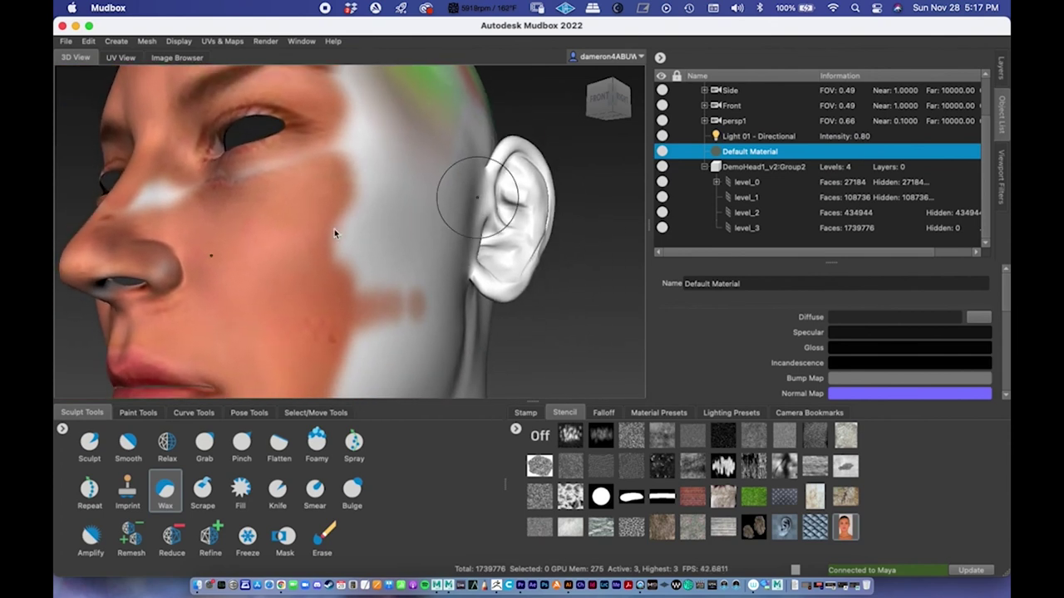
pyautogui.click(96, 447)
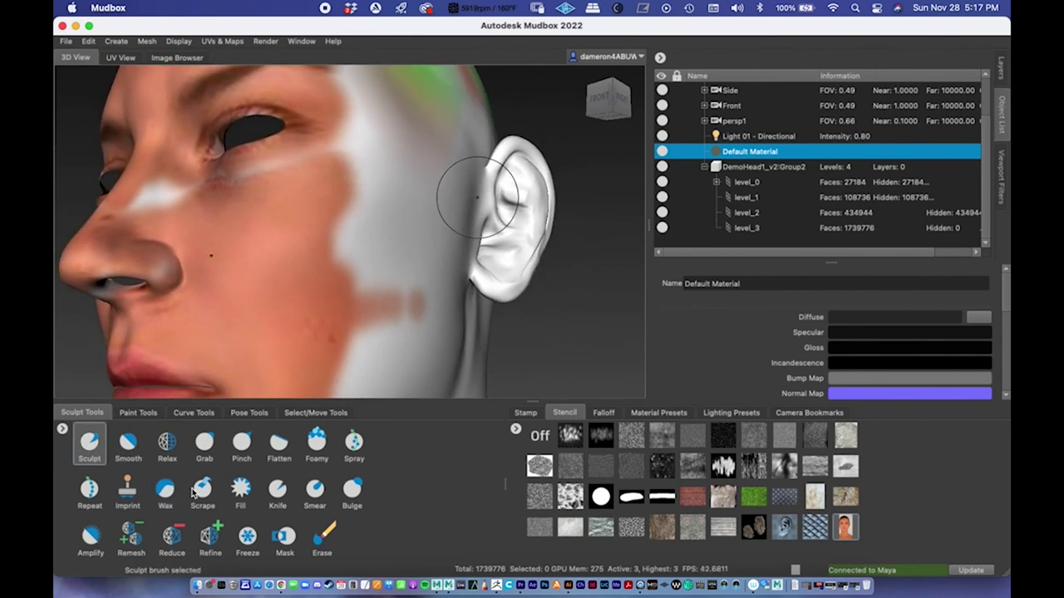
pyautogui.click(174, 482)
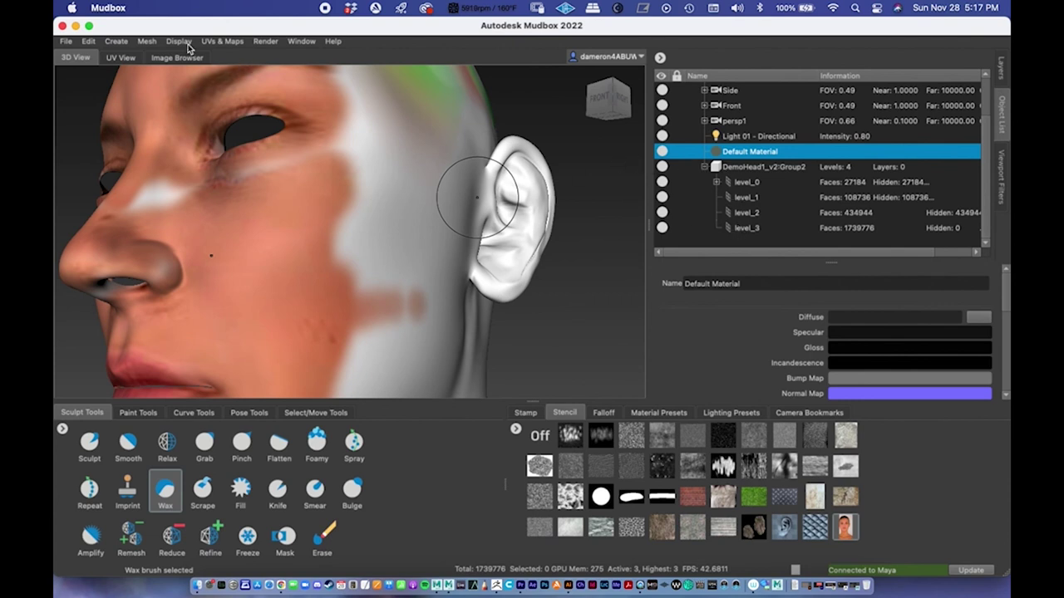
pyautogui.click(151, 44)
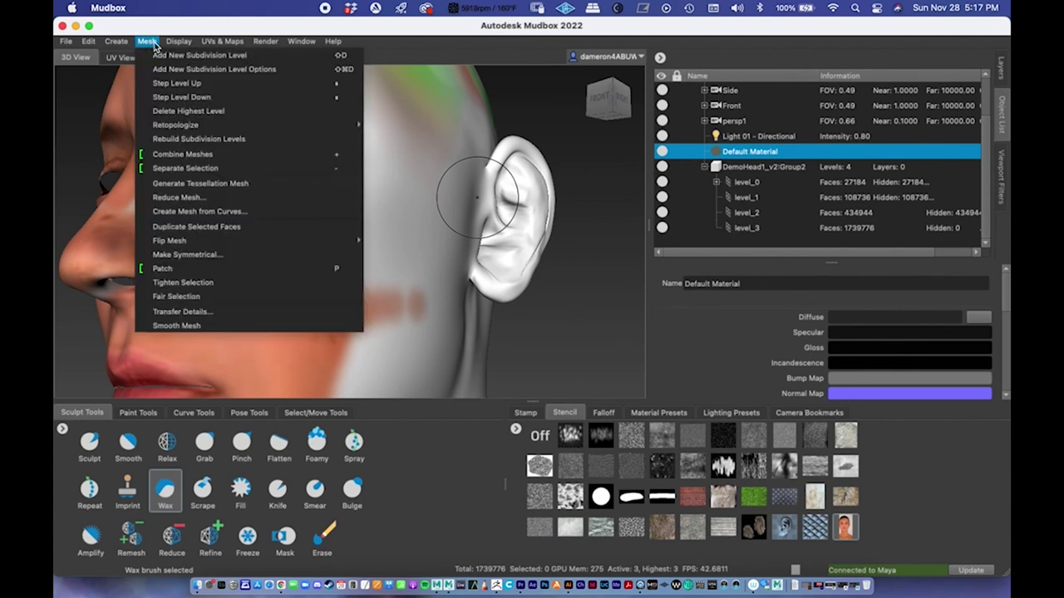
pyautogui.click(173, 84)
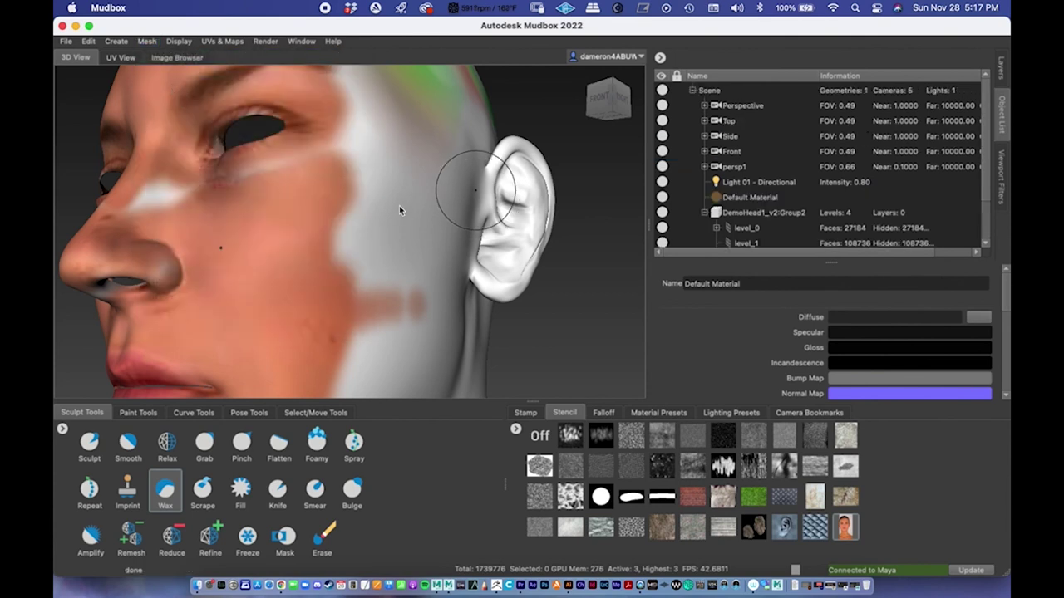
# Sculpt the cheek in front of the ear with Wax strokes, undoing the unwanted one.
pyautogui.moveTo(377, 174)
pyautogui.mouseDown()
pyautogui.moveTo(387, 226)
pyautogui.moveTo(380, 256)
pyautogui.moveTo(364, 255)
pyautogui.moveTo(378, 255)
pyautogui.mouseUp()
pyautogui.moveTo(451, 268)
pyautogui.keyDown('alt'); pyautogui.mouseDown()
pyautogui.moveTo(556, 316)
pyautogui.moveTo(538, 288)
pyautogui.moveTo(537, 296)
pyautogui.mouseUp(); pyautogui.keyUp('alt')
pyautogui.moveTo(351, 218); pyautogui.dragTo(413, 146)
pyautogui.press('super+z')
pyautogui.press('space')
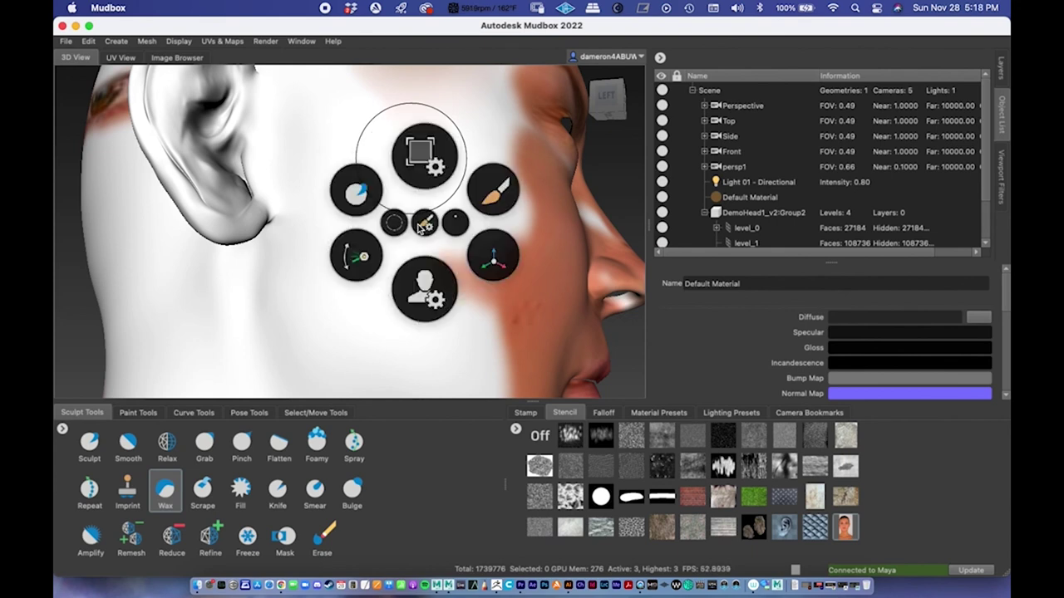
pyautogui.moveTo(457, 248); pyautogui.dragTo(446, 383)
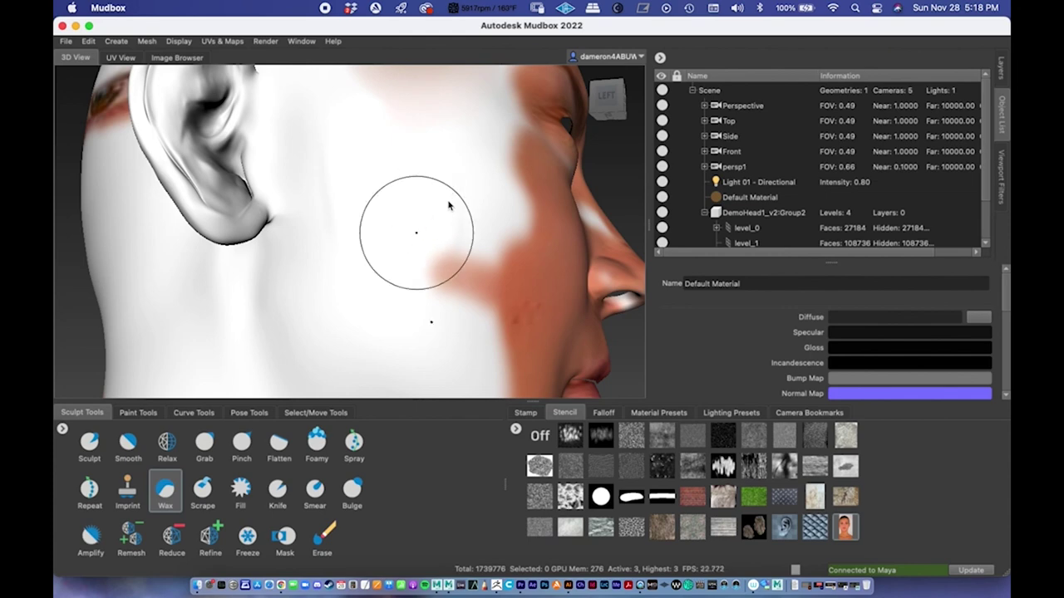
# Examine the sculpted head from below, the side and the front, including a close look at the eye and cheek.
pyautogui.keyDown('alt'); pyautogui.moveTo(611, 158); pyautogui.dragTo(438, 2); pyautogui.keyUp('alt')
pyautogui.keyDown('alt'); pyautogui.moveTo(288, 246); pyautogui.dragTo(268, 167, button='right'); pyautogui.keyUp('alt')
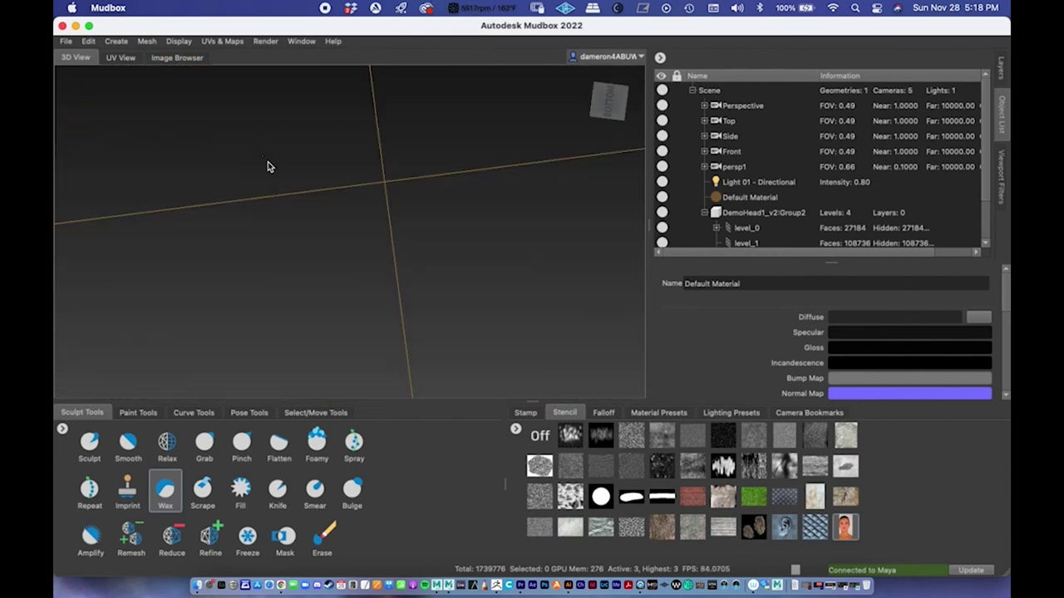
pyautogui.press('a')
pyautogui.keyDown('alt'); pyautogui.moveTo(346, 284); pyautogui.dragTo(159, 107); pyautogui.keyUp('alt')
pyautogui.keyDown('alt'); pyautogui.moveTo(497, 221); pyautogui.dragTo(472, 127); pyautogui.keyUp('alt')
pyautogui.keyDown('alt'); pyautogui.moveTo(475, 208); pyautogui.dragTo(474, 96); pyautogui.keyUp('alt')
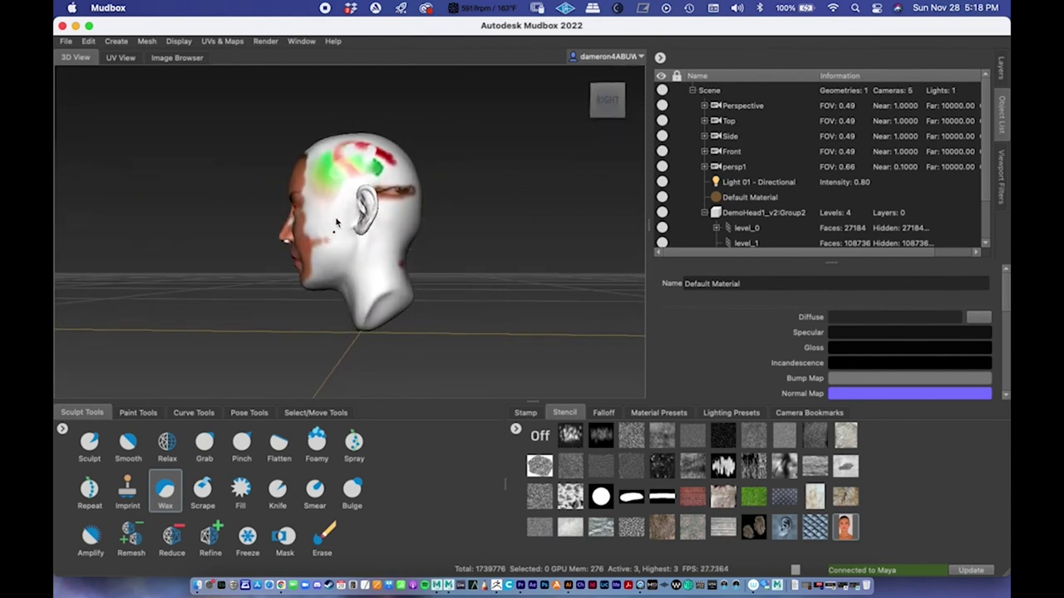
pyautogui.keyDown('alt'); pyautogui.moveTo(273, 233); pyautogui.dragTo(324, 203); pyautogui.keyUp('alt')
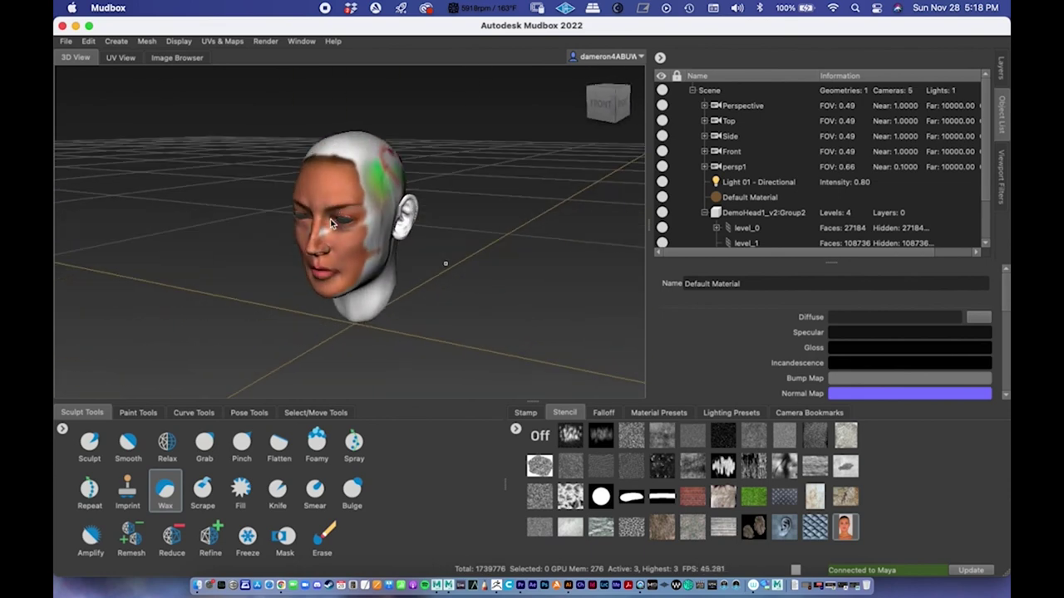
pyautogui.keyDown('alt'); pyautogui.moveTo(330, 218); pyautogui.dragTo(914, 205, button='right'); pyautogui.keyUp('alt')
pyautogui.rightClick(914, 204)
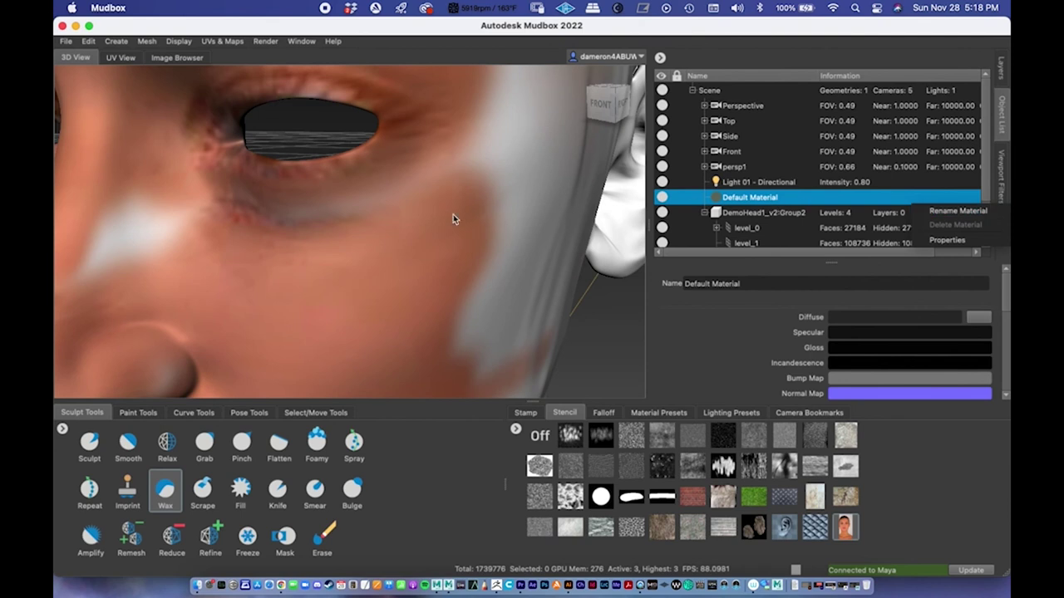
pyautogui.moveTo(453, 217)
pyautogui.keyDown('alt'); pyautogui.mouseDown(button='right')
pyautogui.moveTo(416, 214)
pyautogui.moveTo(432, 206)
pyautogui.mouseUp(button='right'); pyautogui.keyUp('alt')
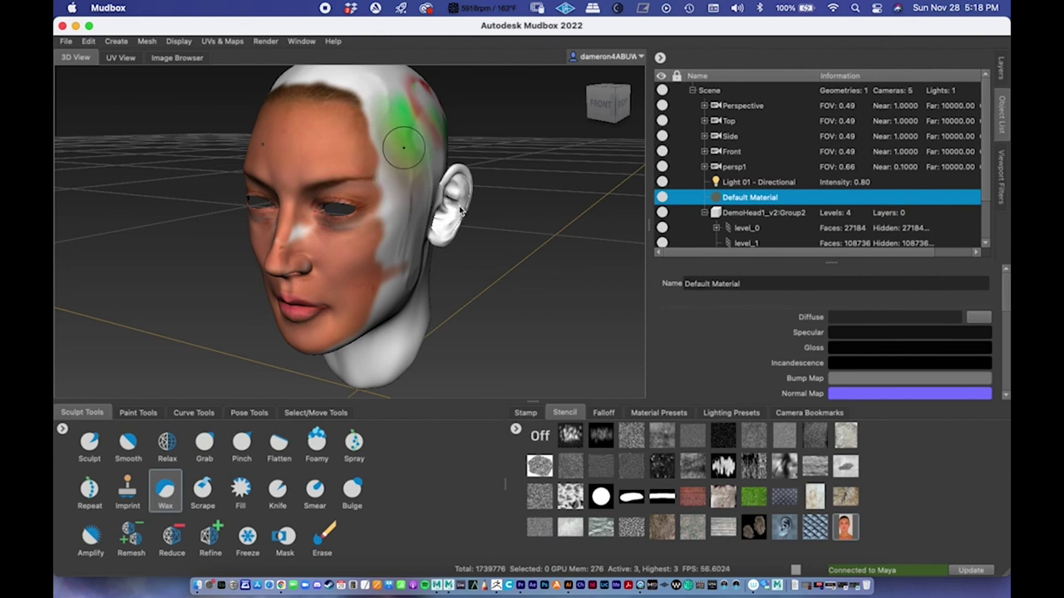
# Start a new Extract Texture Maps operation for the head.
pyautogui.click(214, 43)
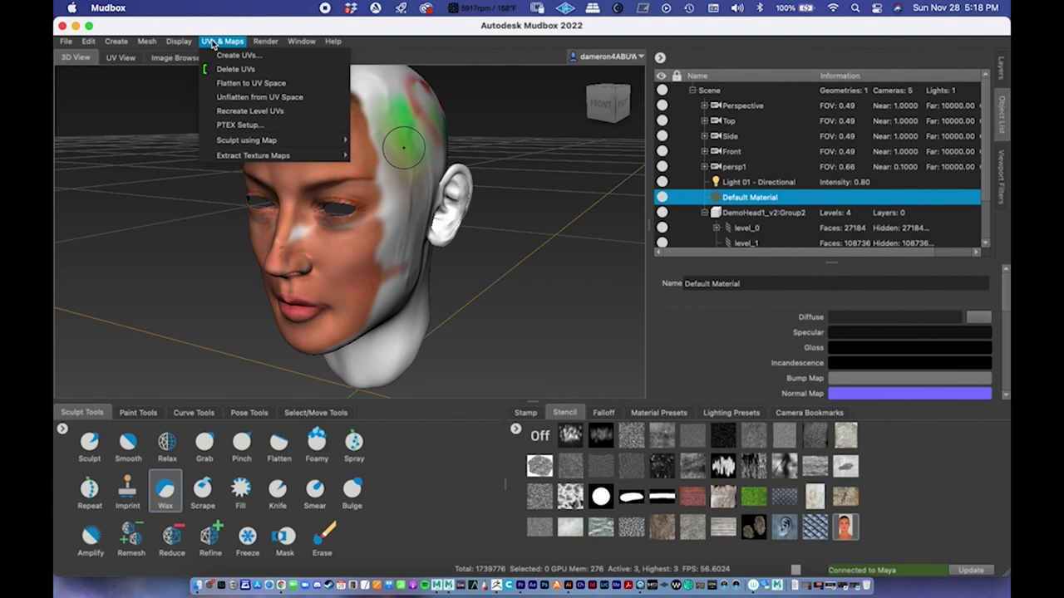
pyautogui.moveTo(279, 155)
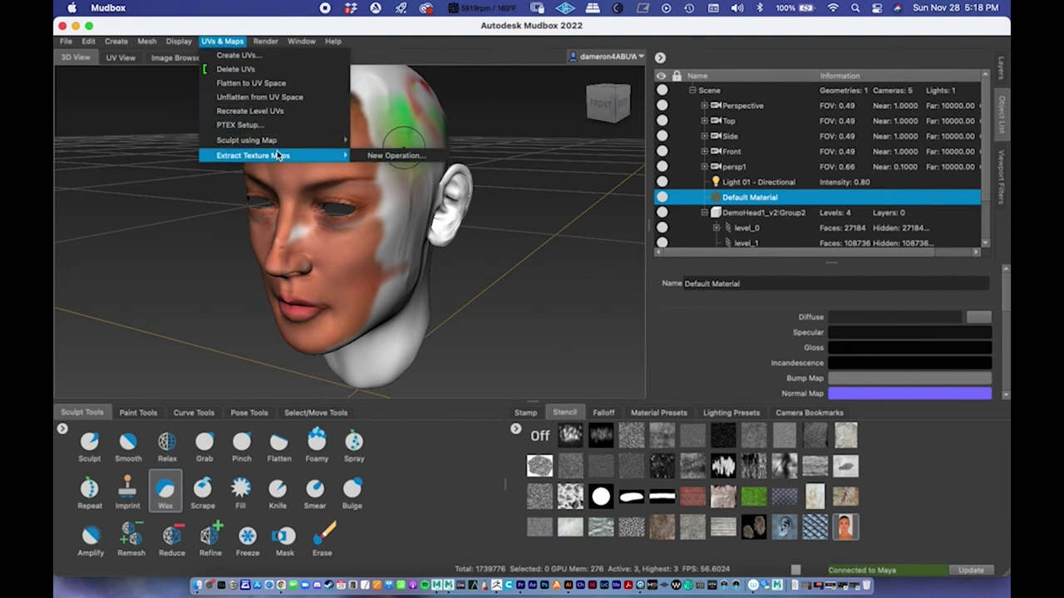